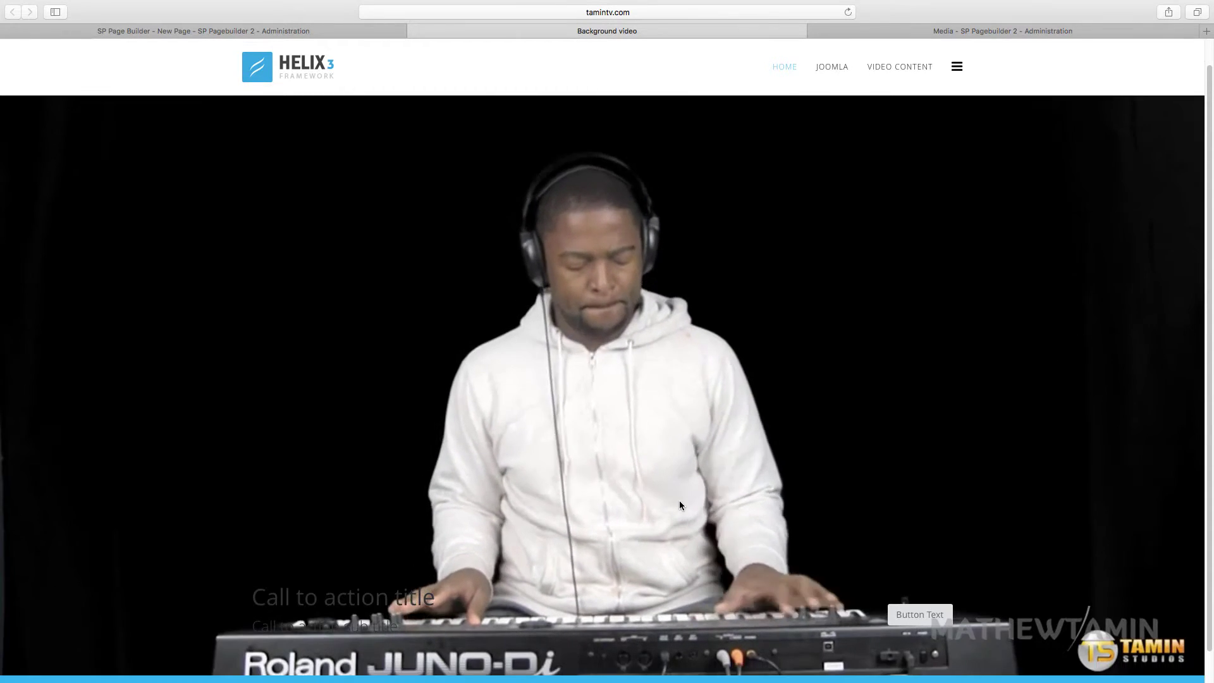
# Step: In the page builder, delete the Background video page's existing row and add a new empty row
pyautogui.scroll(1, 689, 480)
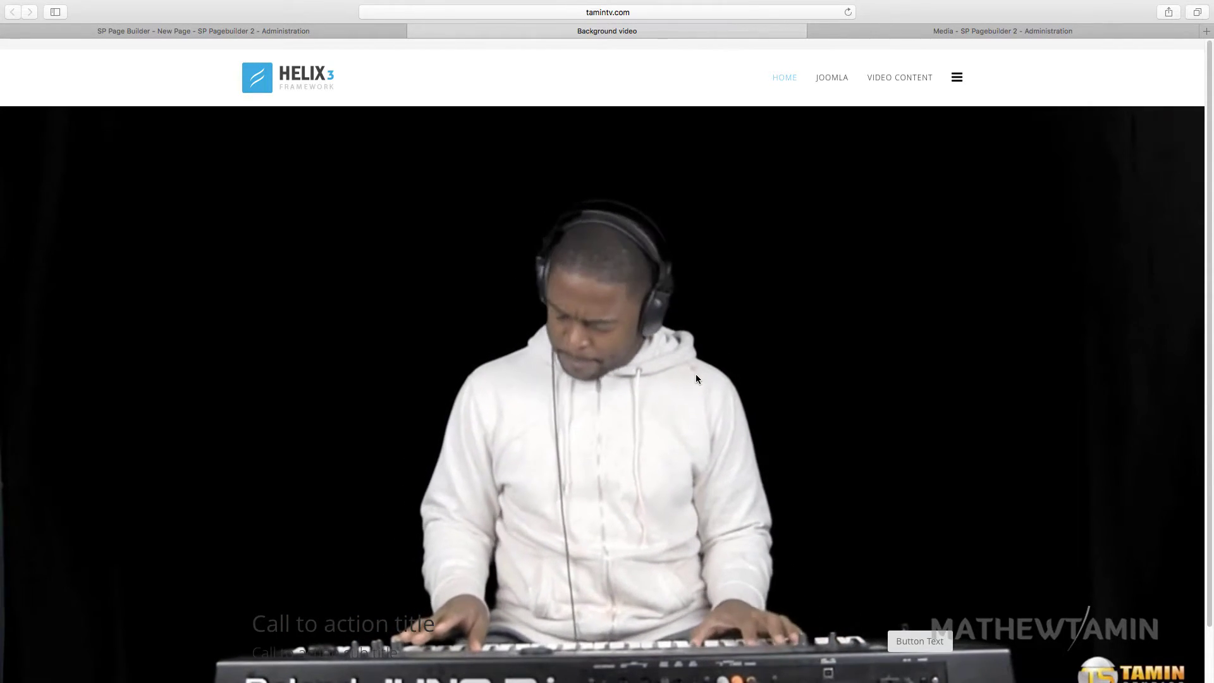
pyautogui.click(329, 32)
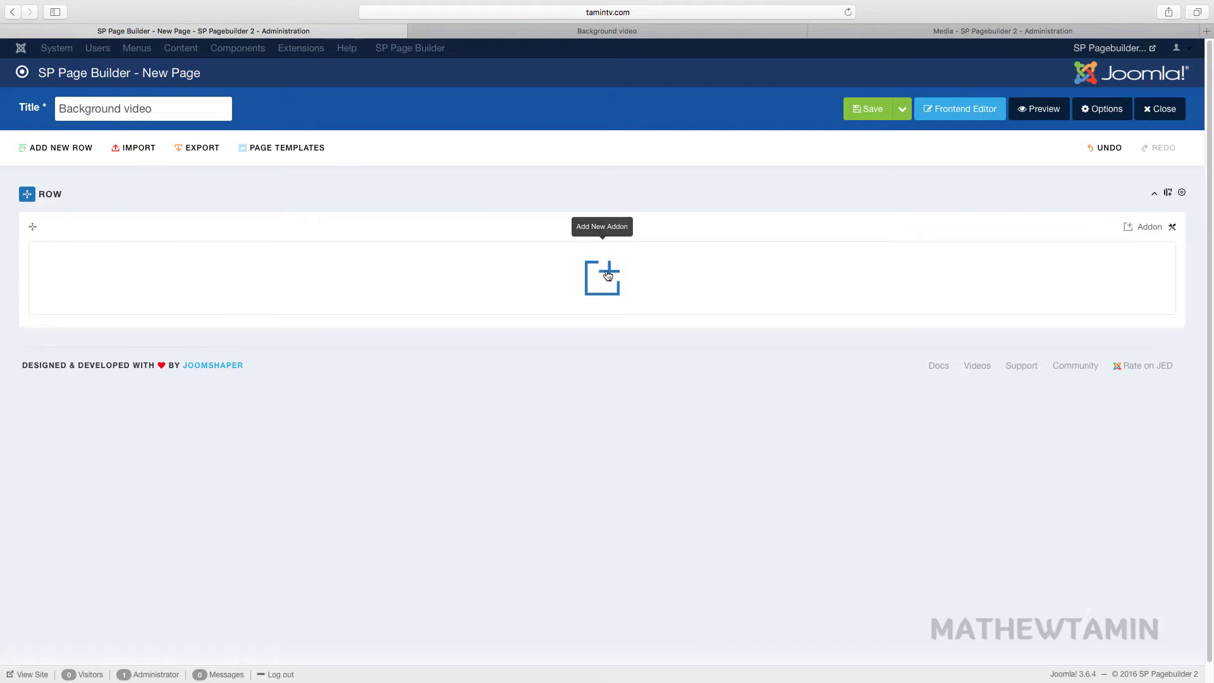
pyautogui.click(1181, 192)
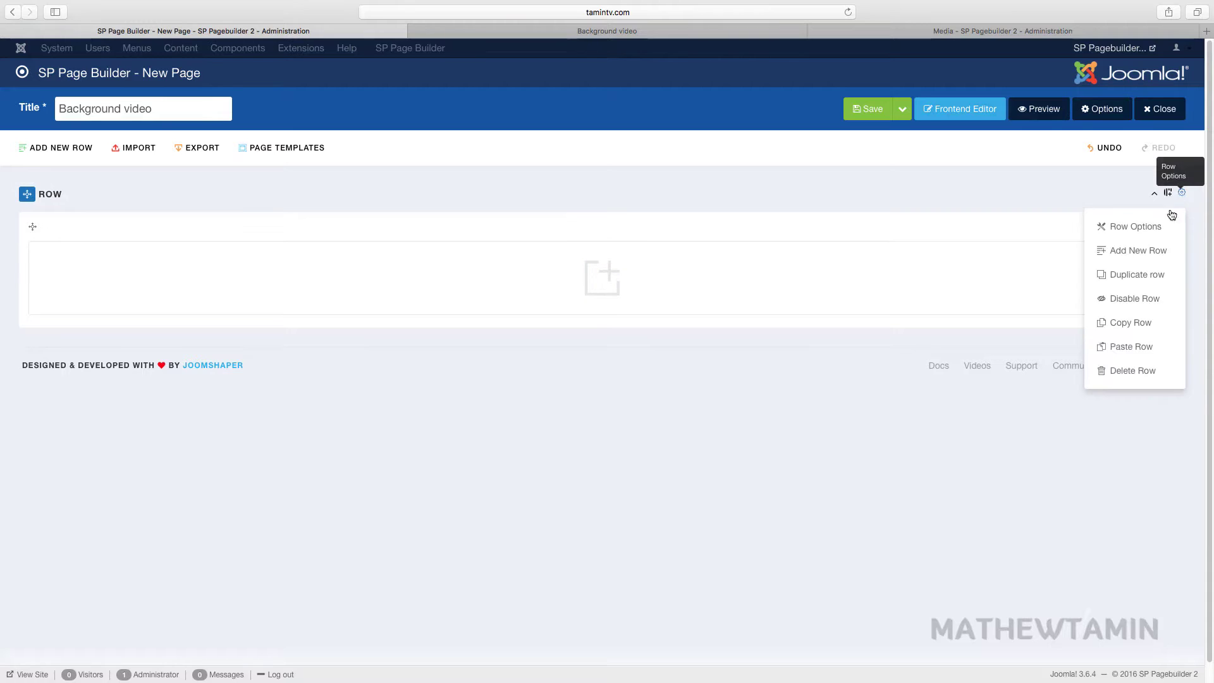
pyautogui.click(1132, 370)
pyautogui.click(720, 358)
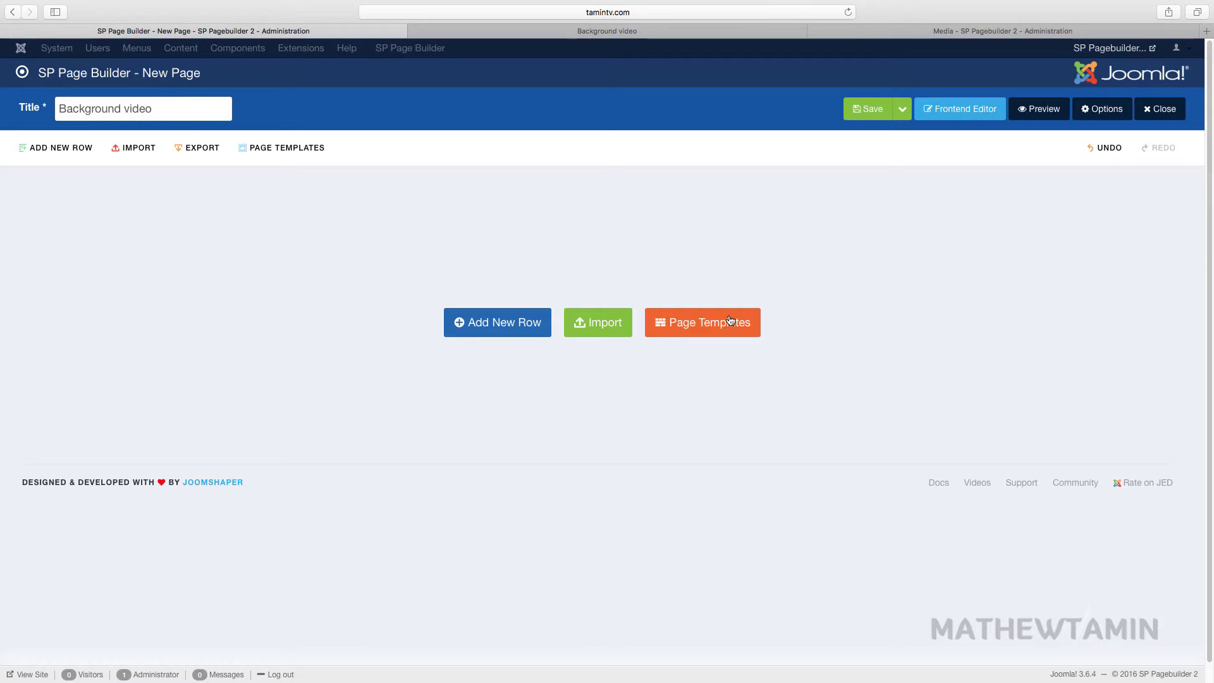
pyautogui.click(505, 330)
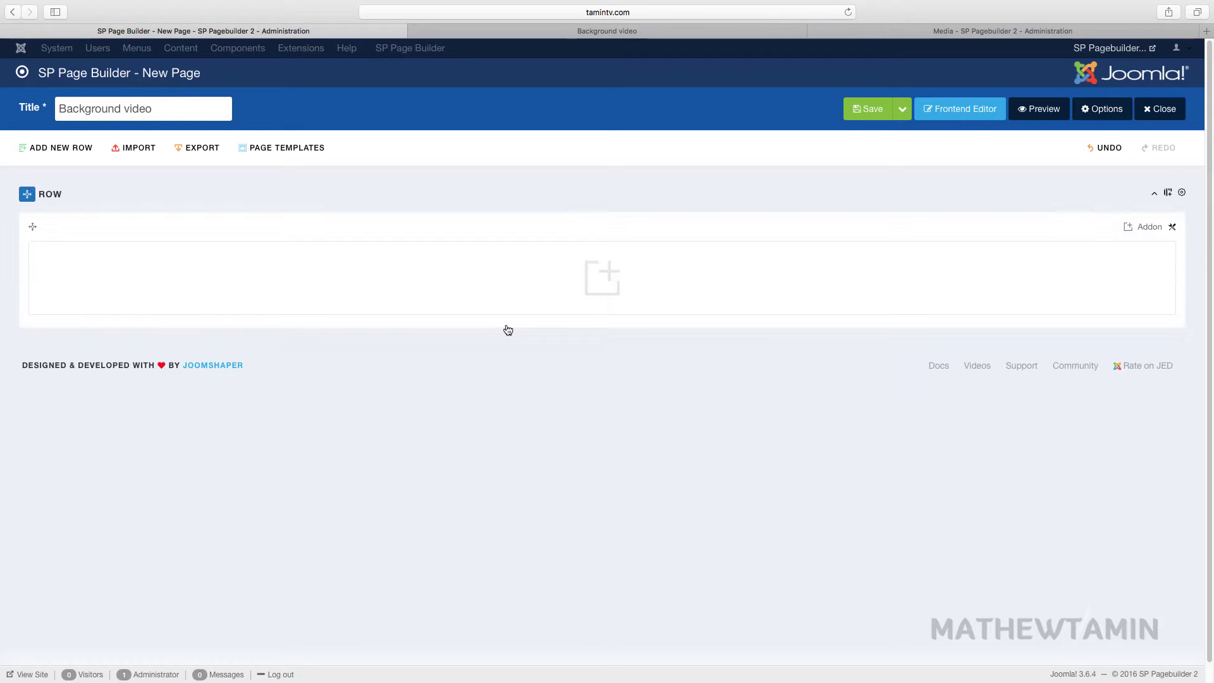
# Step: Enable video in the background in the new row's style options and apply the change
pyautogui.click(1181, 196)
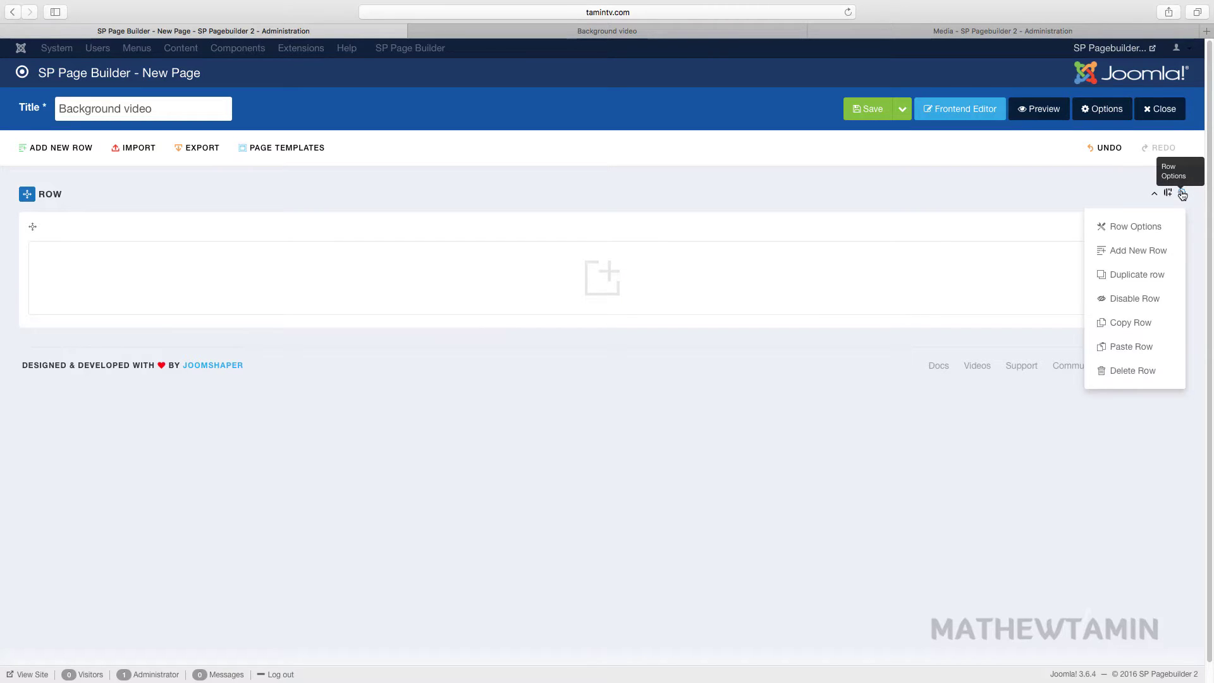
pyautogui.click(1155, 229)
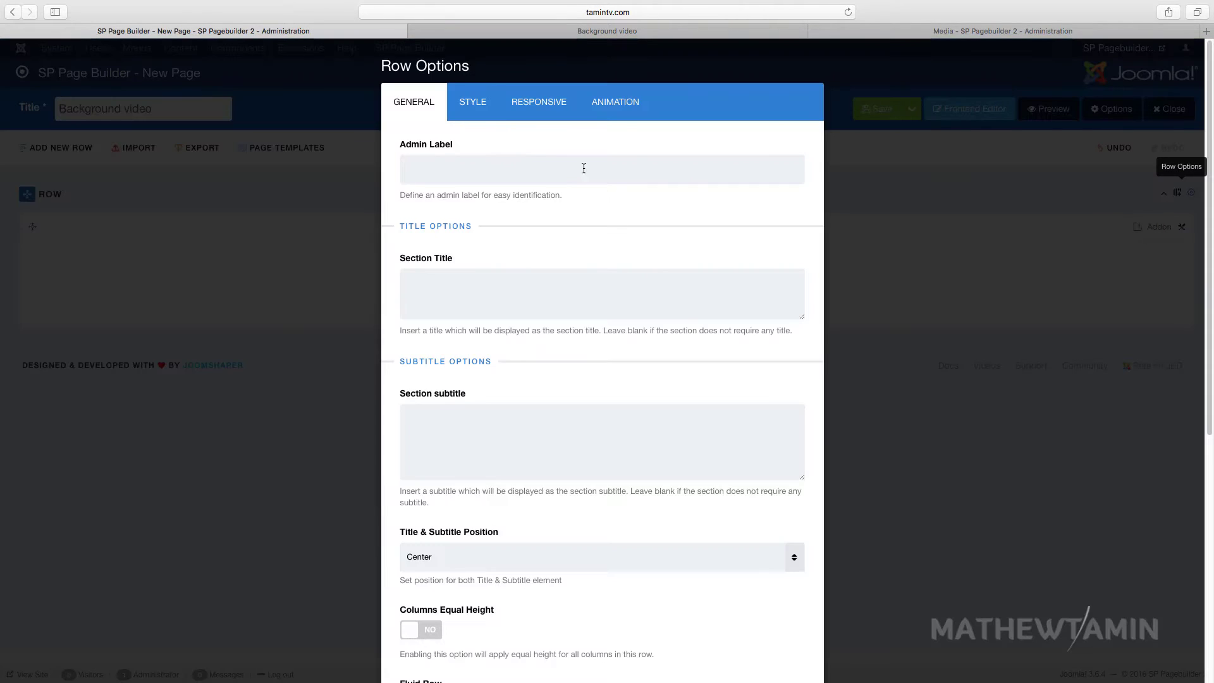
pyautogui.click(473, 109)
pyautogui.scroll(-2, 537, 405)
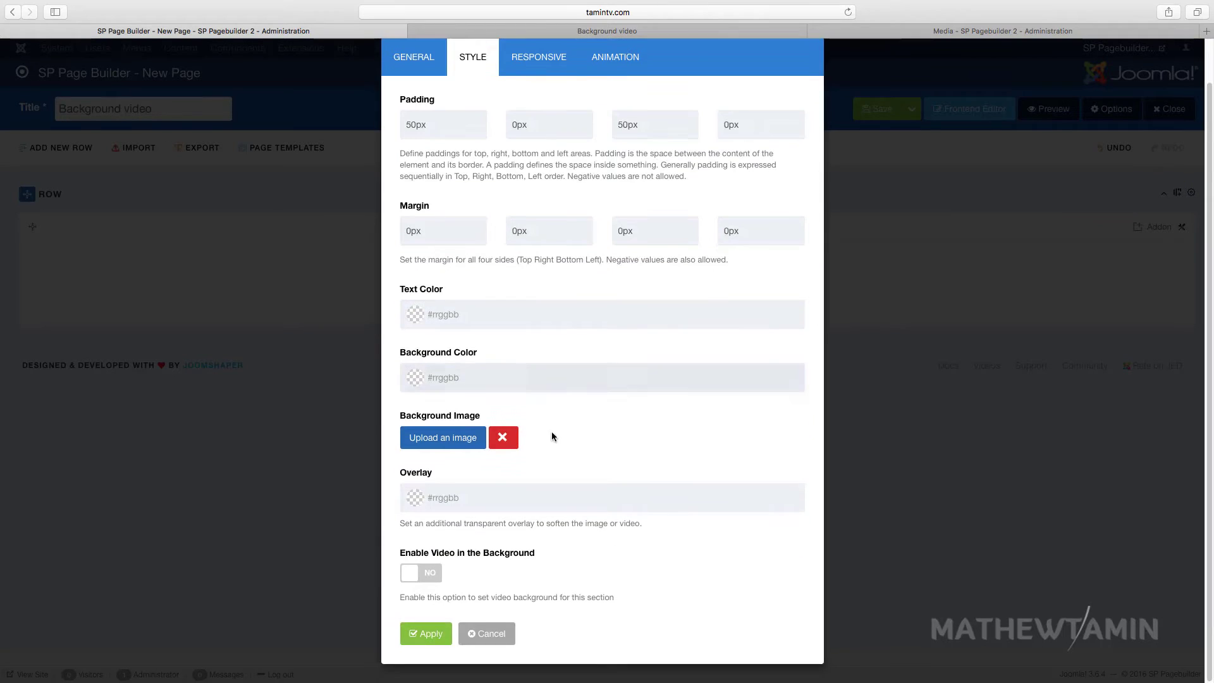
pyautogui.click(424, 577)
pyautogui.click(435, 635)
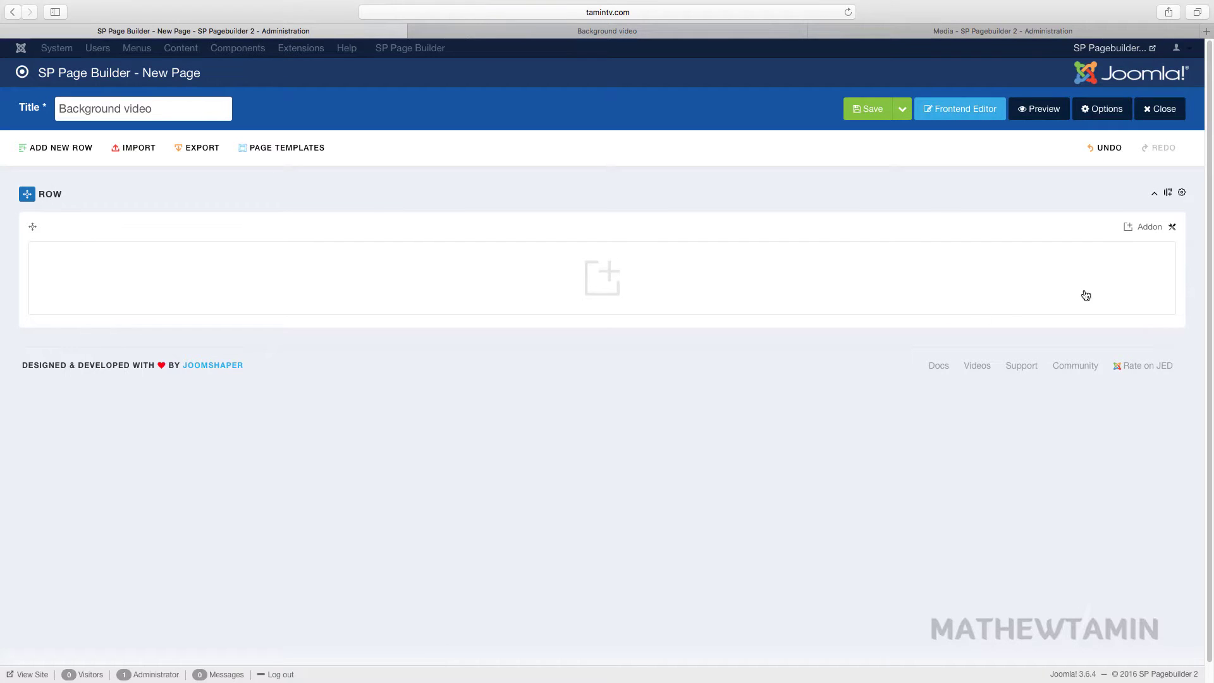
# Step: From the row's MP4 background video setting, delete a-simple-groove-you-can-relax-to.mp4 from the media library
pyautogui.click(1181, 192)
pyautogui.click(1160, 233)
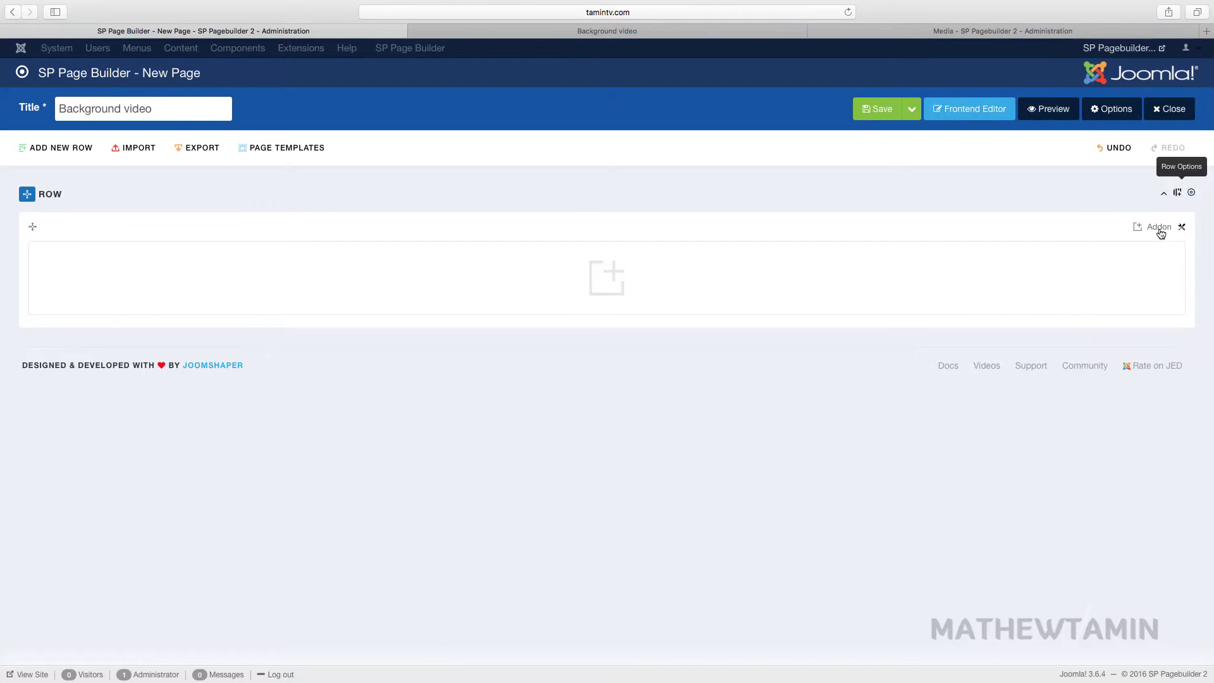
pyautogui.click(473, 102)
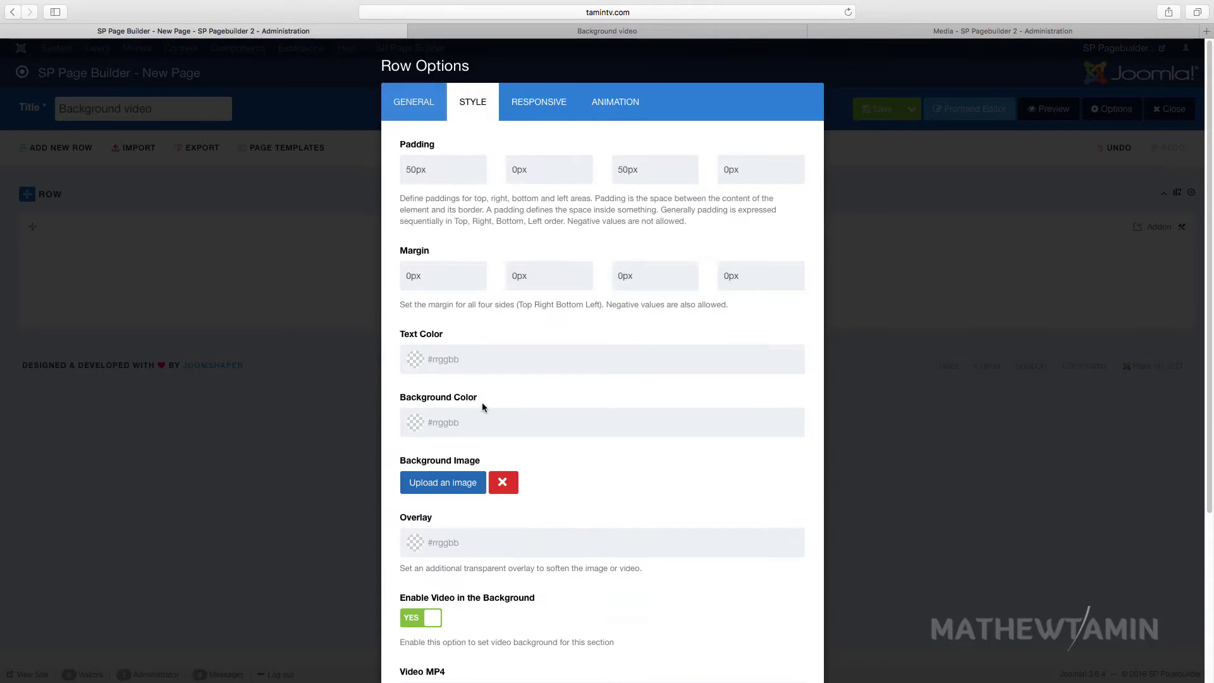
pyautogui.scroll(-5, 480, 443)
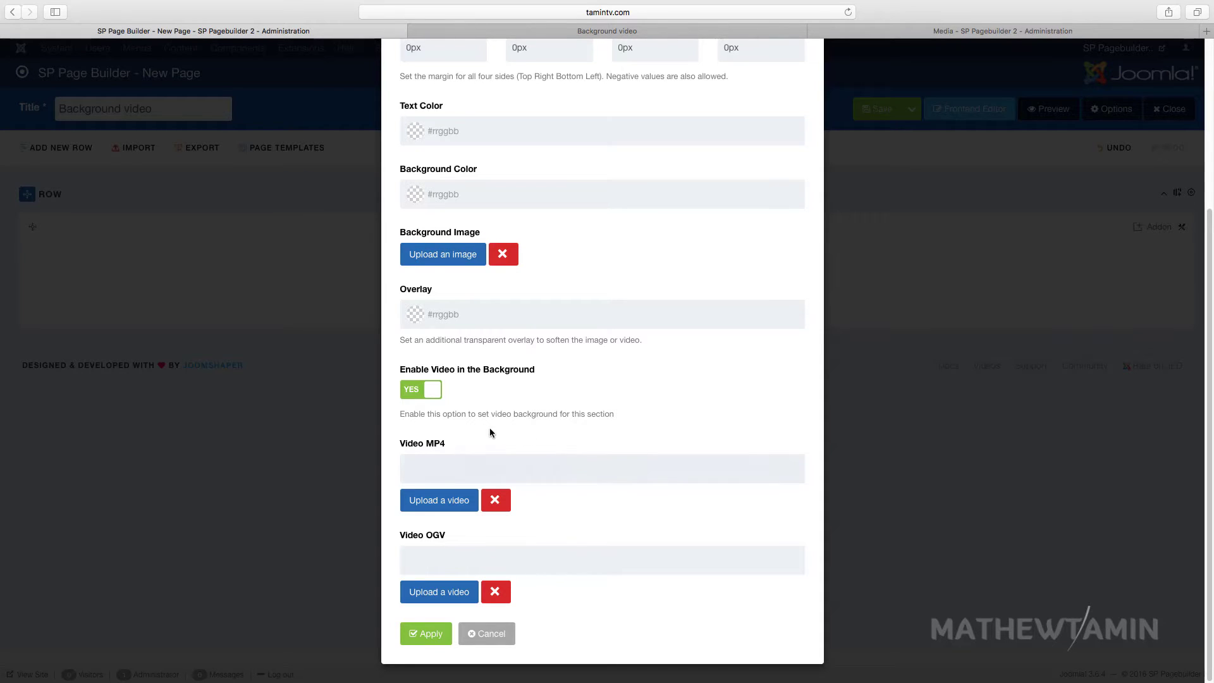
pyautogui.click(441, 504)
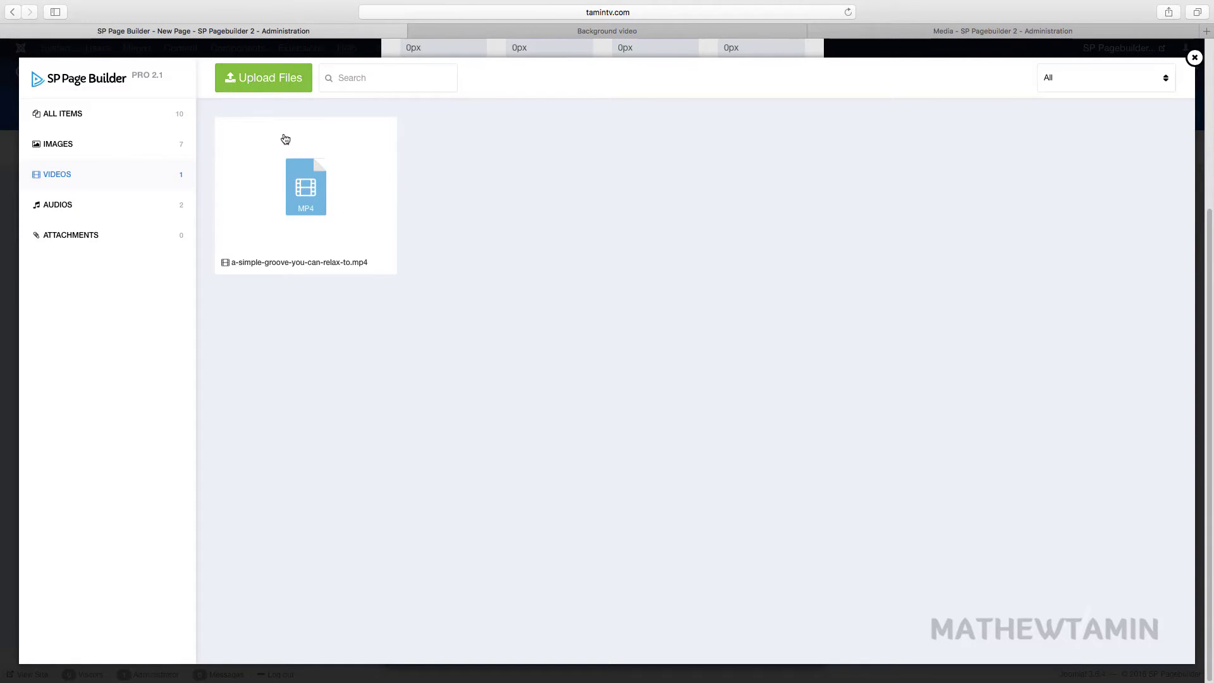
pyautogui.click(294, 180)
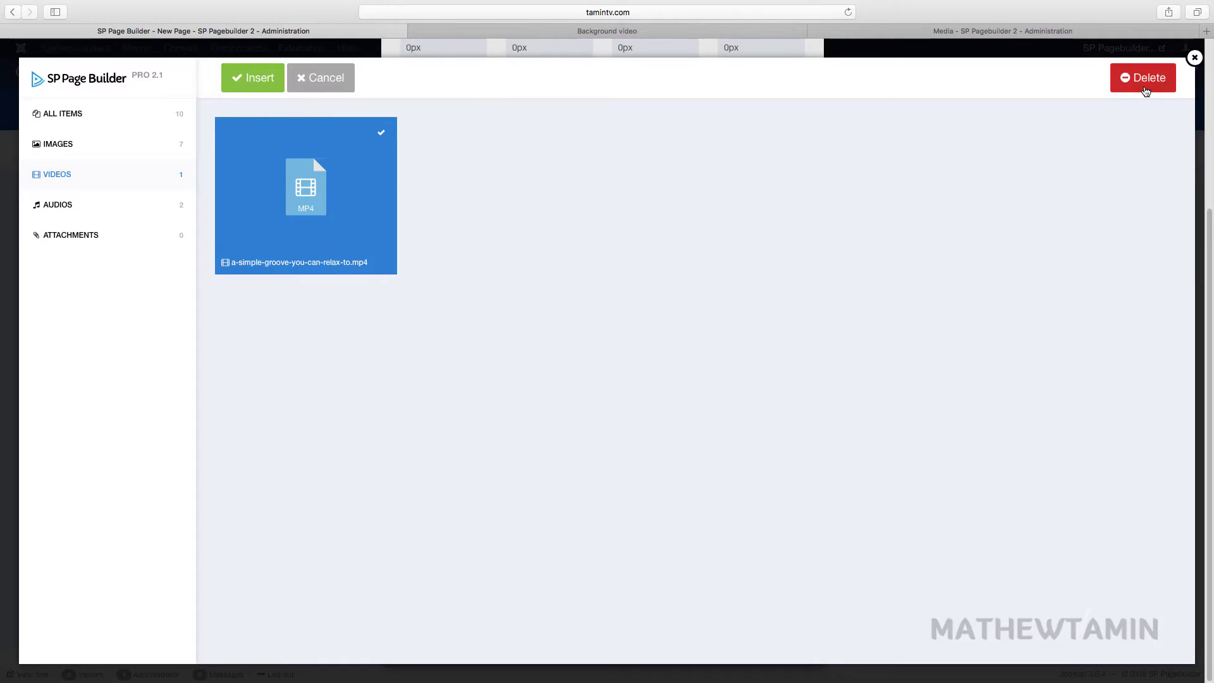
pyautogui.click(1142, 87)
pyautogui.click(720, 363)
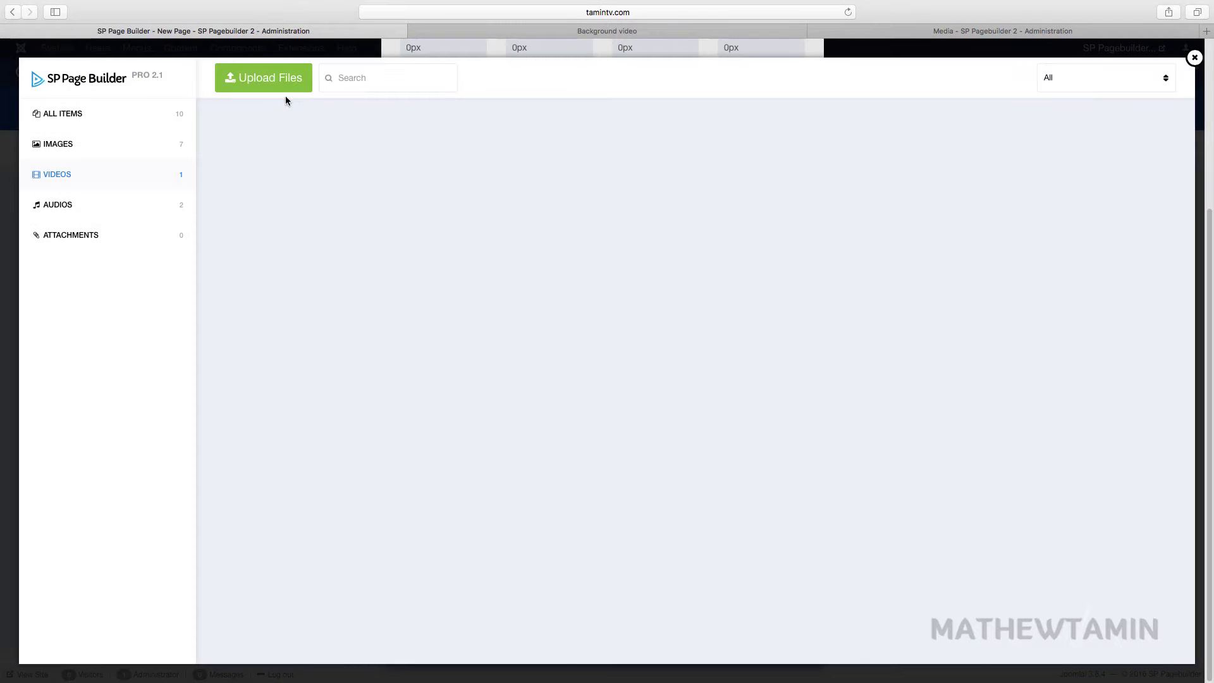
# Step: Try to upload the "A simple groove" MP4 from the Videos folder to the media library
pyautogui.click(281, 84)
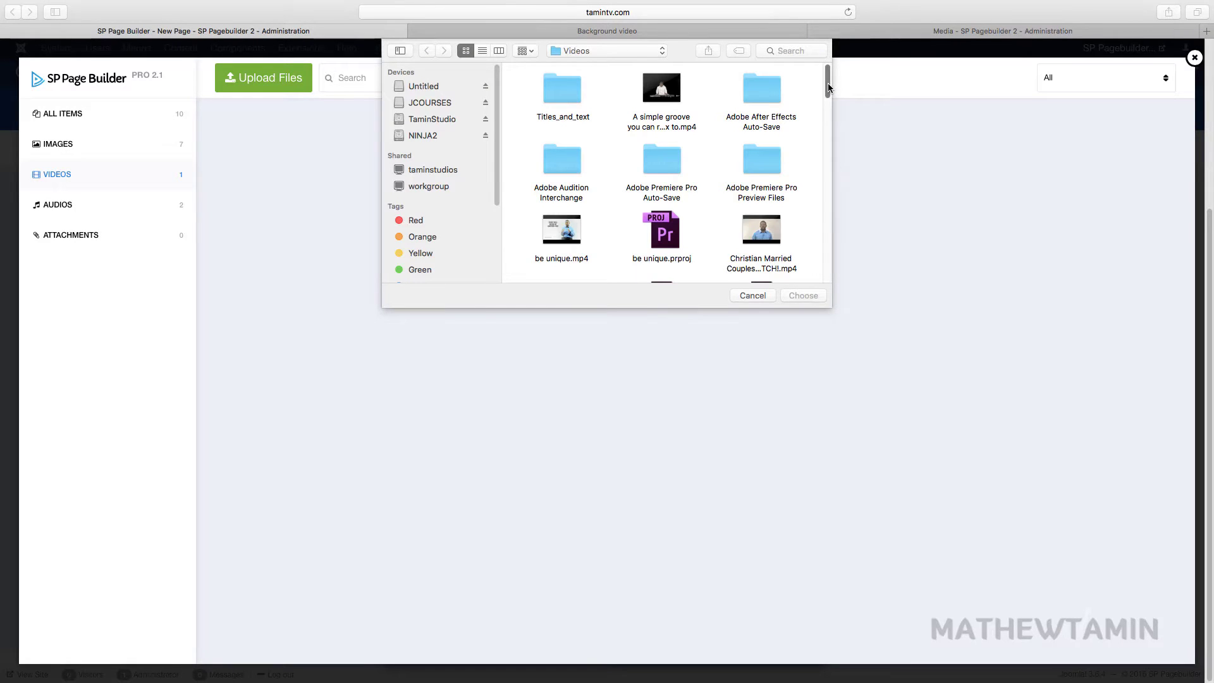
pyautogui.doubleClick(653, 95)
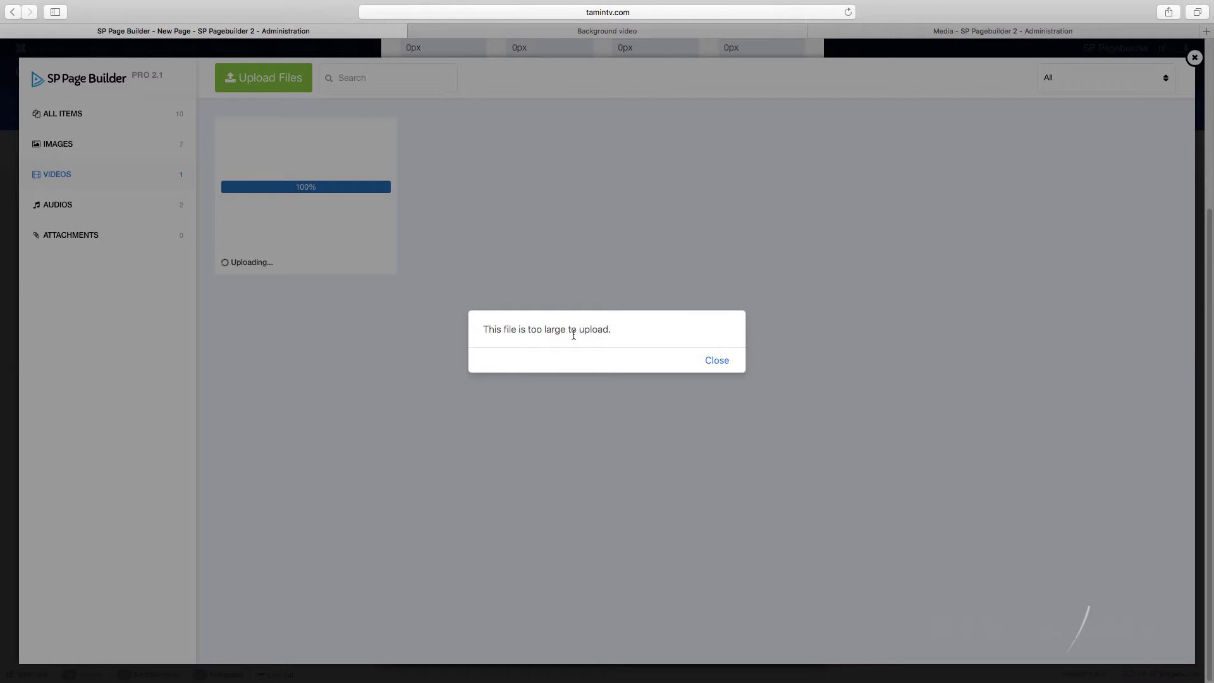
pyautogui.click(718, 363)
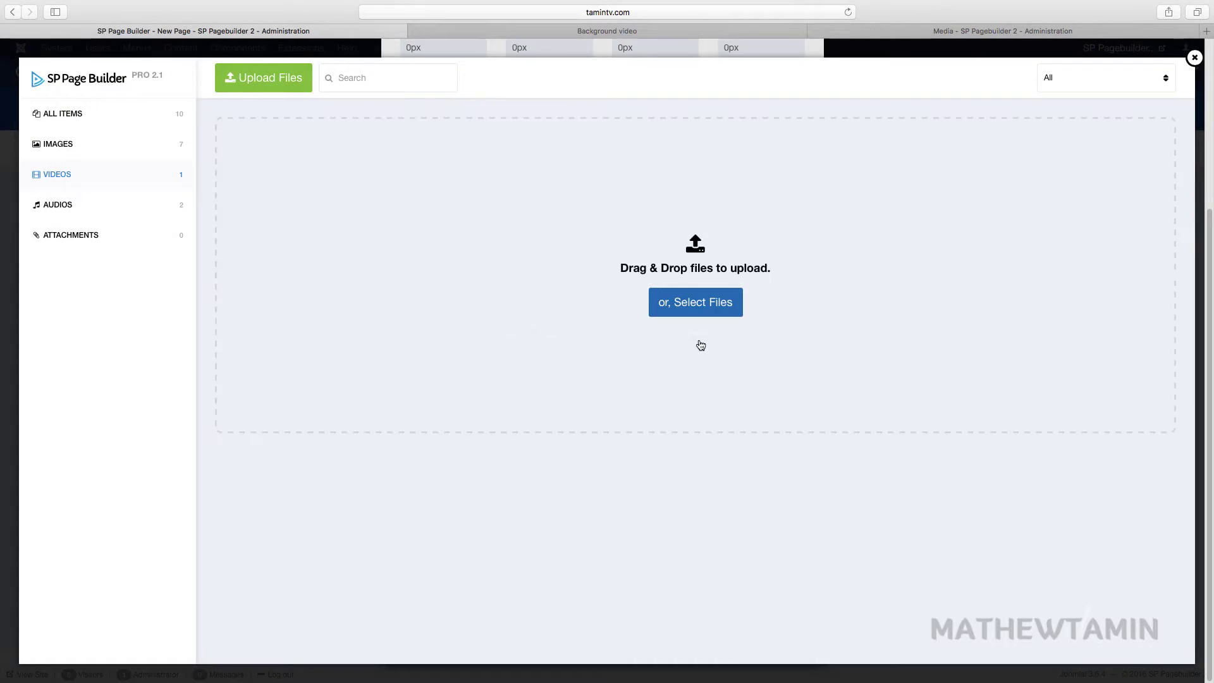
# Step: In Joomla's Media options, set the maximum upload size to 50 MB, then save and close
pyautogui.click(921, 33)
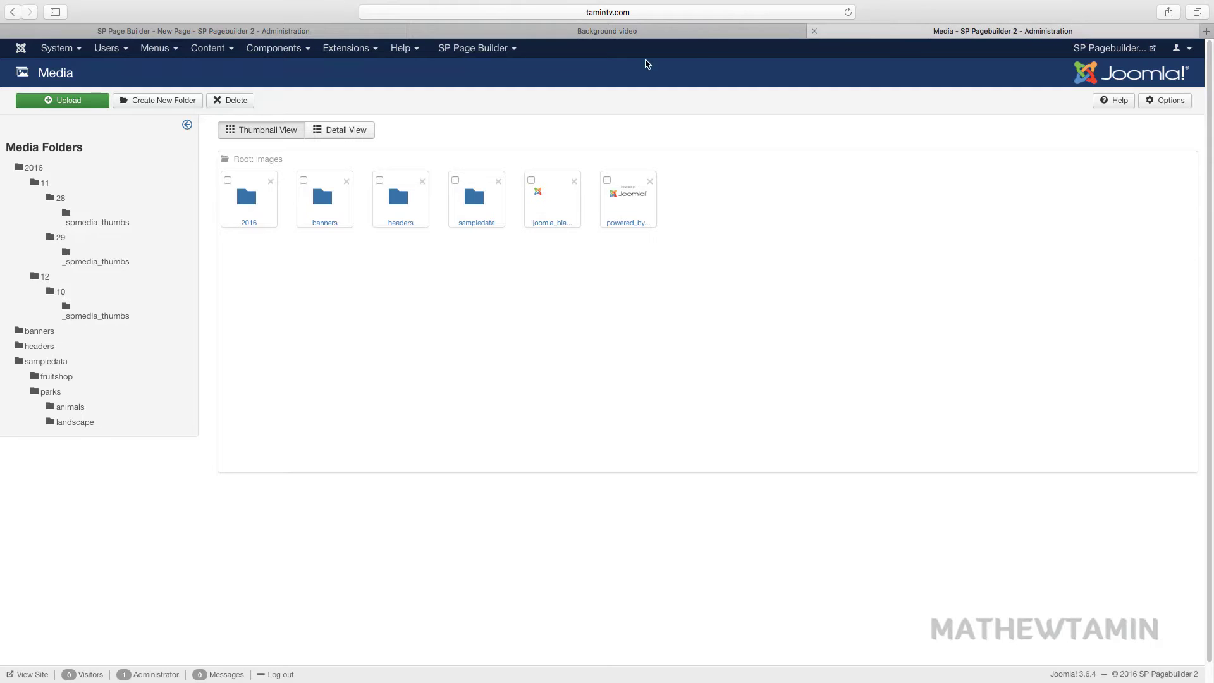
pyautogui.click(209, 50)
pyautogui.click(231, 128)
pyautogui.click(1170, 101)
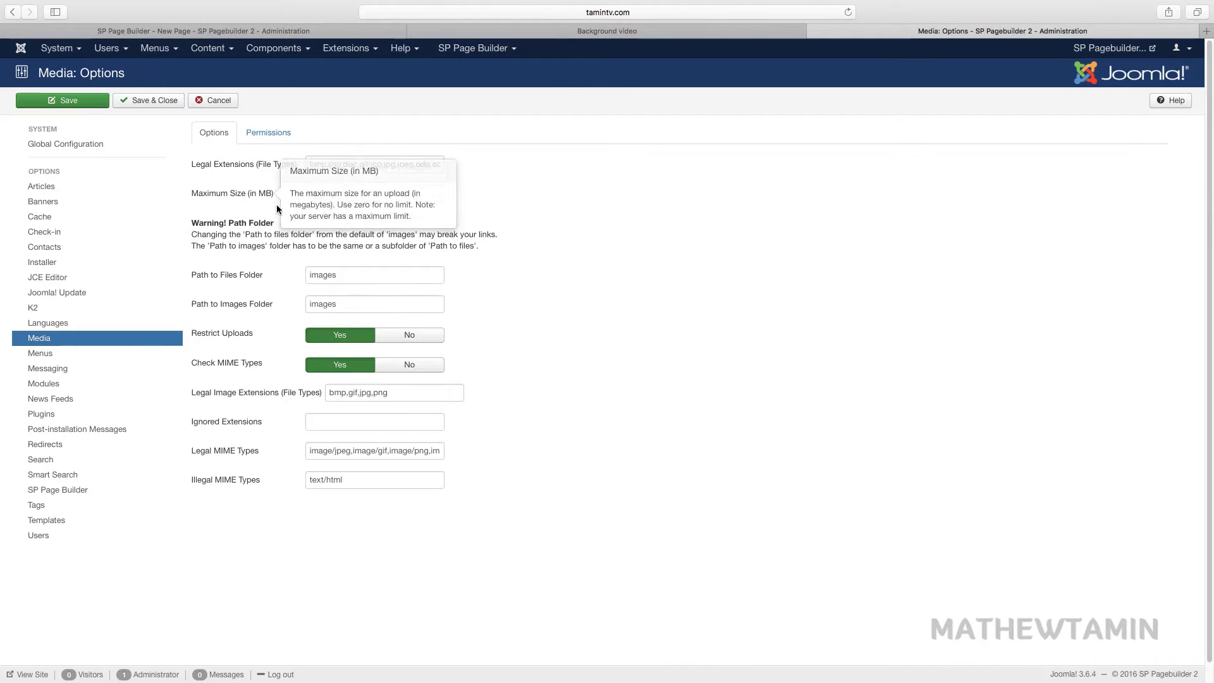
pyautogui.click(314, 194)
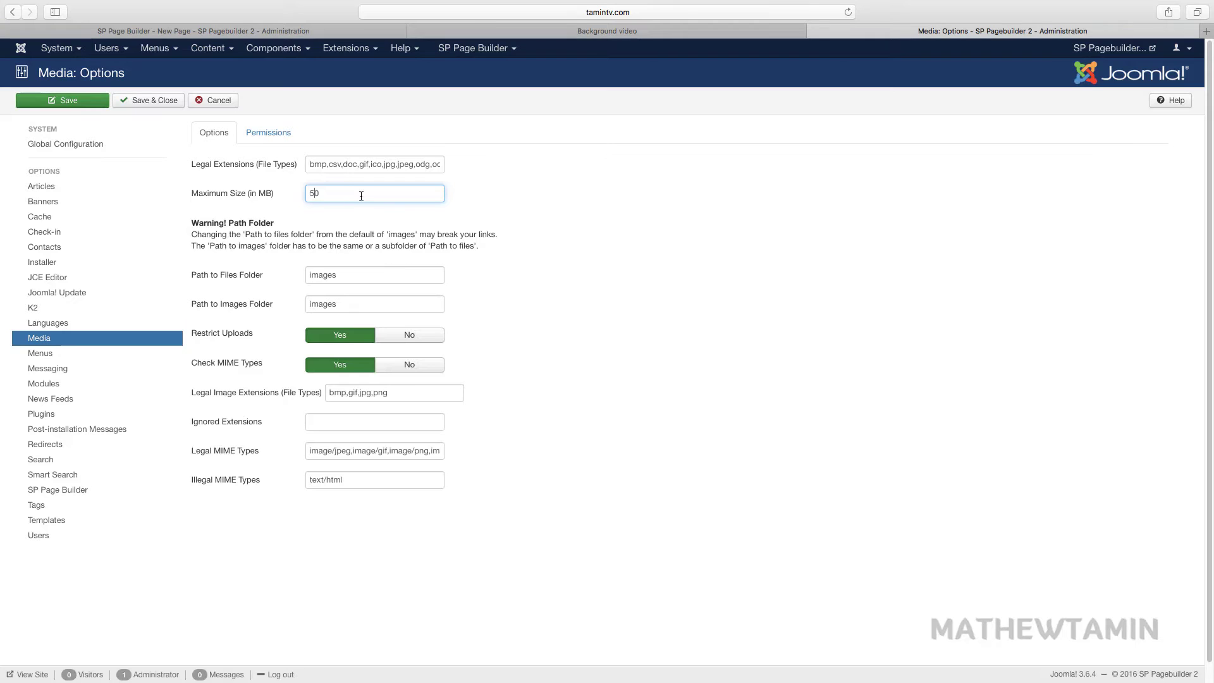
pyautogui.moveTo(245, 201)
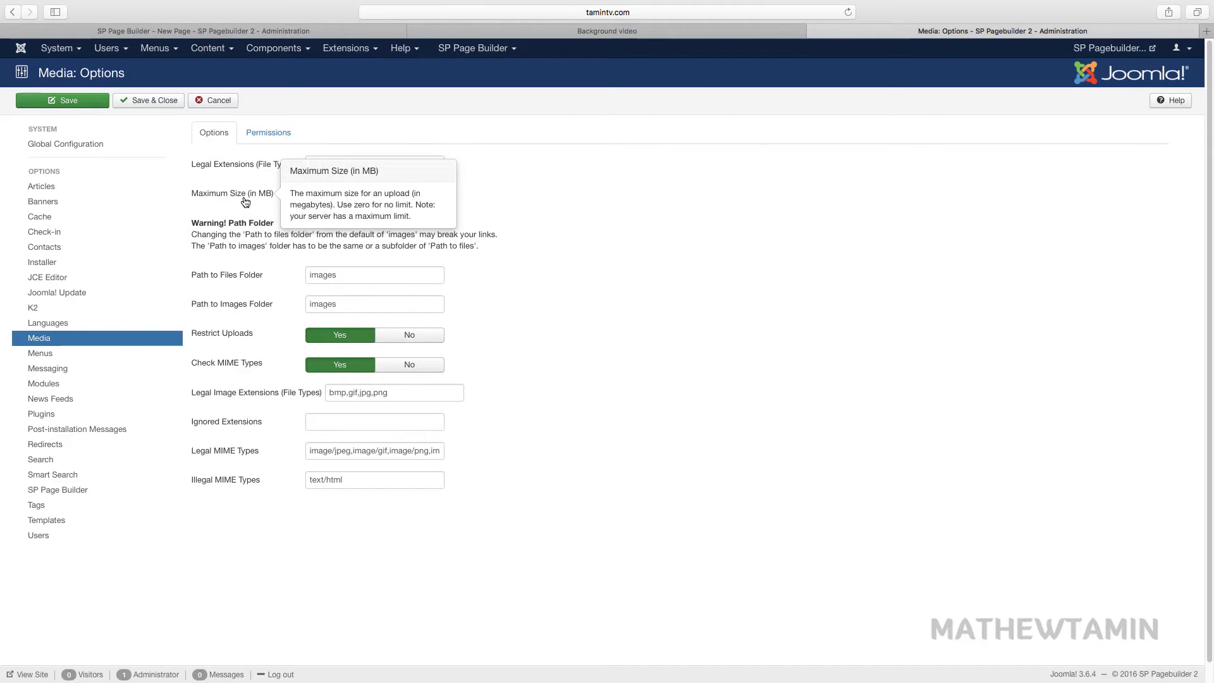
pyautogui.click(160, 102)
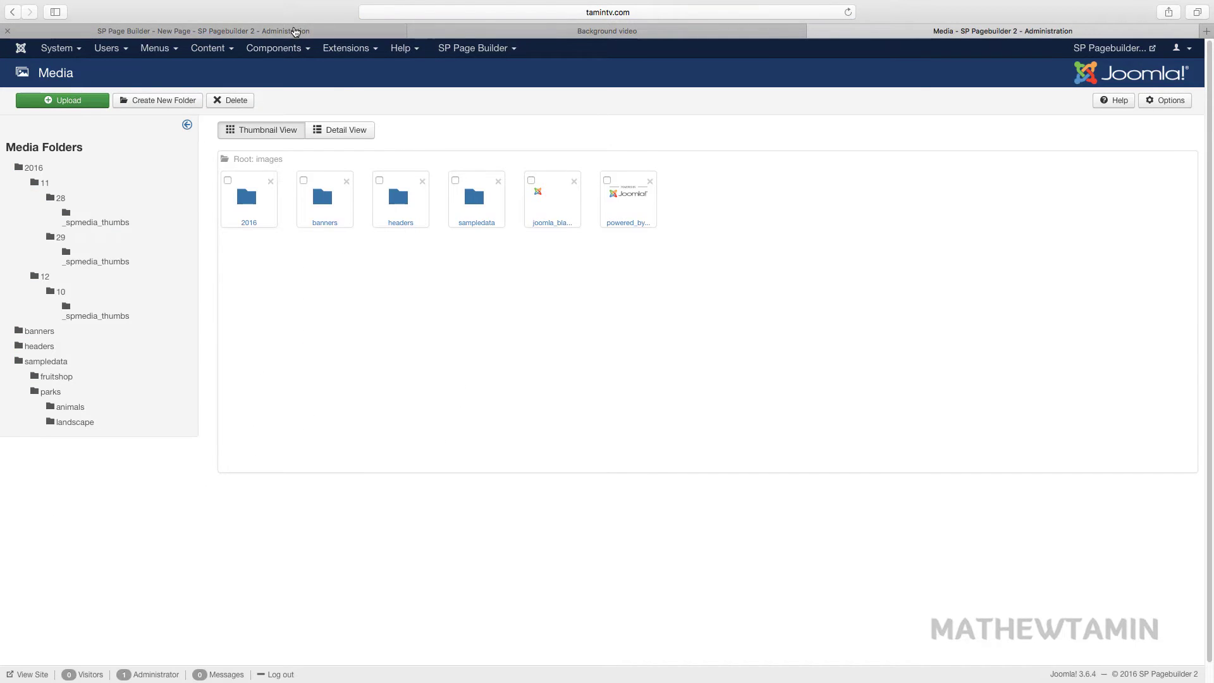
# Step: Return to the Background video page, close the media library, apply the row options and save the page
pyautogui.click(295, 31)
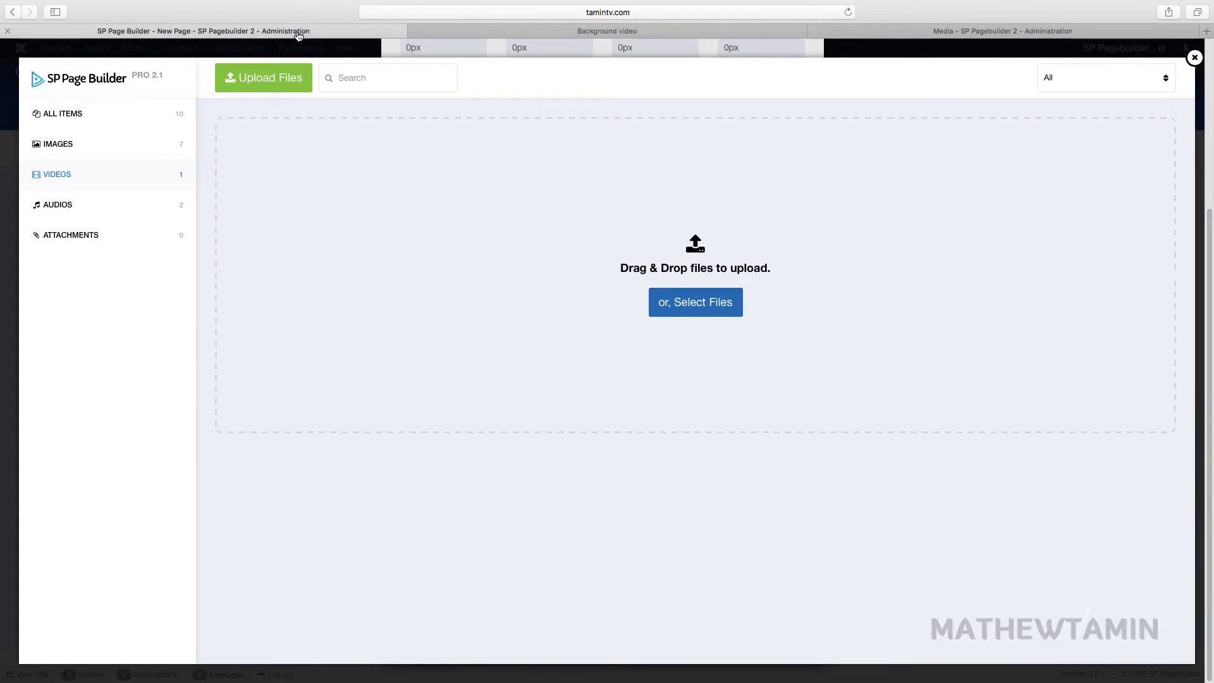
pyautogui.click(1194, 58)
pyautogui.click(427, 633)
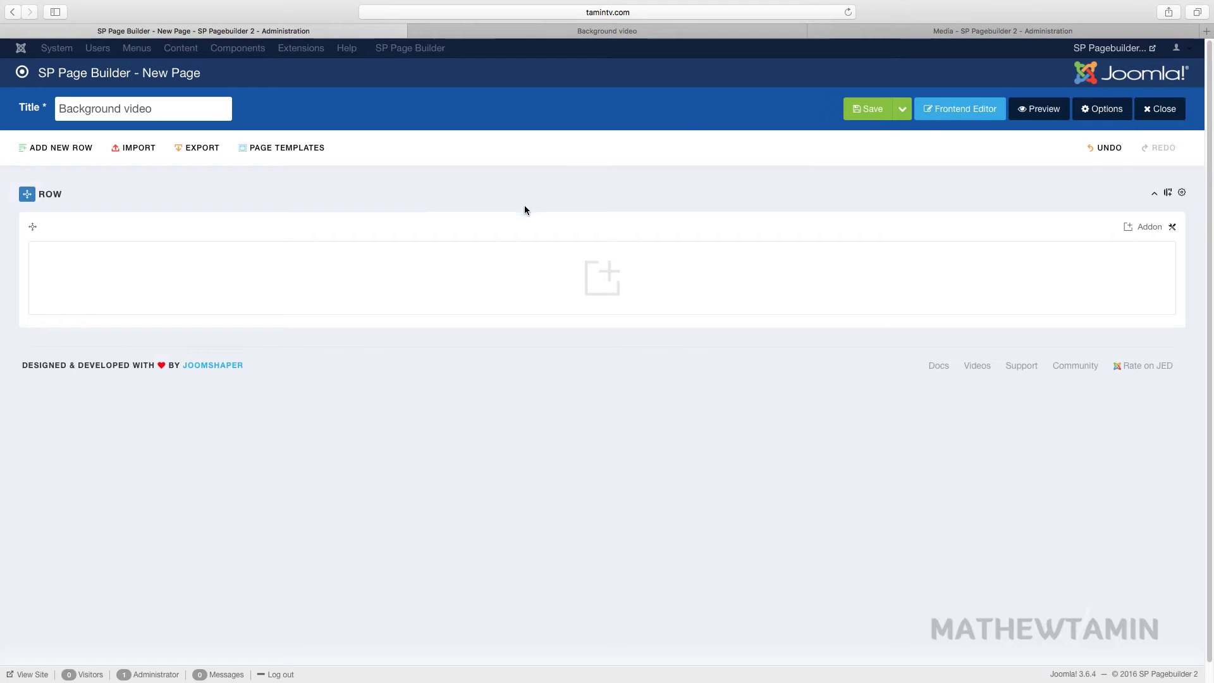
pyautogui.click(871, 107)
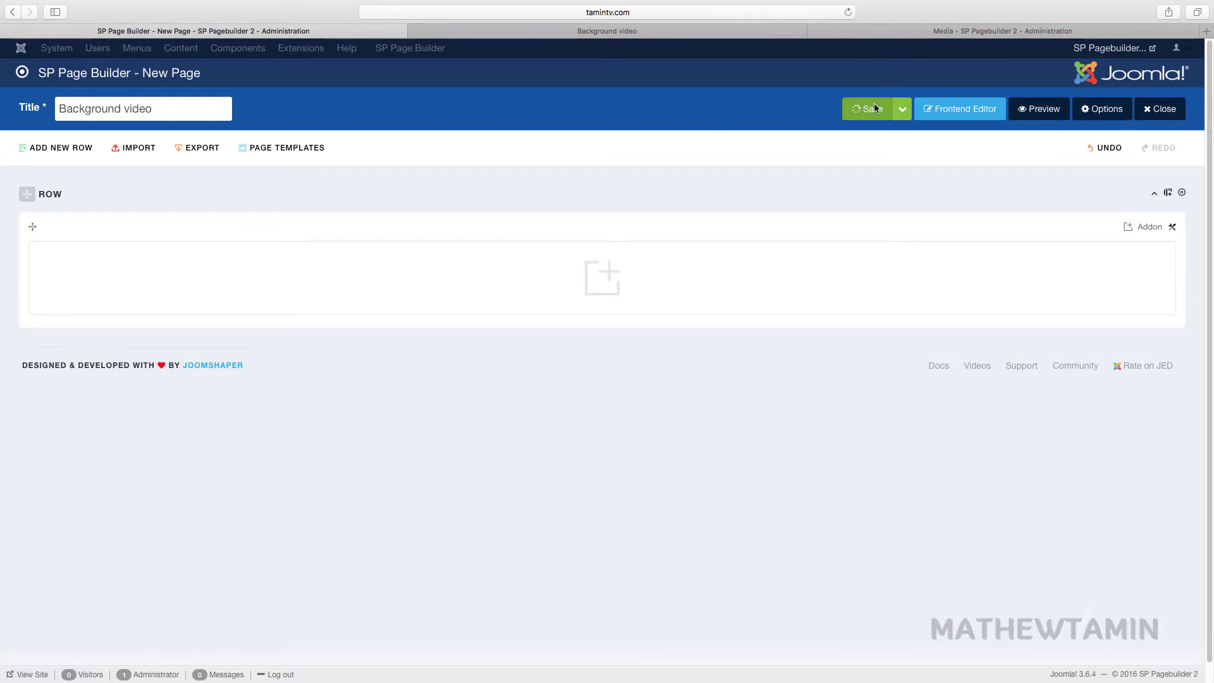
# Step: From the row's MP4 background video setting, upload the "A simple groove" MP4 from the Videos folder
pyautogui.click(1181, 194)
pyautogui.click(1155, 229)
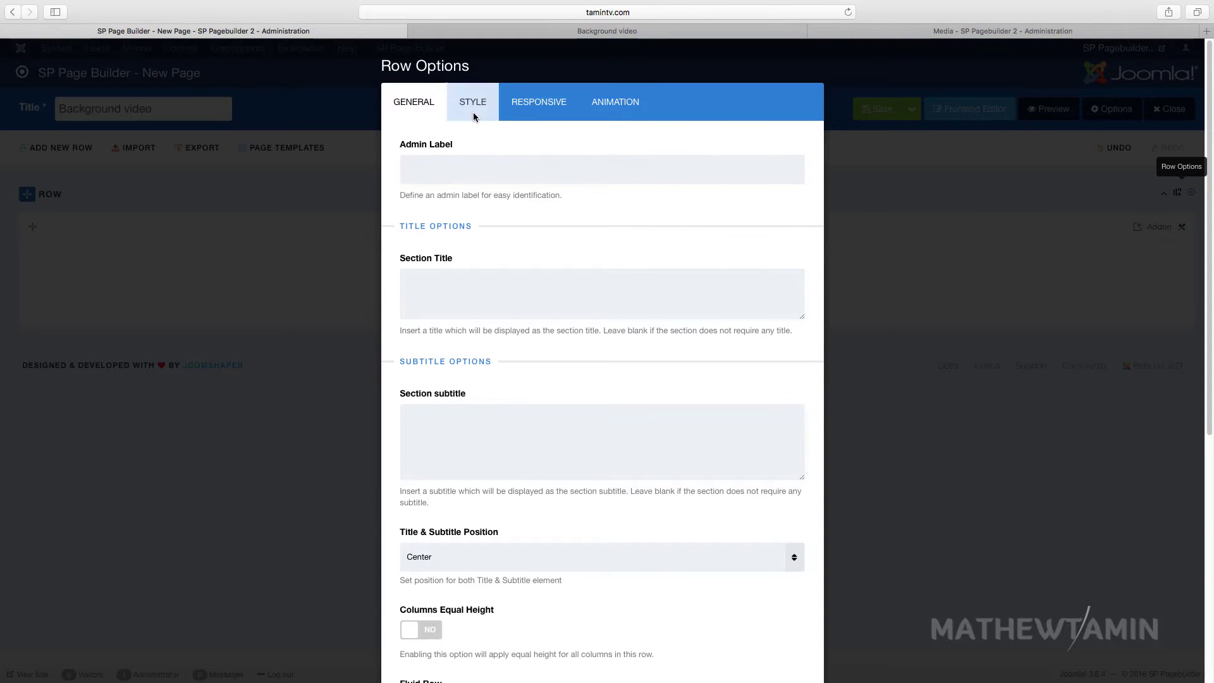
pyautogui.click(473, 102)
pyautogui.scroll(-3, 509, 439)
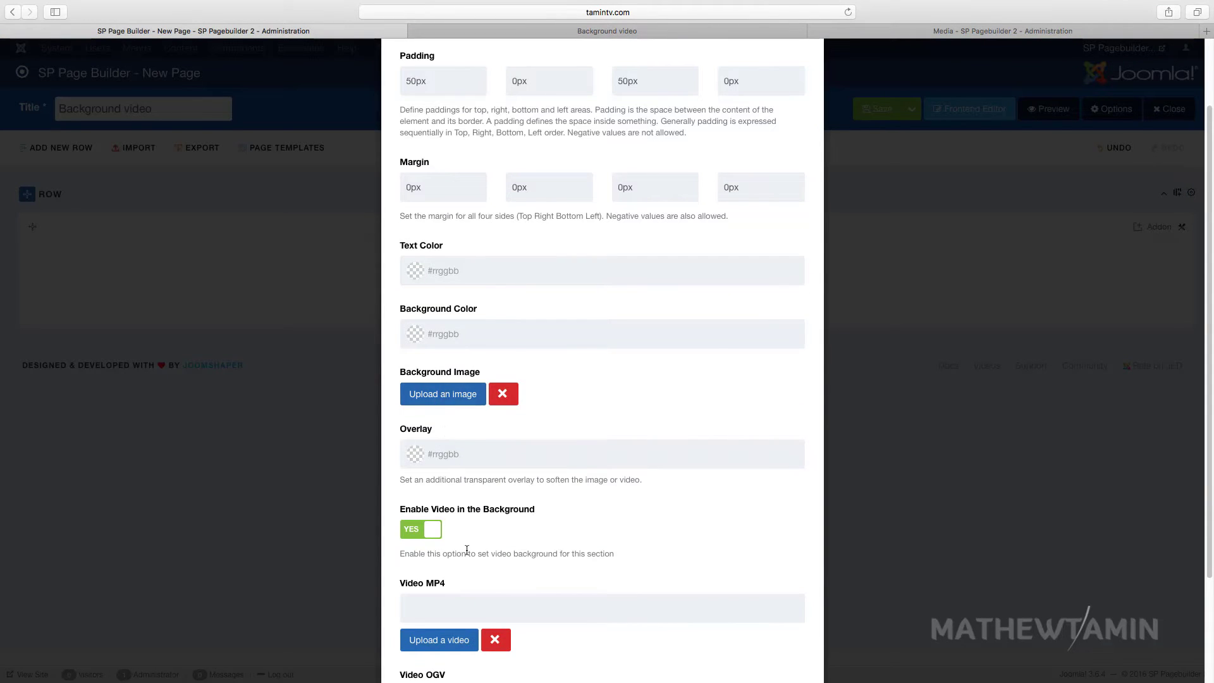
pyautogui.scroll(-3, 446, 556)
pyautogui.click(448, 560)
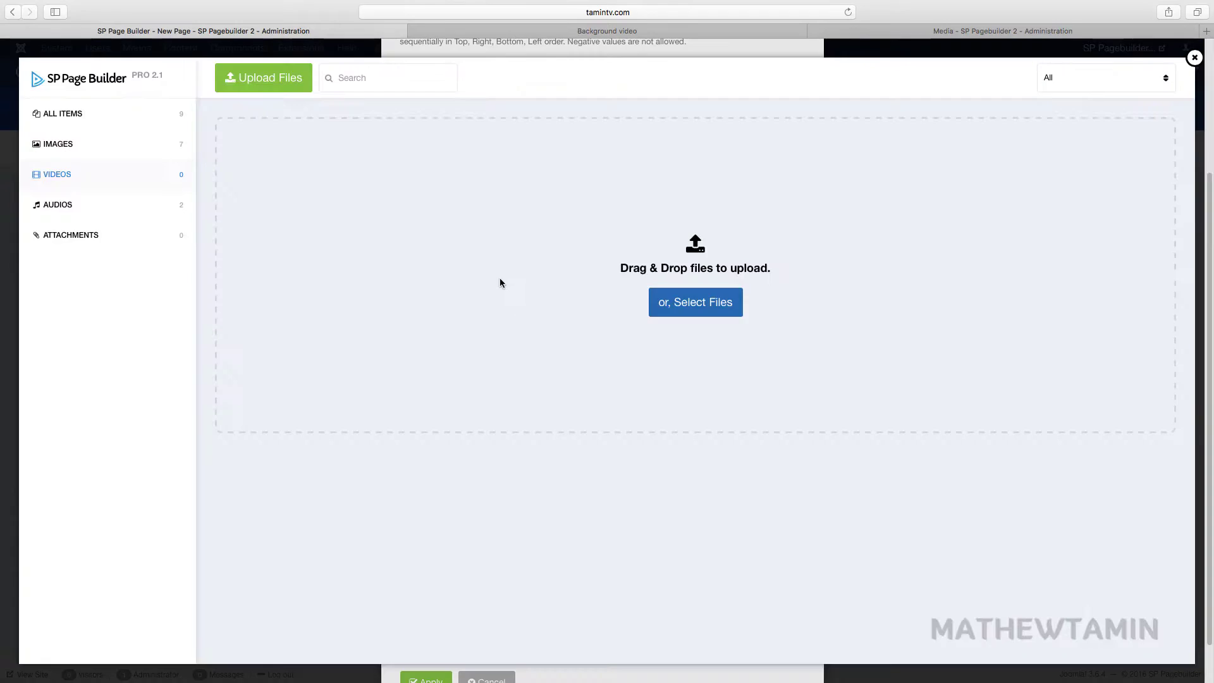
pyautogui.click(715, 319)
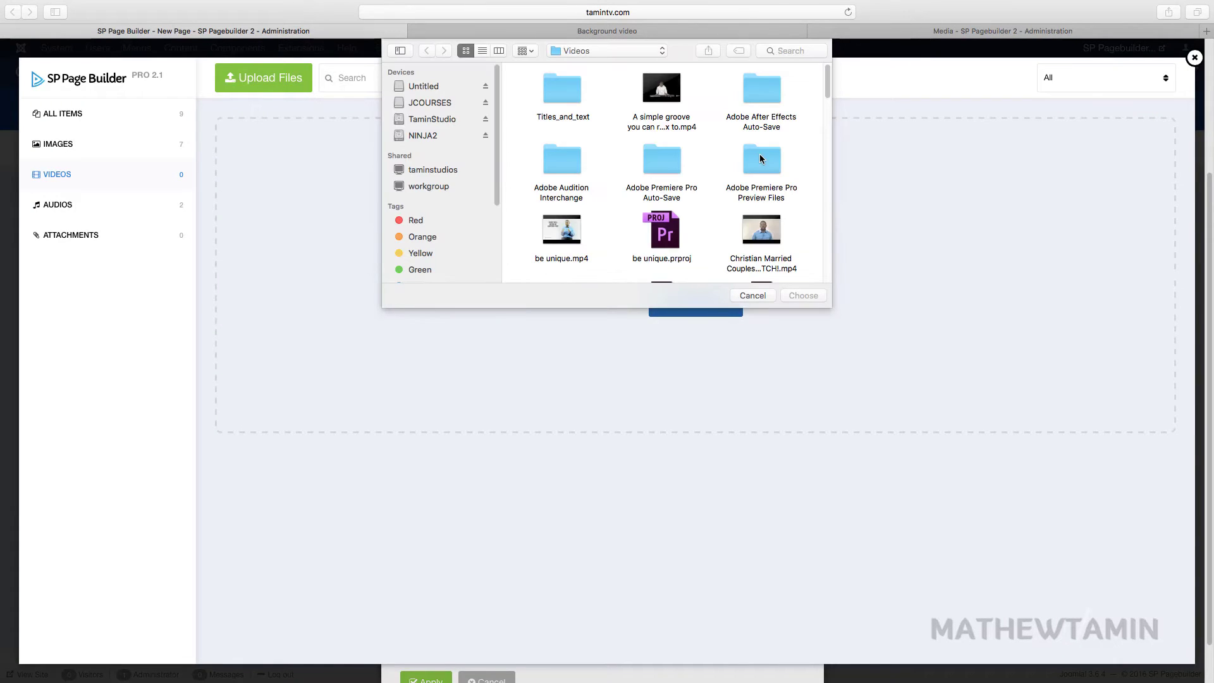
pyautogui.doubleClick(652, 98)
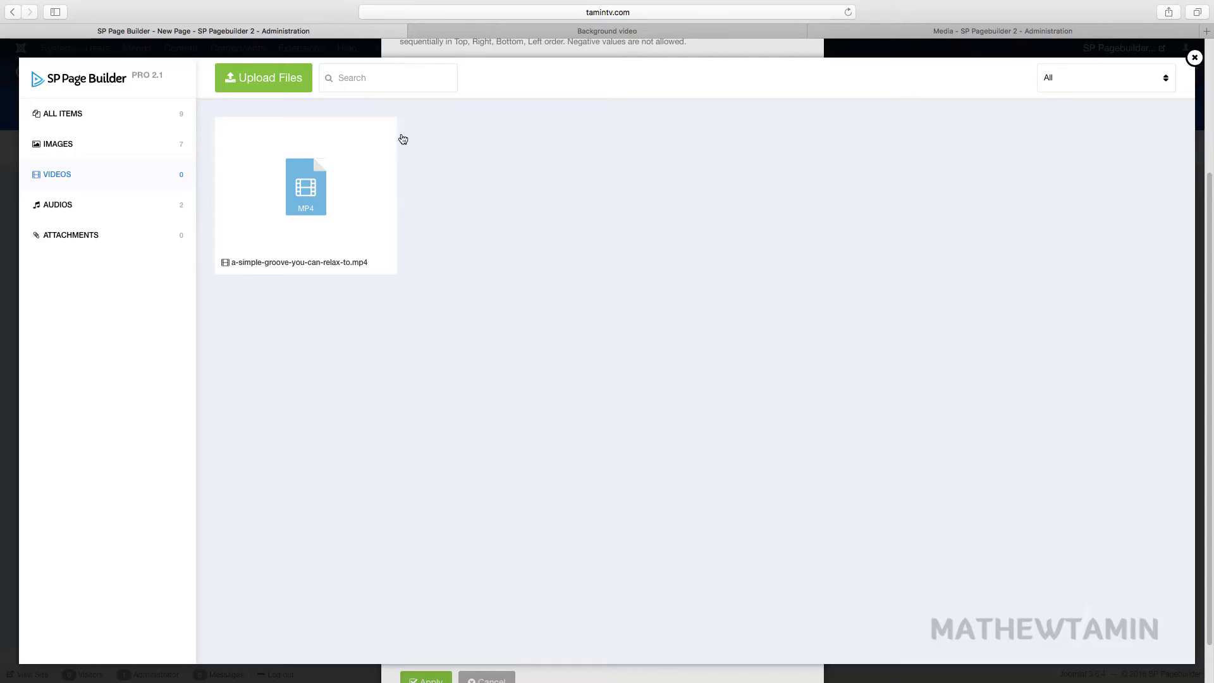
# Step: Insert a-simple-groove-you-can-relax-to.mp4 as the row's MP4 background video and review the style options
pyautogui.click(315, 200)
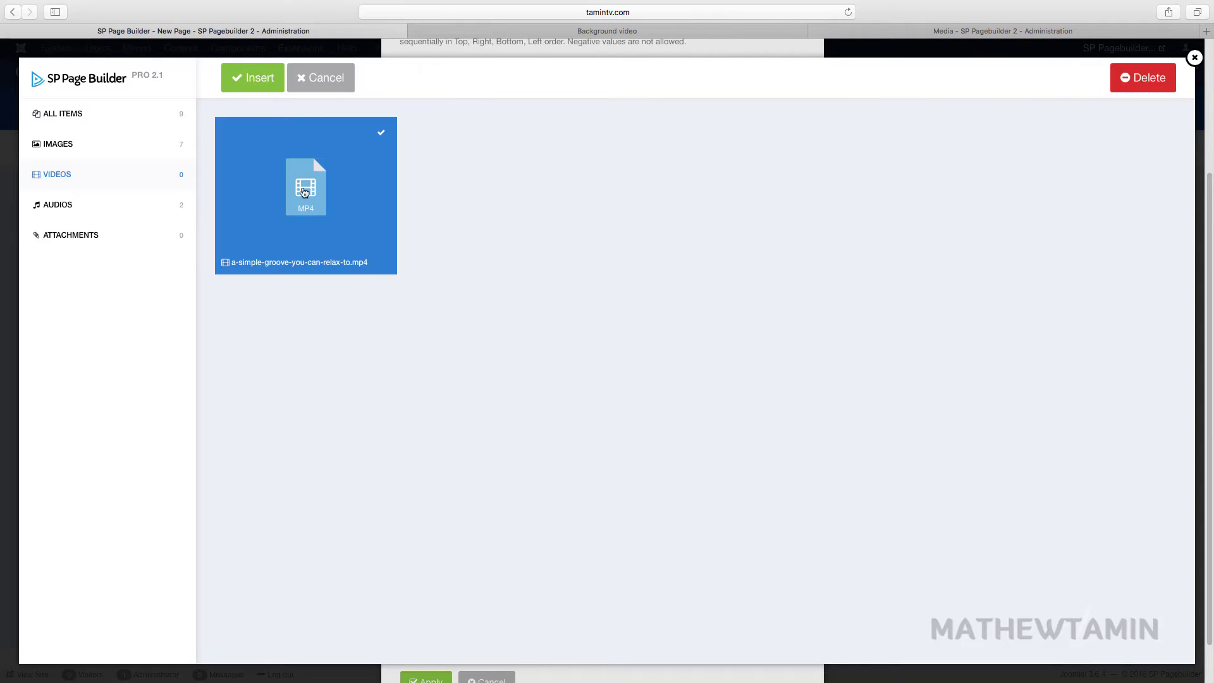
pyautogui.click(266, 81)
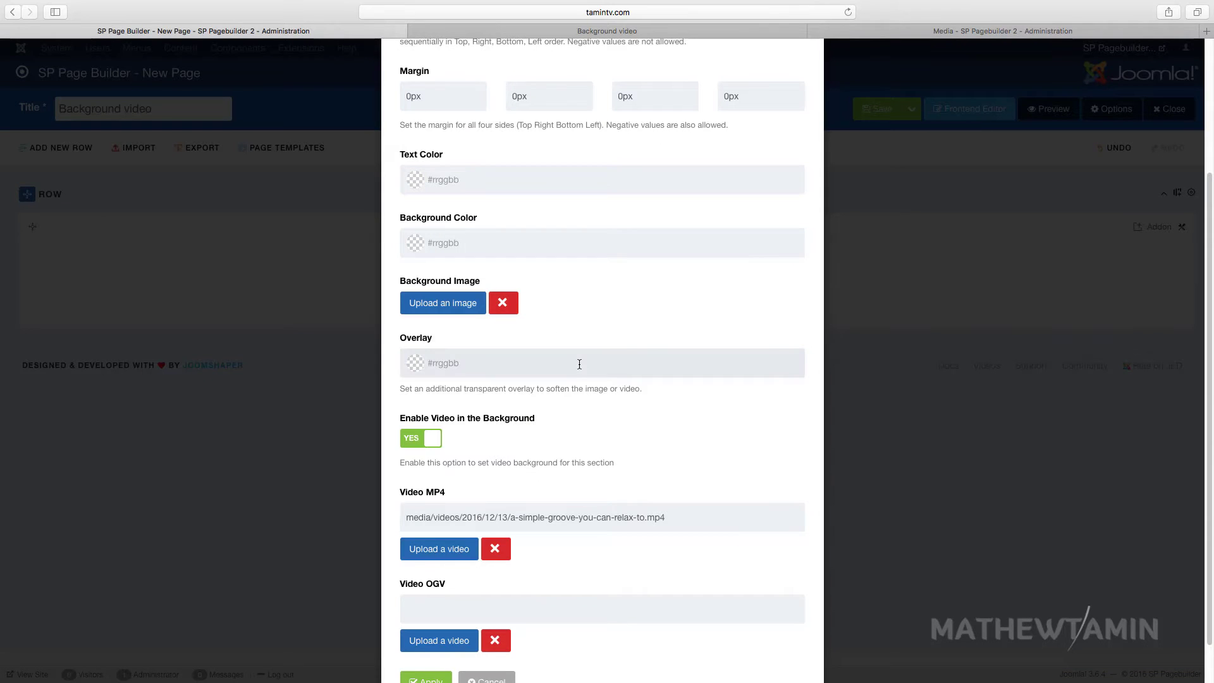
pyautogui.scroll(5, 579, 364)
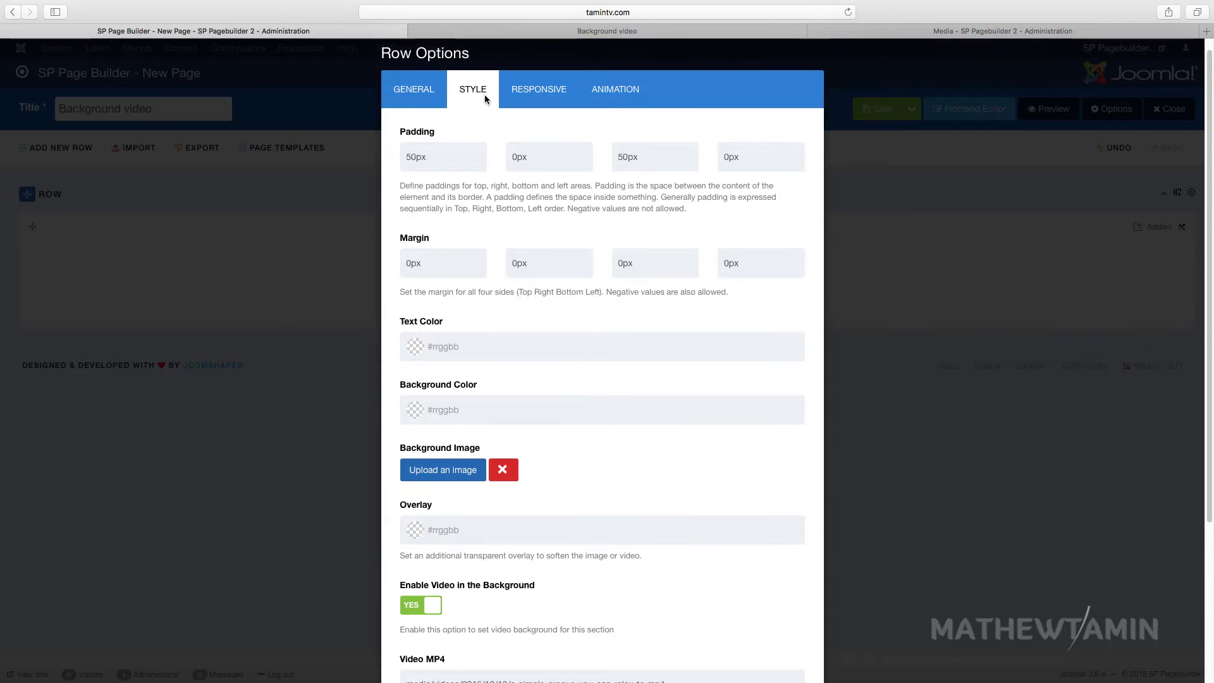
pyautogui.scroll(-6, 503, 399)
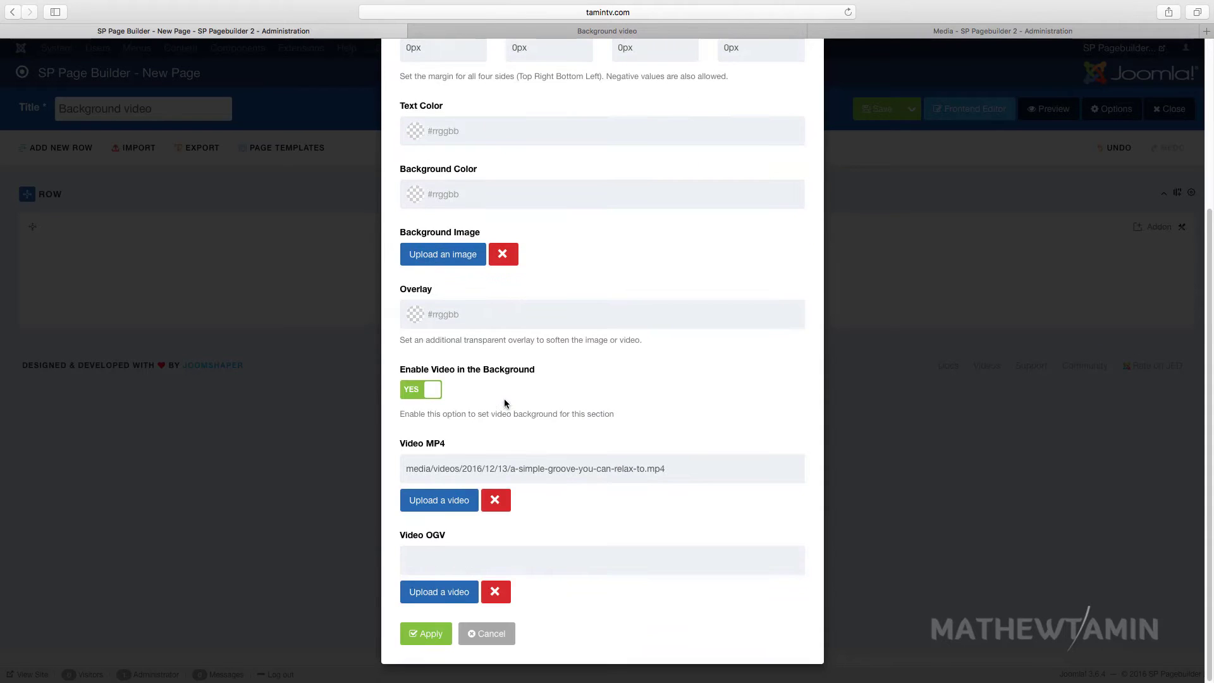
# Step: Apply the row's background video, save the page and open a fresh preview in place of the old one
pyautogui.click(428, 634)
pyautogui.click(879, 116)
pyautogui.click(1038, 110)
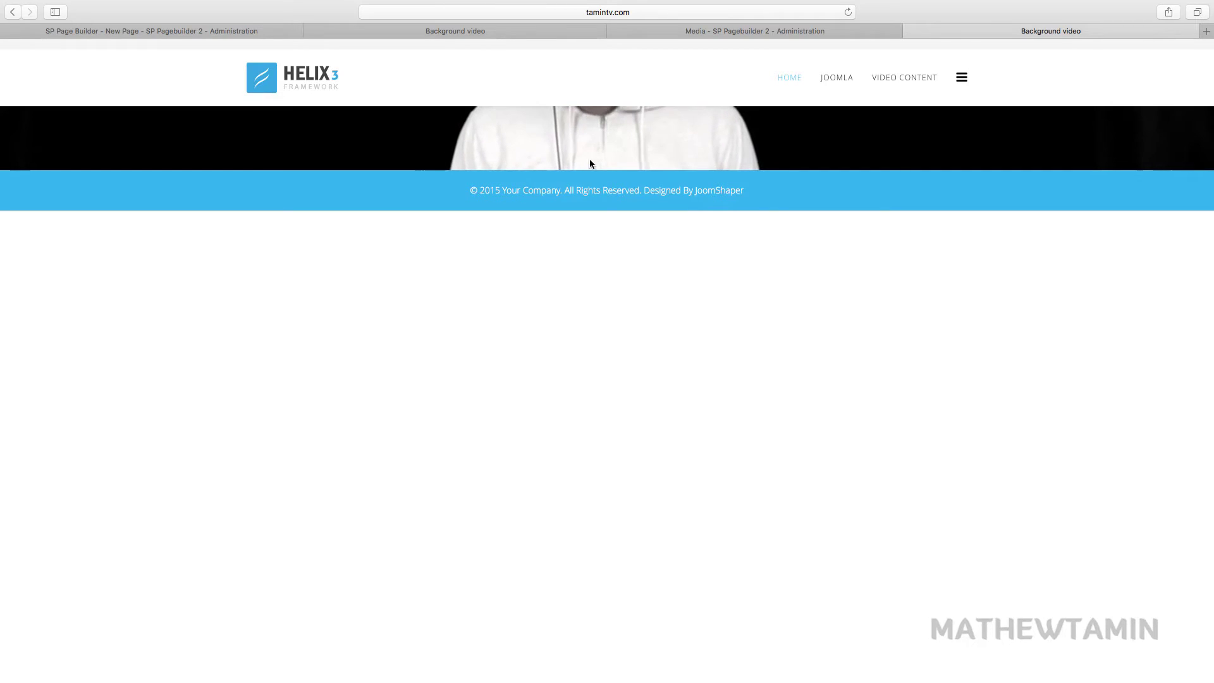
pyautogui.click(311, 31)
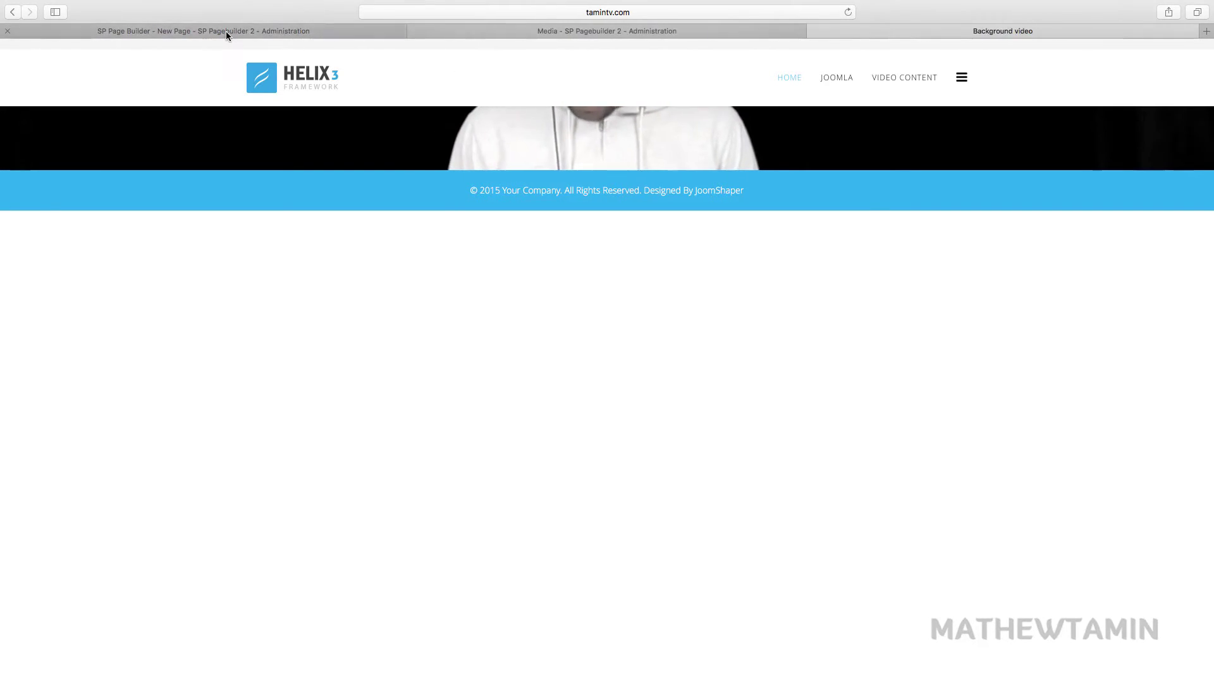
# Step: Increase the row's top padding to make the video area taller, apply and save it, and reload the preview
pyautogui.click(226, 32)
pyautogui.click(1181, 194)
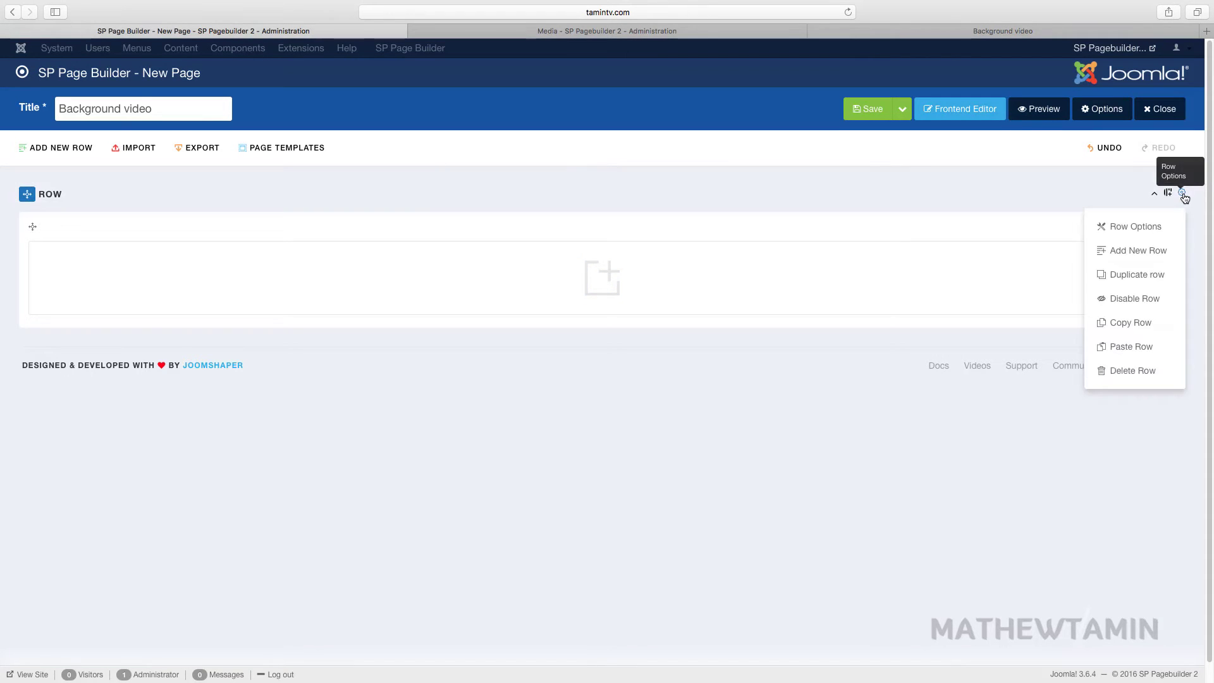
pyautogui.click(1147, 229)
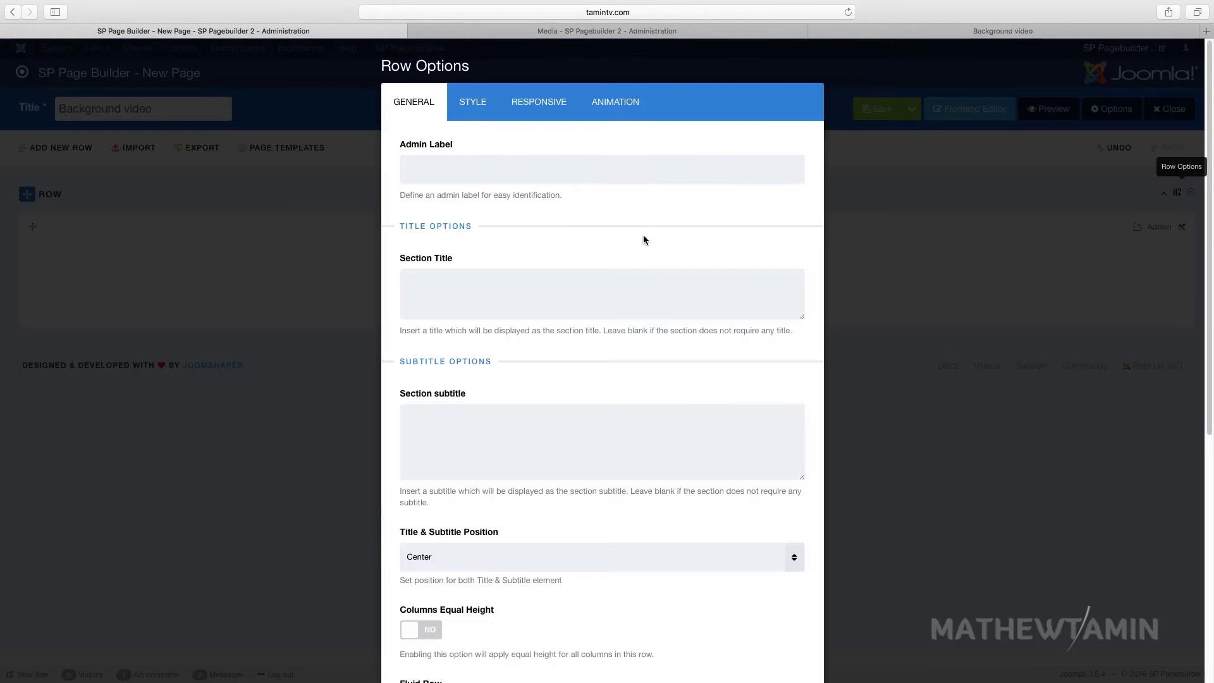
pyautogui.click(473, 102)
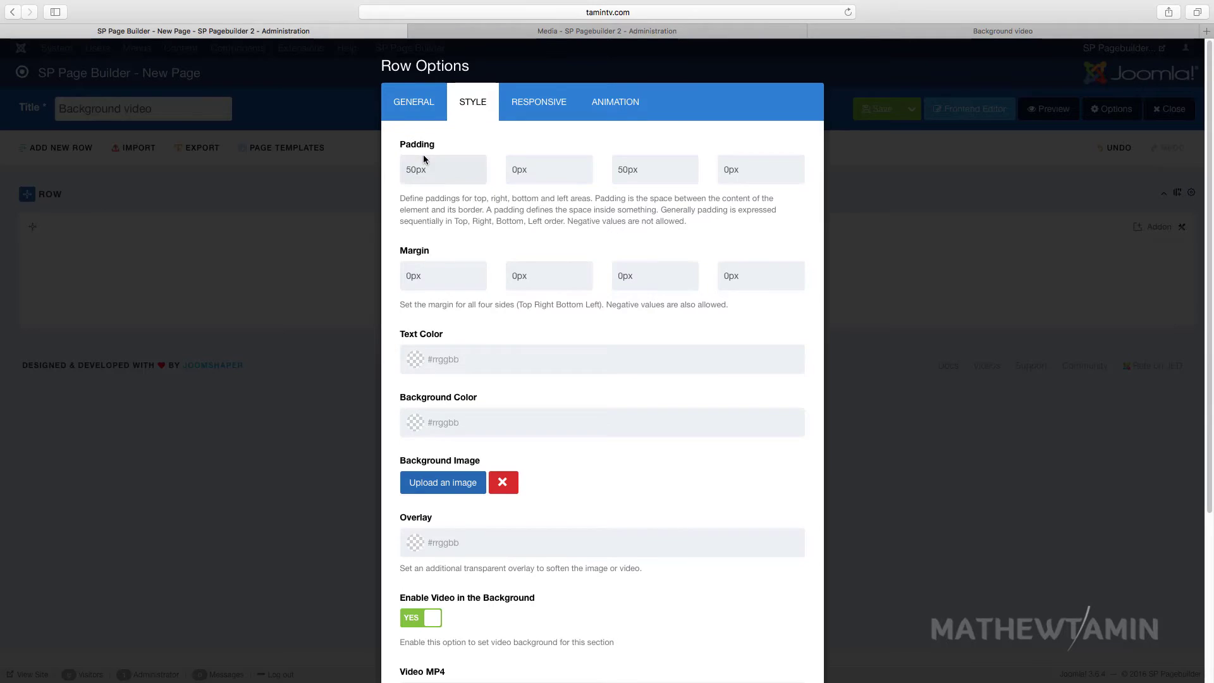
pyautogui.click(904, 32)
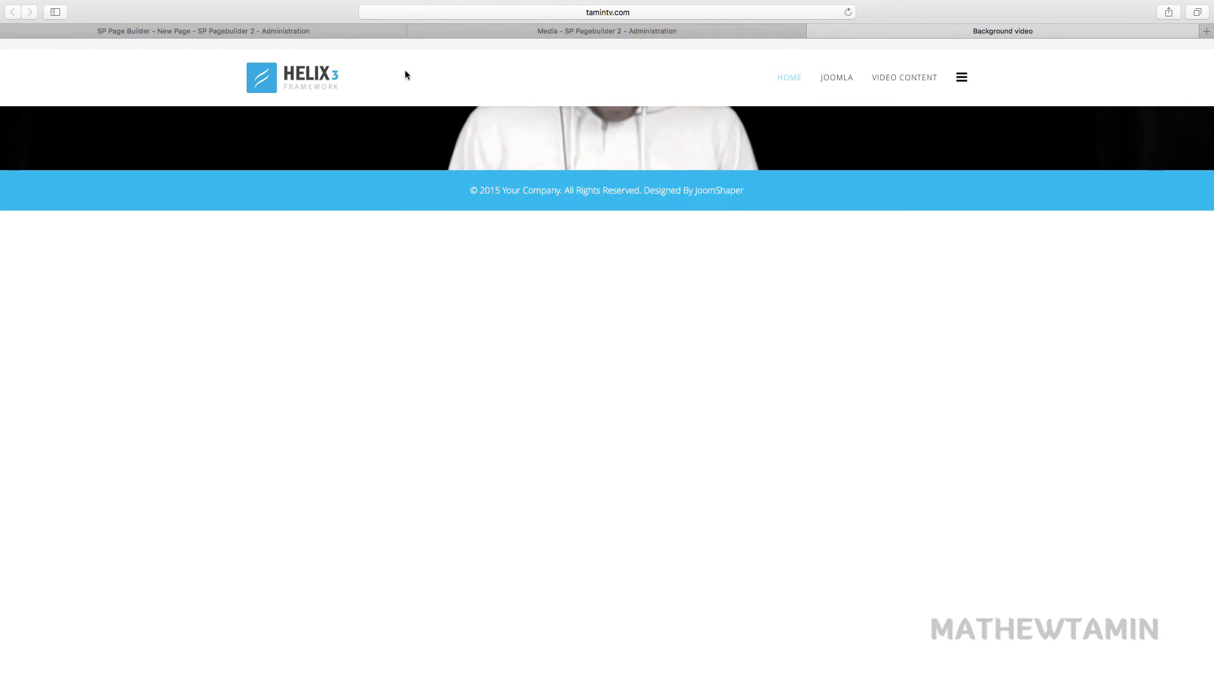
pyautogui.click(347, 31)
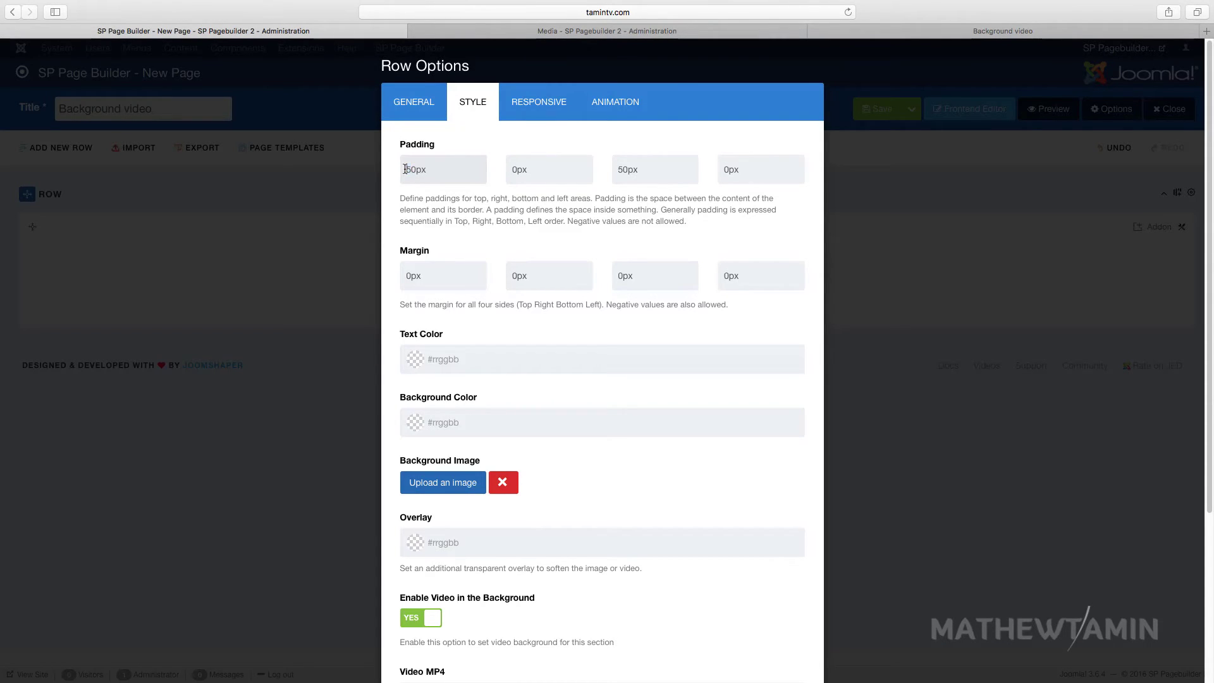
pyautogui.moveTo(409, 171); pyautogui.dragTo(402, 172)
pyautogui.scroll(-4, 567, 323)
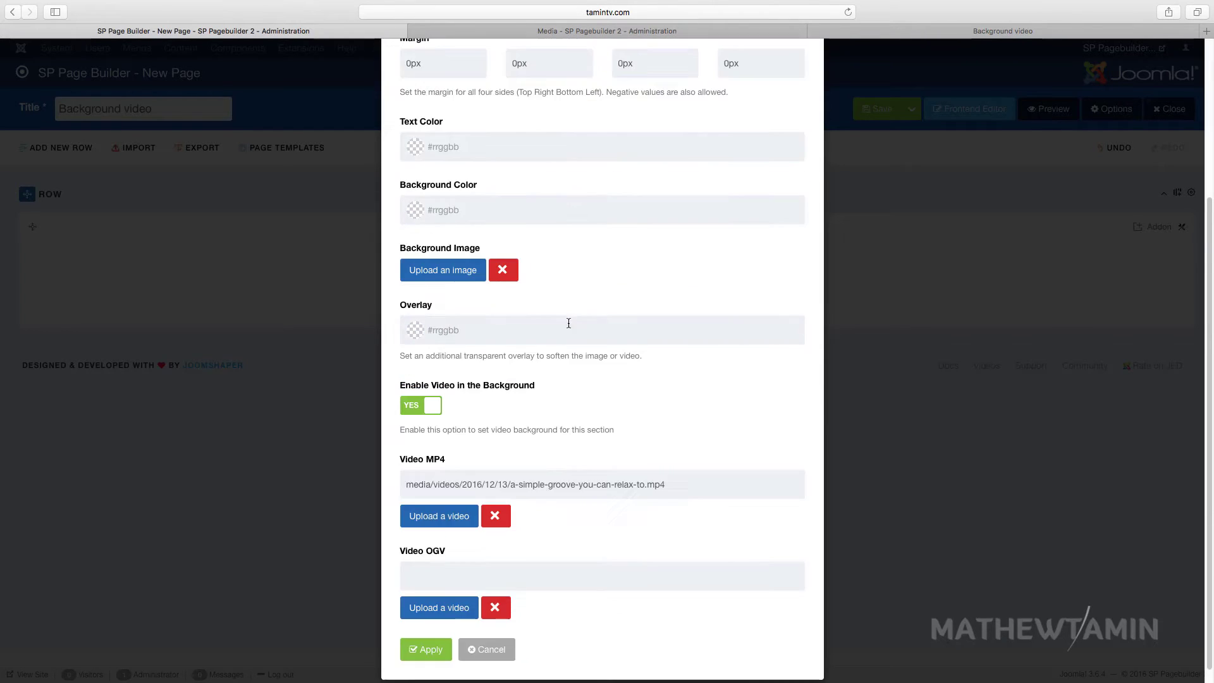
pyautogui.click(435, 636)
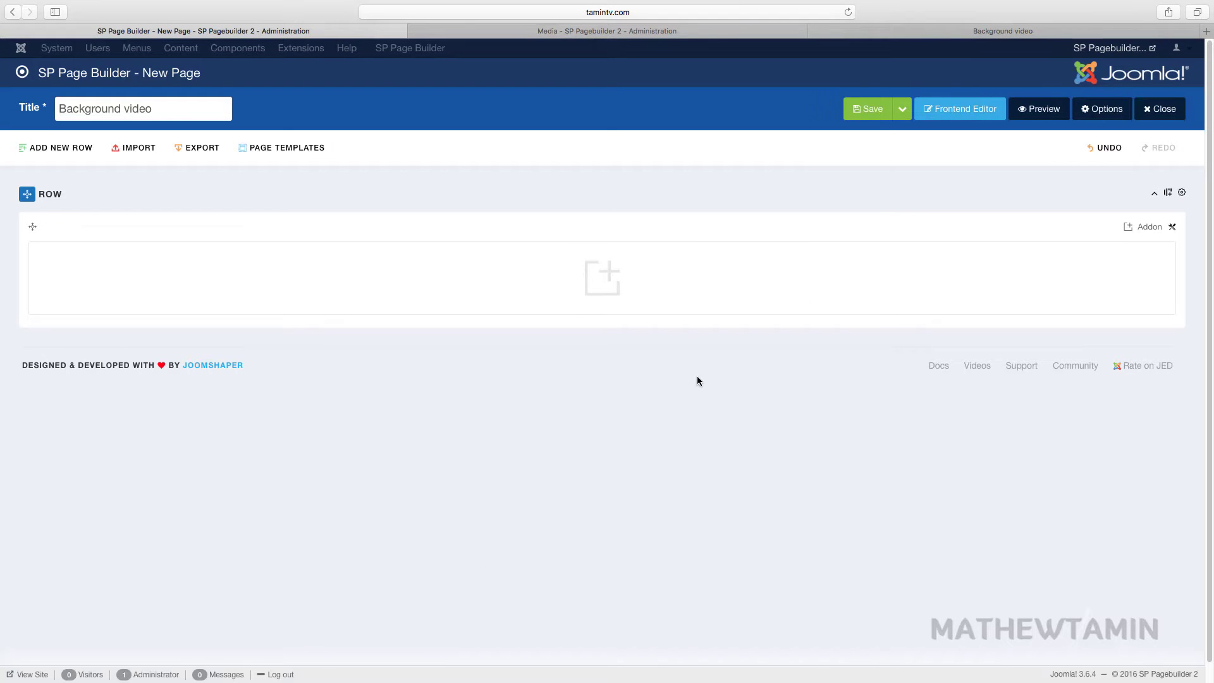
pyautogui.click(872, 119)
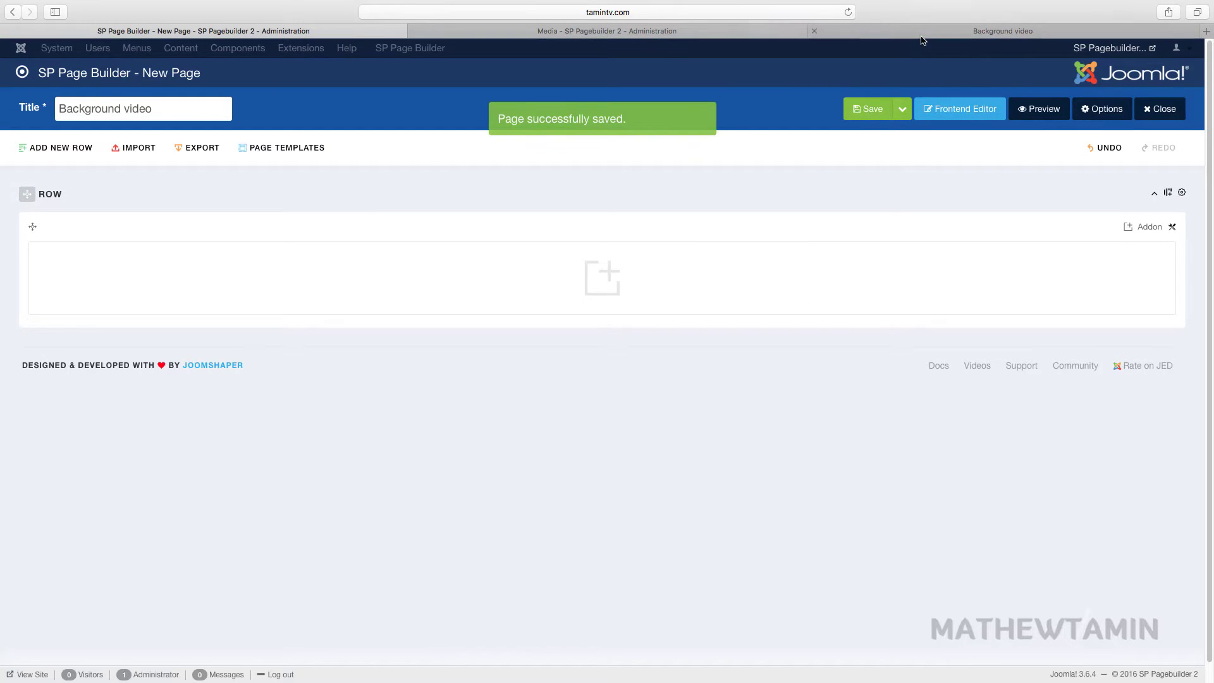
pyautogui.click(898, 30)
pyautogui.click(847, 12)
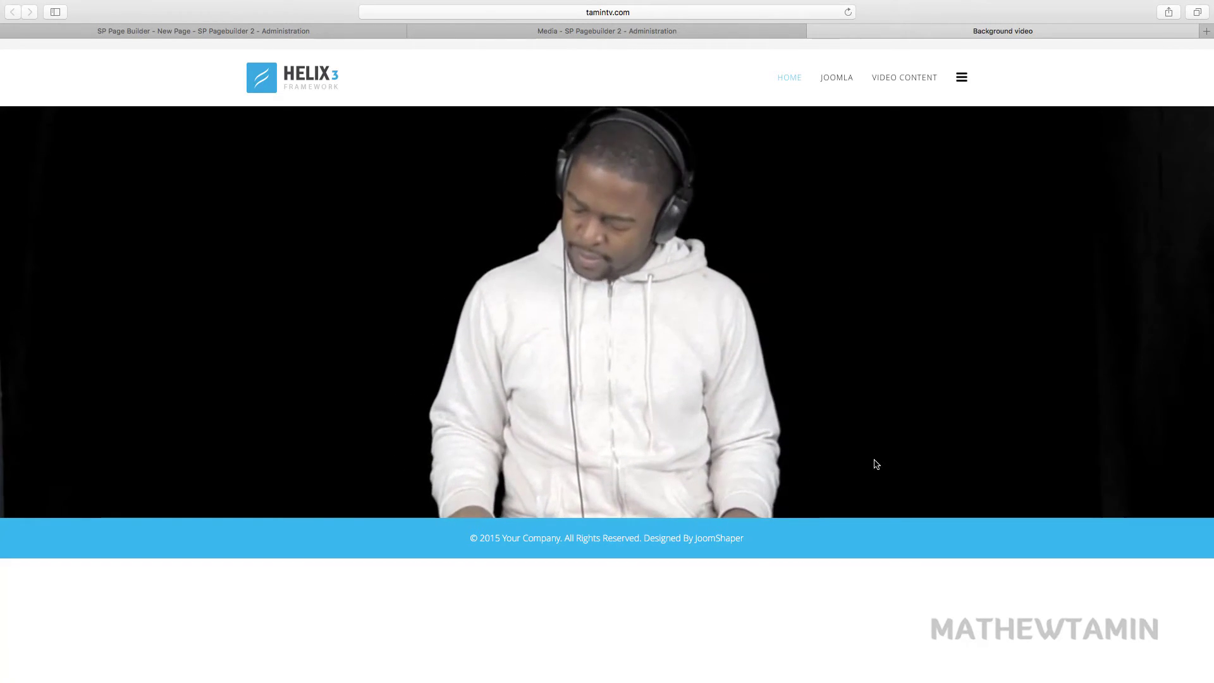
# Step: Raise the row's top padding further, apply and save the change, and check it in the reloaded preview
pyautogui.click(292, 29)
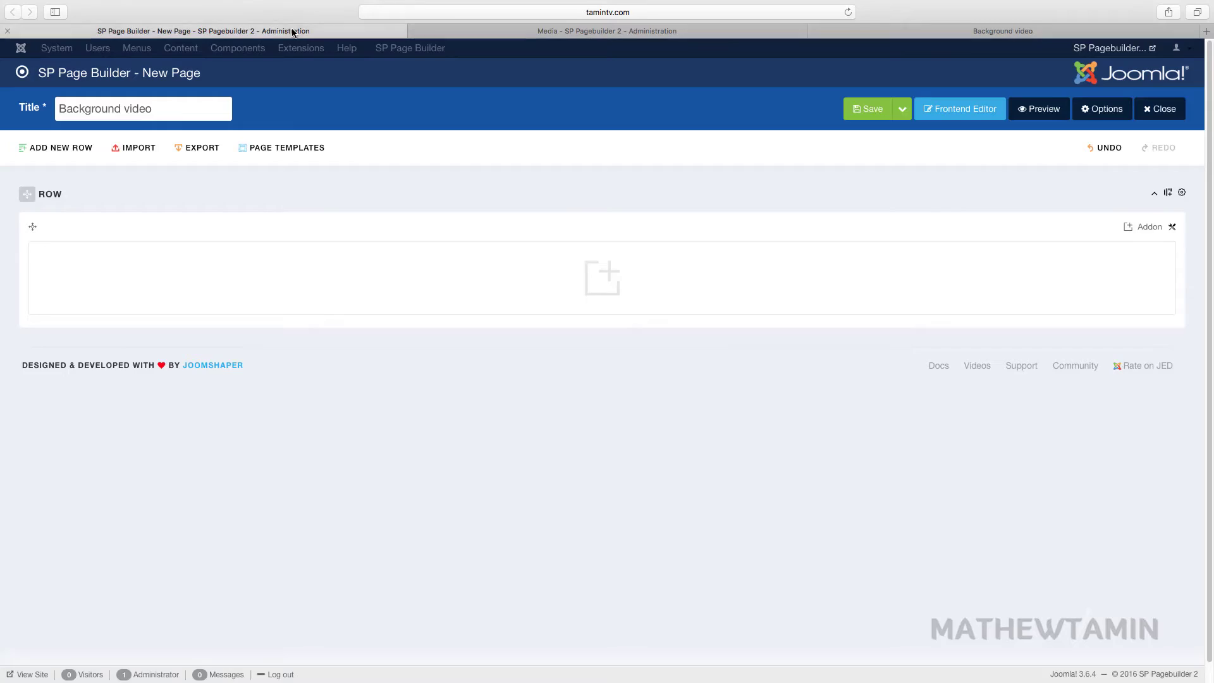
pyautogui.click(1181, 193)
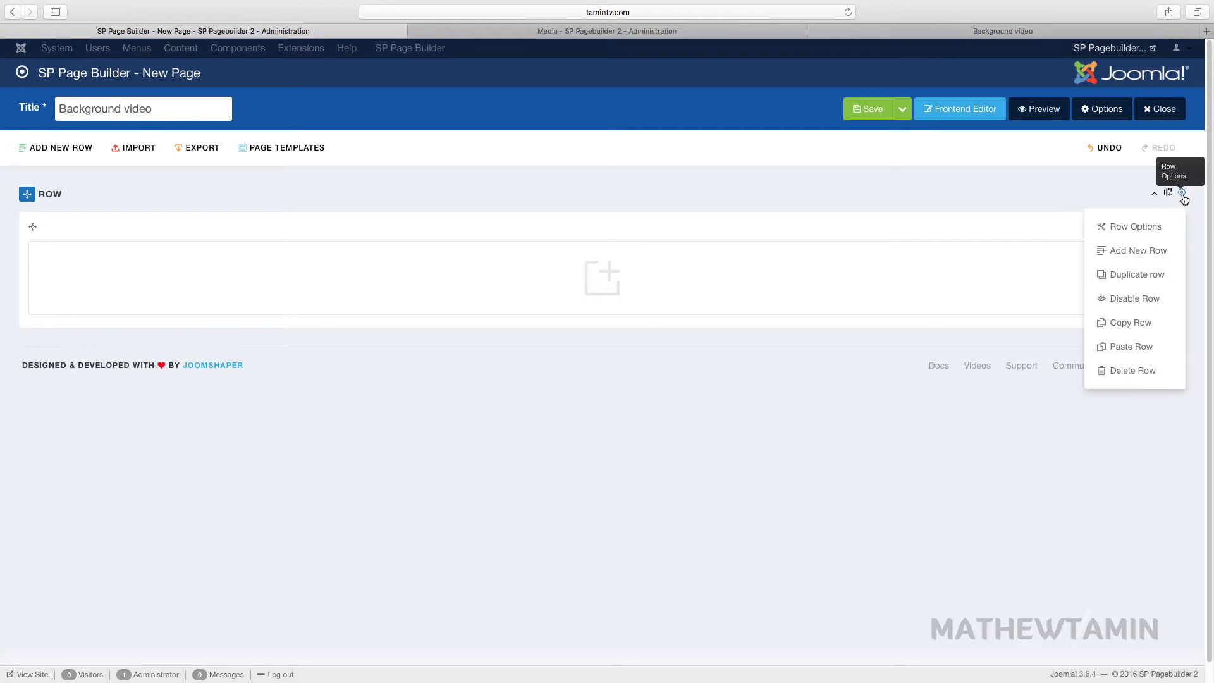
pyautogui.click(1159, 229)
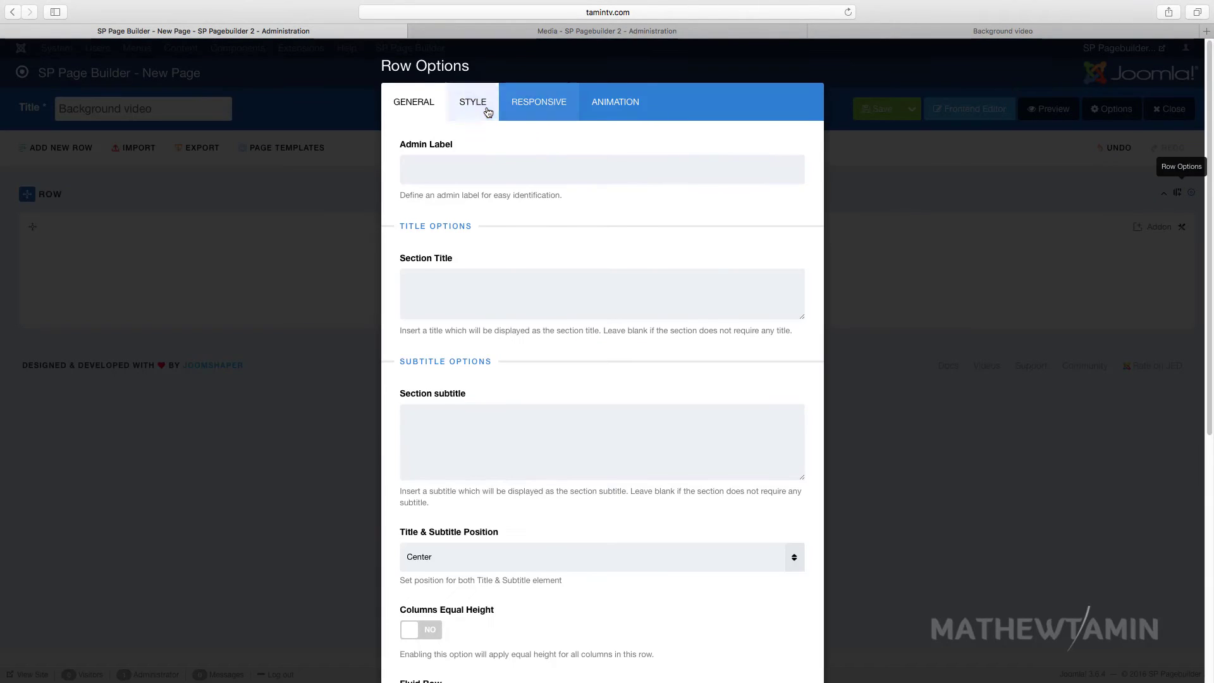
pyautogui.click(482, 109)
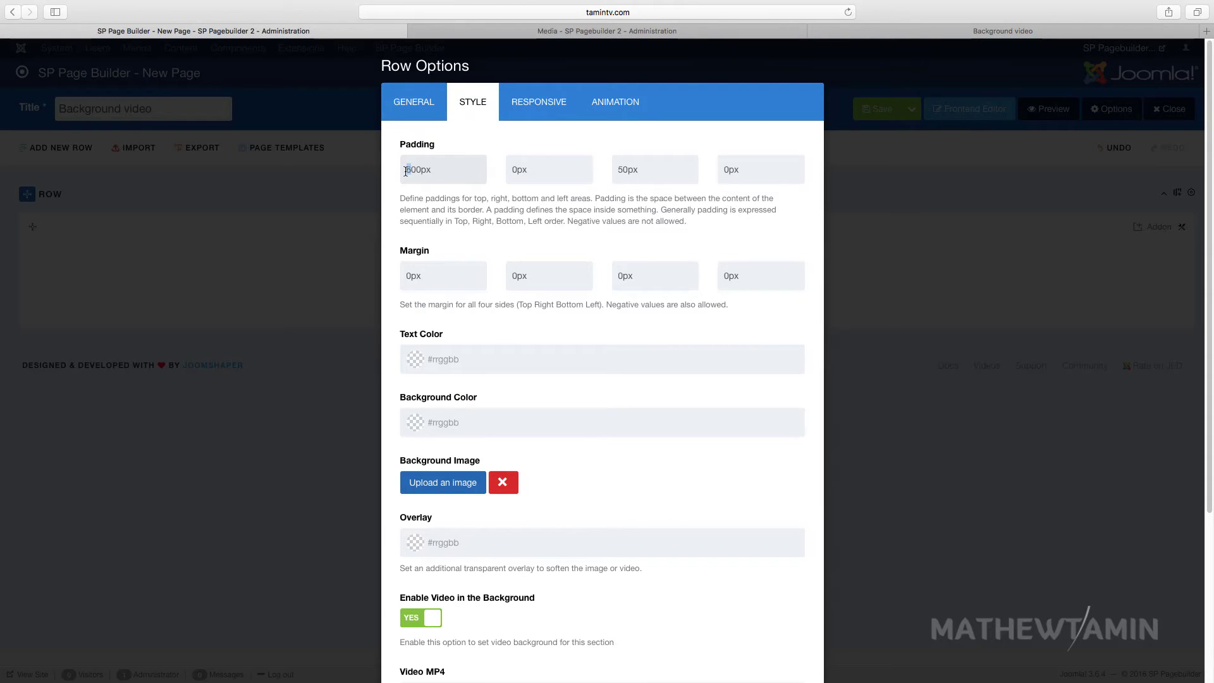
pyautogui.scroll(-5, 509, 427)
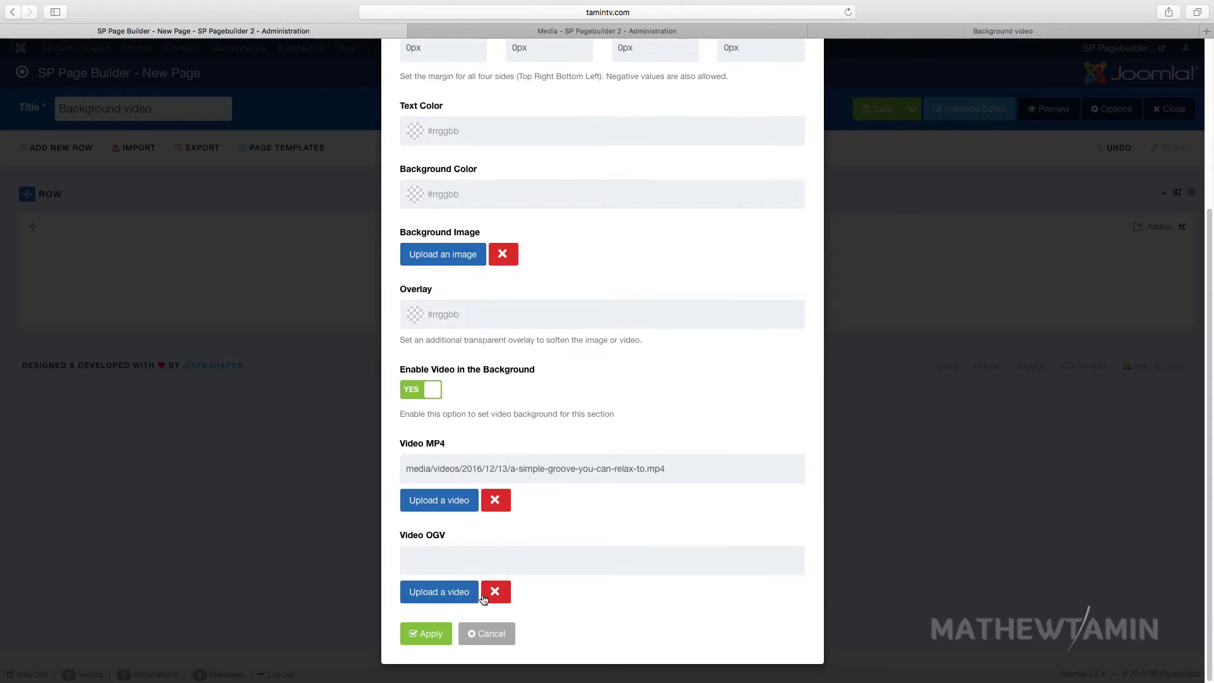
pyautogui.click(427, 632)
pyautogui.click(874, 112)
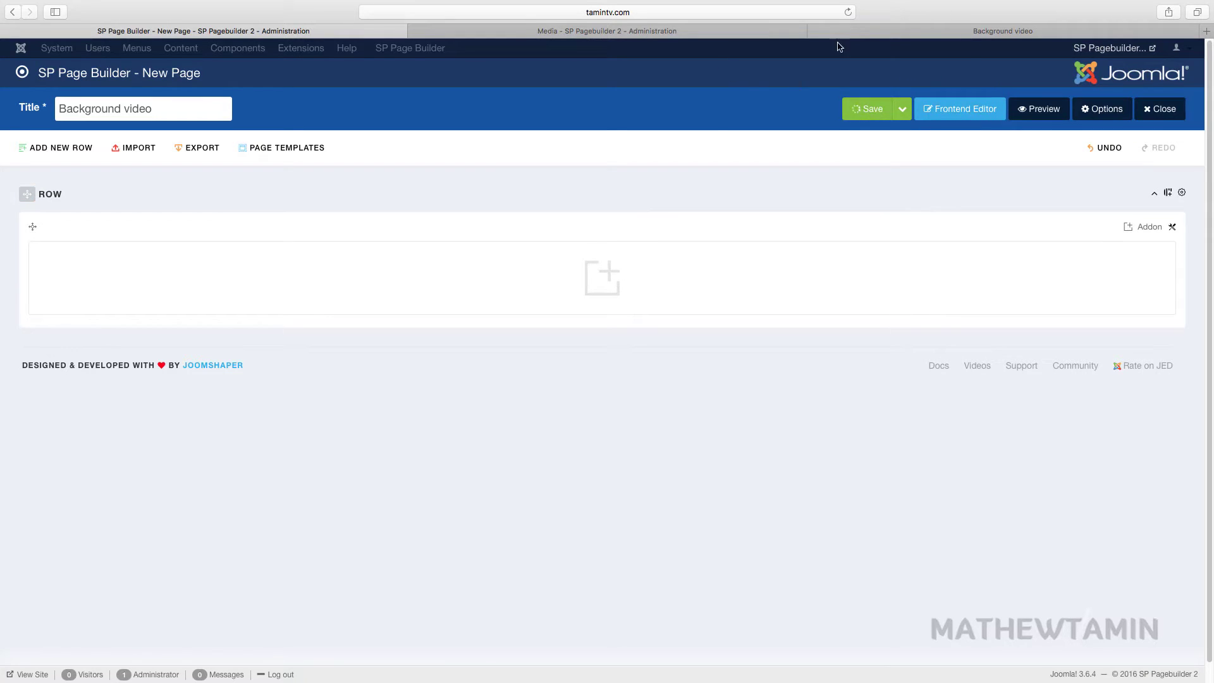
pyautogui.click(847, 30)
pyautogui.click(848, 12)
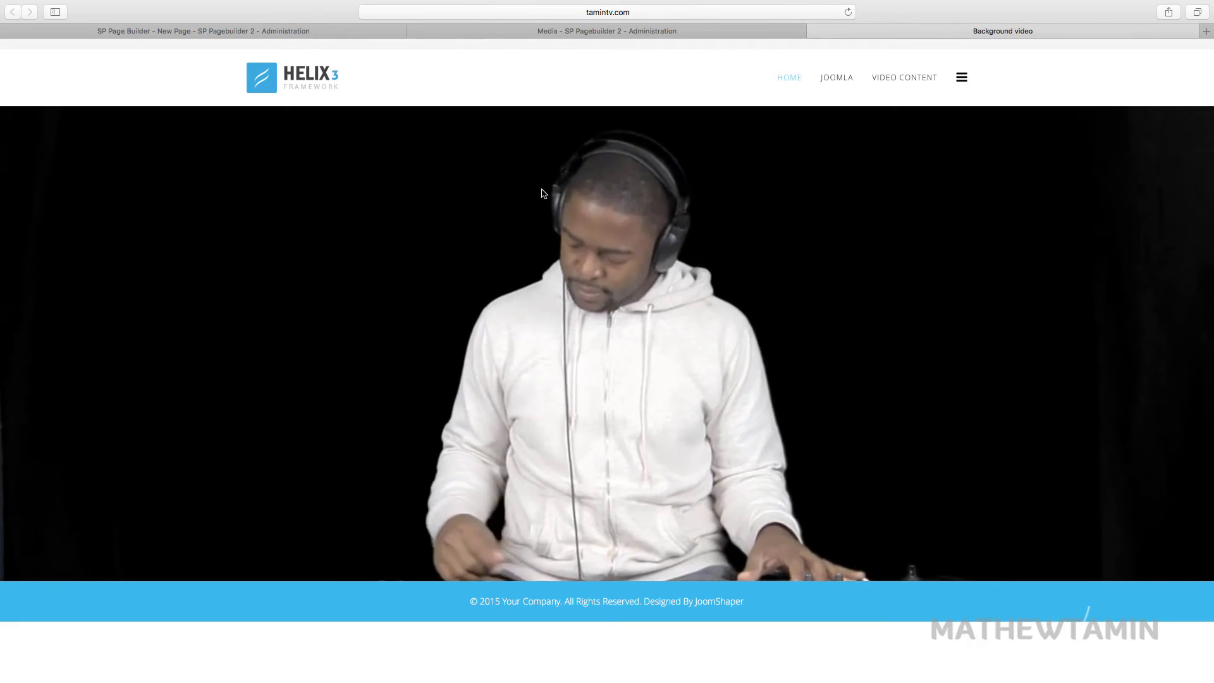
# Step: Set the row's top padding to 800px, apply and save it, and reload the page preview
pyautogui.click(339, 32)
pyautogui.click(1181, 192)
pyautogui.click(1132, 226)
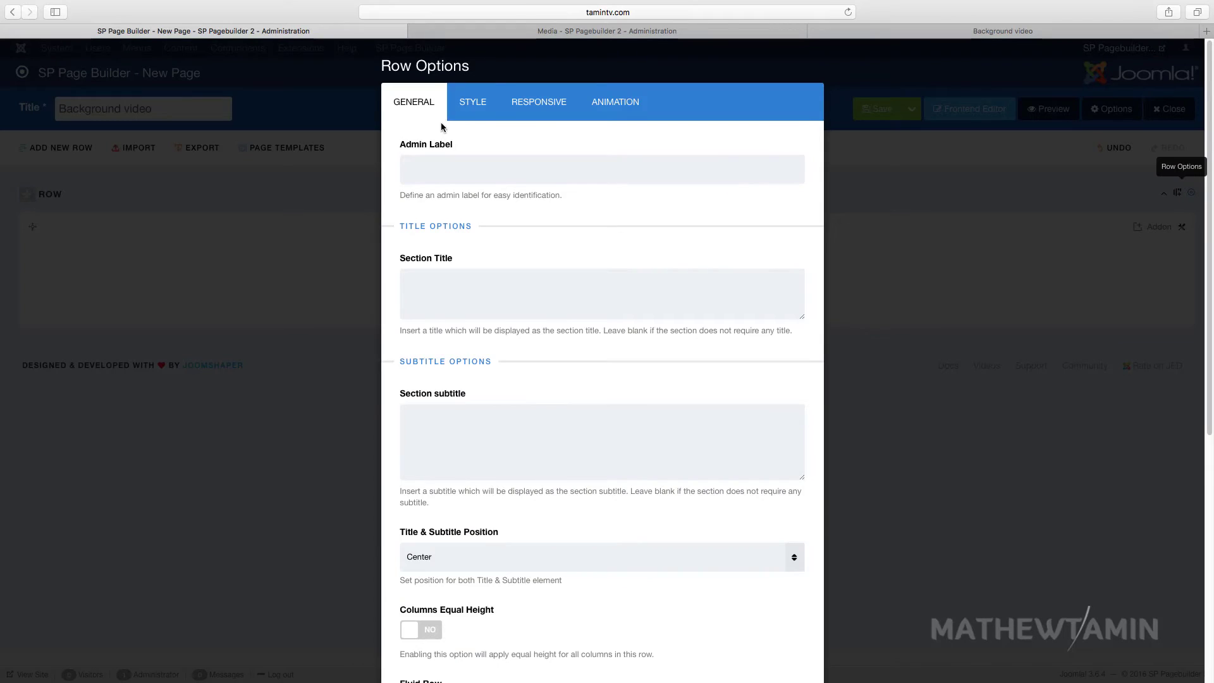
pyautogui.click(461, 106)
pyautogui.moveTo(411, 173); pyautogui.dragTo(392, 172)
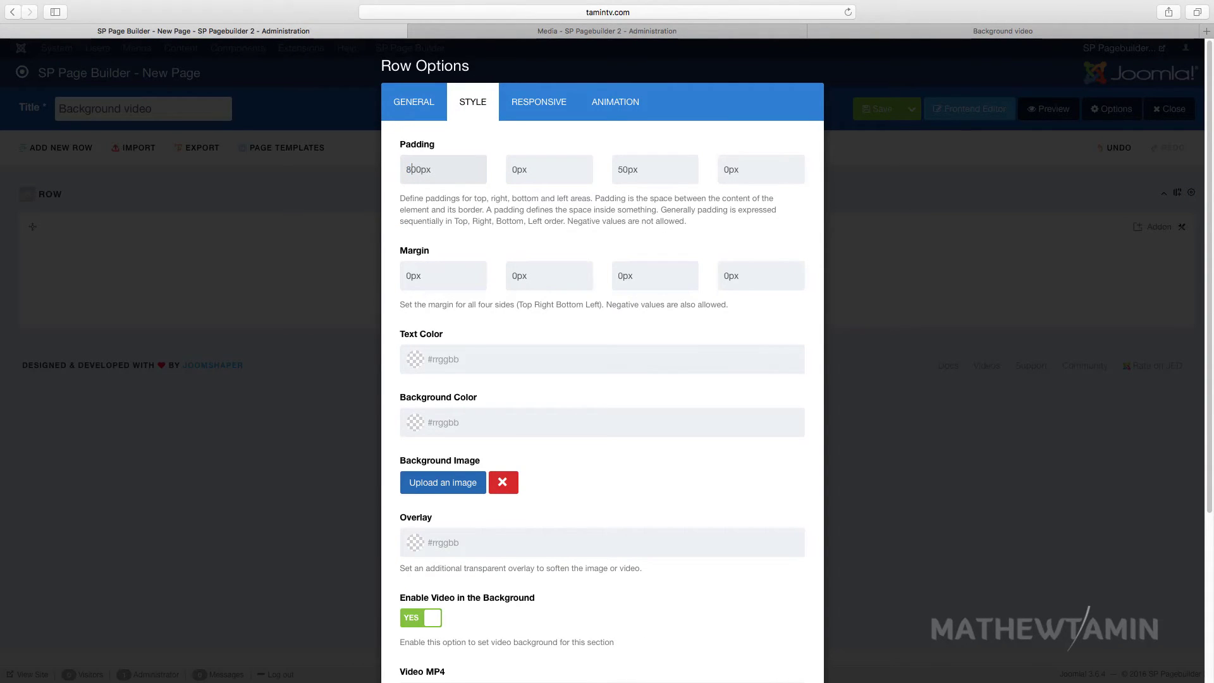
pyautogui.scroll(-4, 563, 513)
pyautogui.click(430, 630)
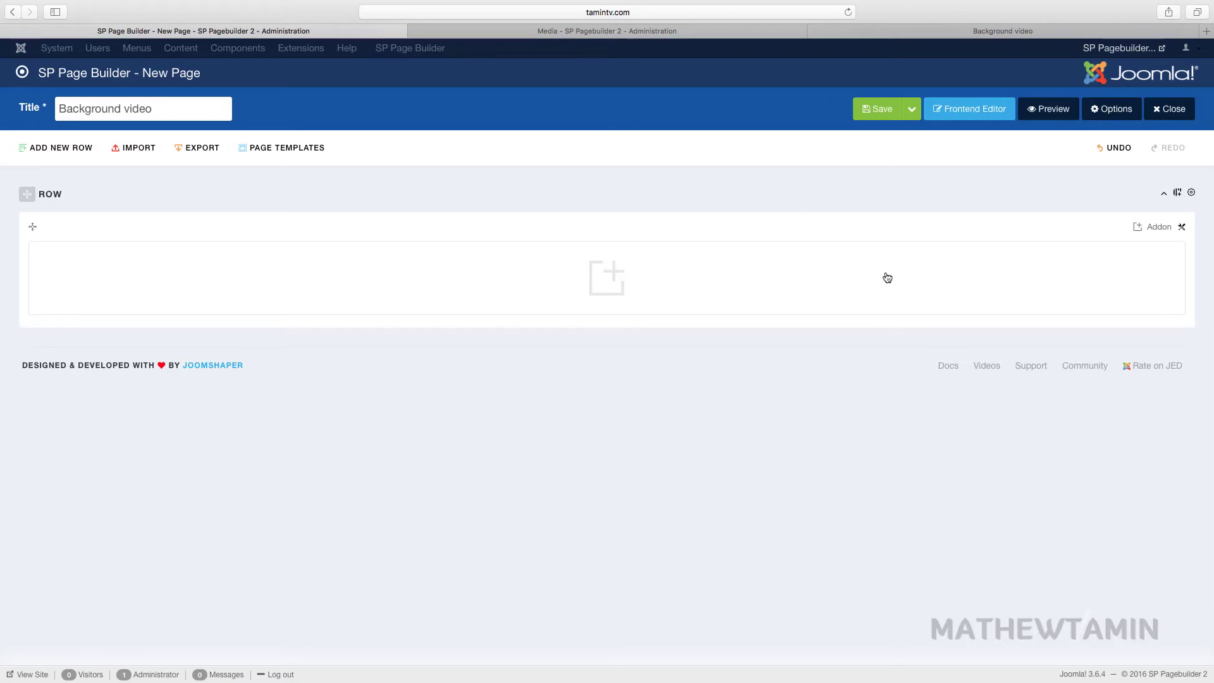
pyautogui.click(984, 32)
pyautogui.click(848, 12)
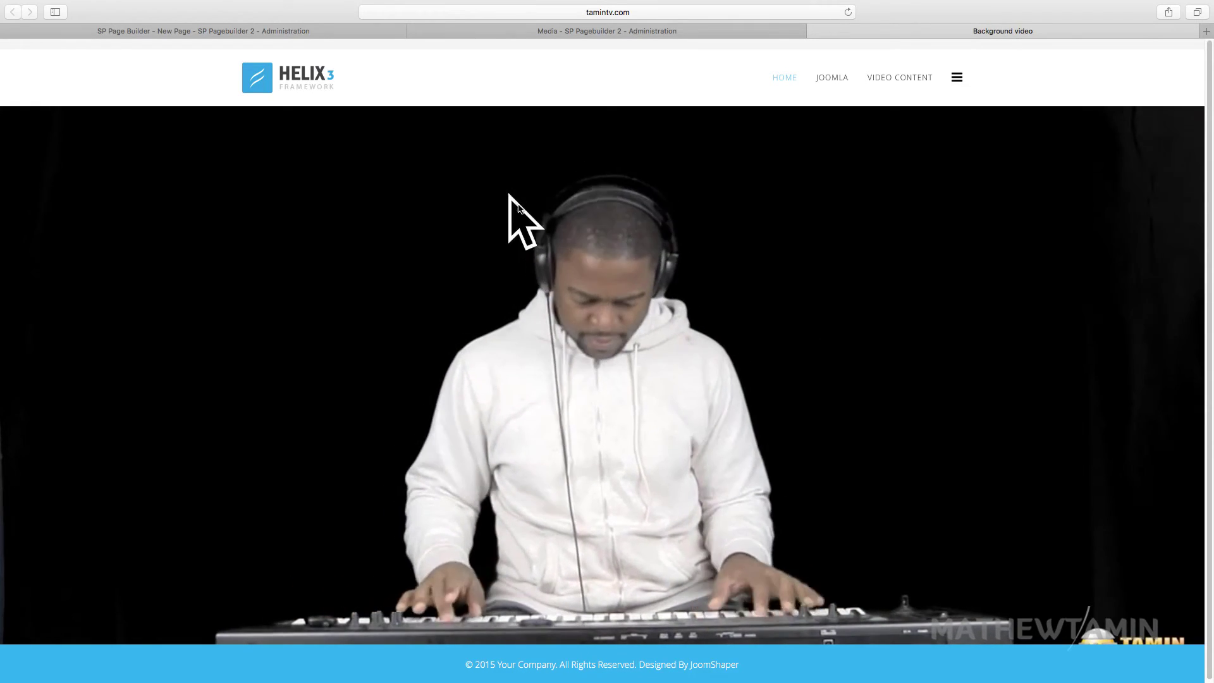
# Step: Add a Call to Action addon to the row with the title "Get My Latest Music Video Here"
pyautogui.click(355, 30)
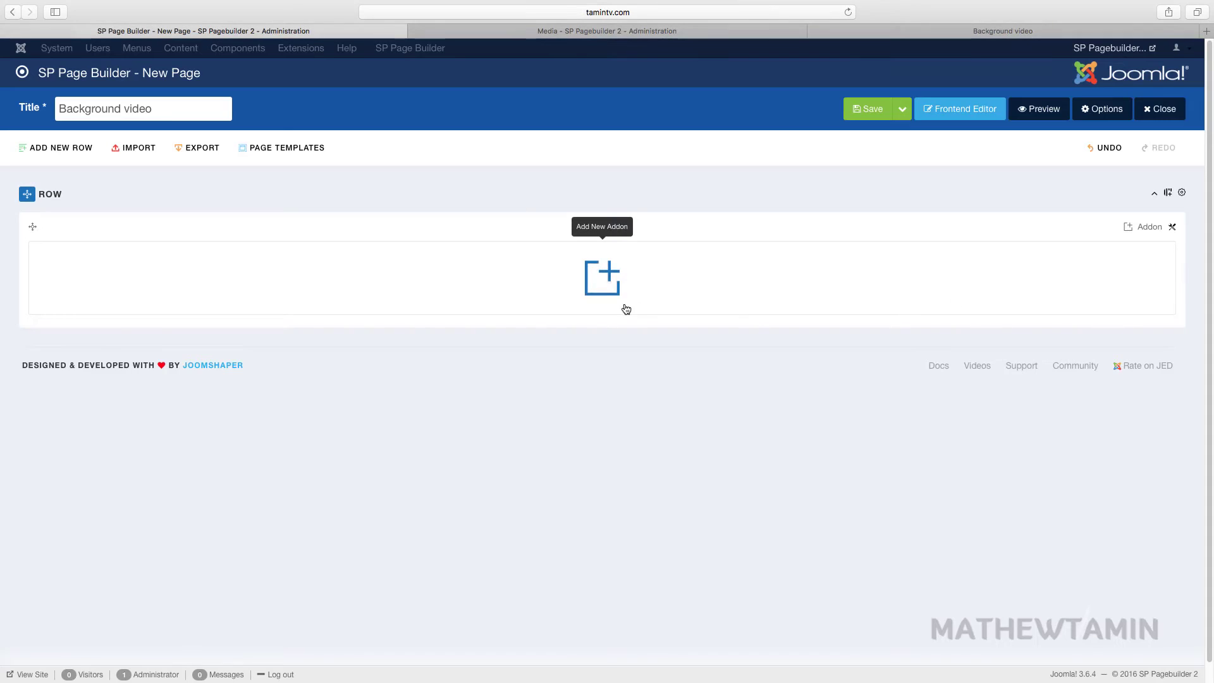
pyautogui.click(605, 275)
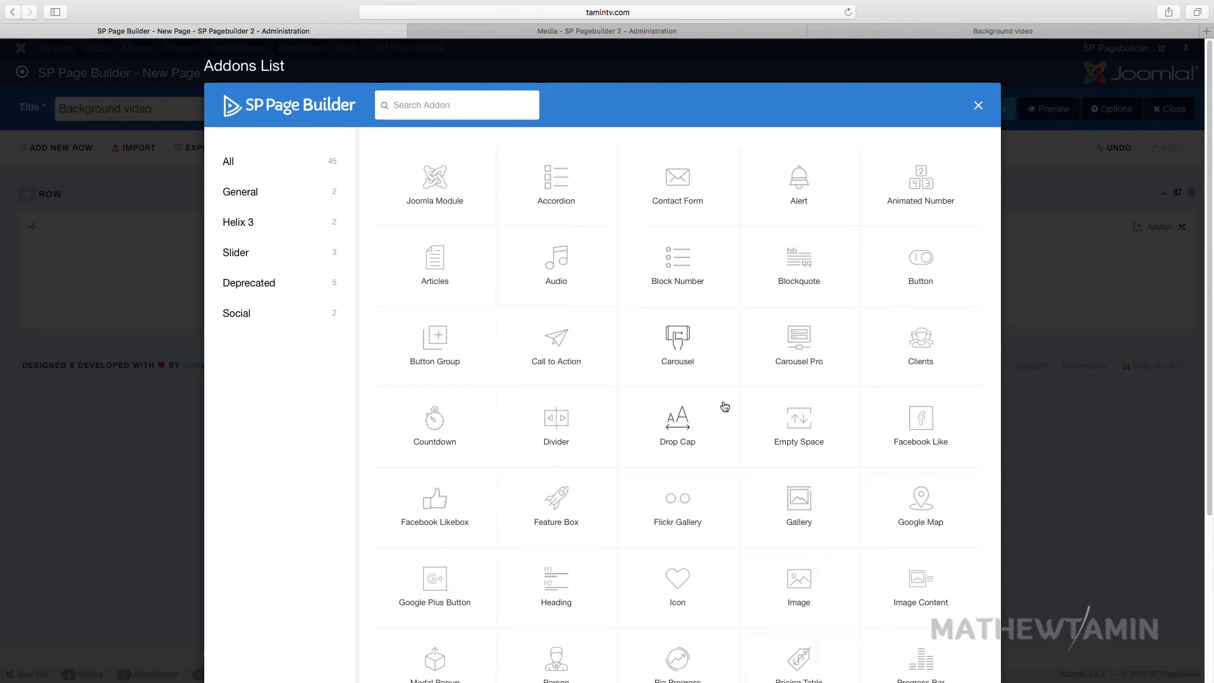
pyautogui.click(557, 344)
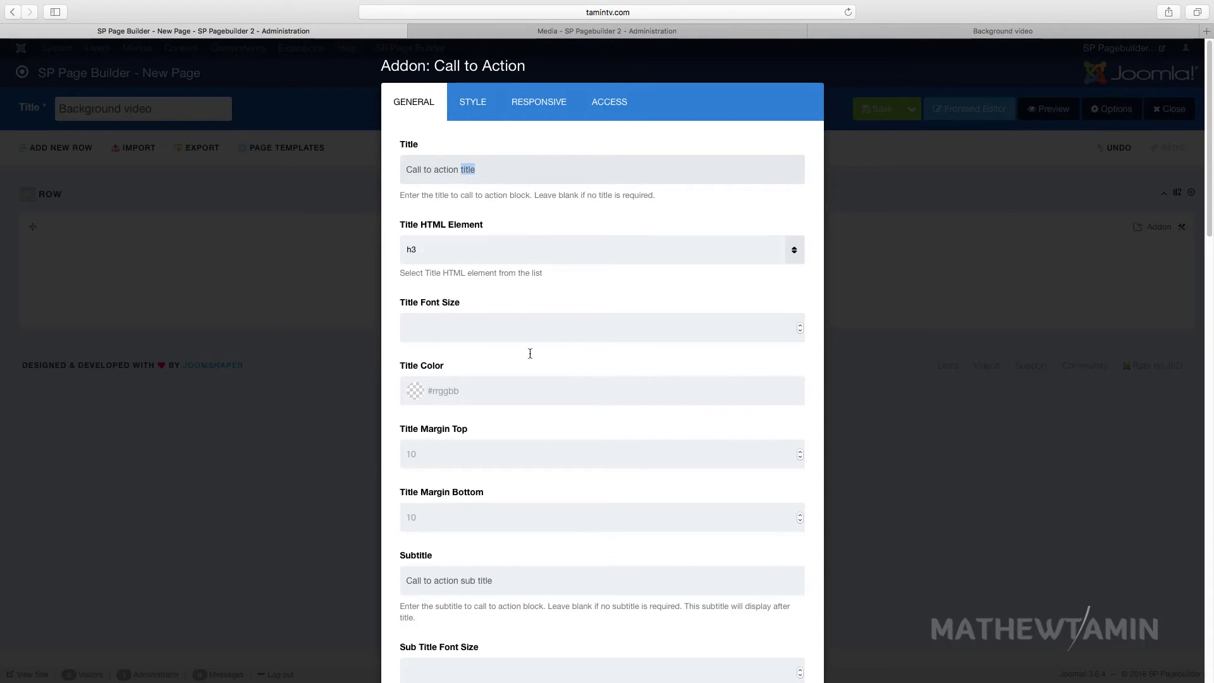
pyautogui.tripleClick(494, 171)
pyautogui.write('Get My Latest Music Video Here')
# Step: Set the Call to Action subtitle to "This is the best music you'll ever hear"
pyautogui.scroll(-5, 493, 325)
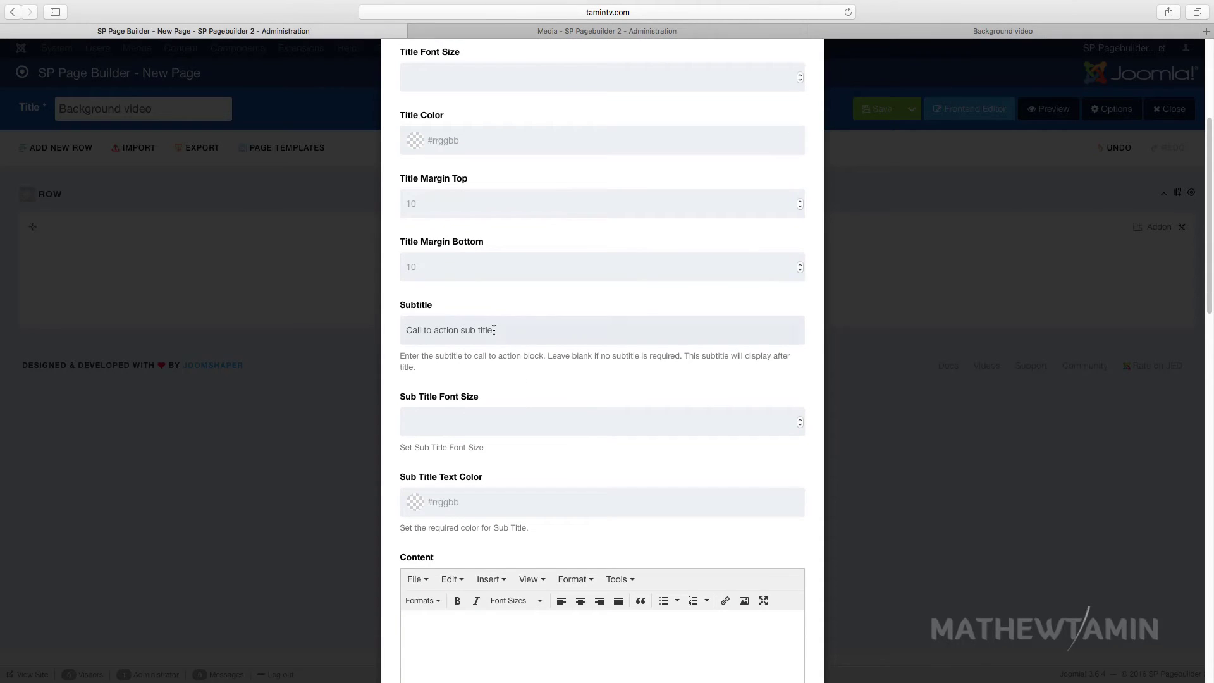
pyautogui.moveTo(501, 329); pyautogui.dragTo(406, 329)
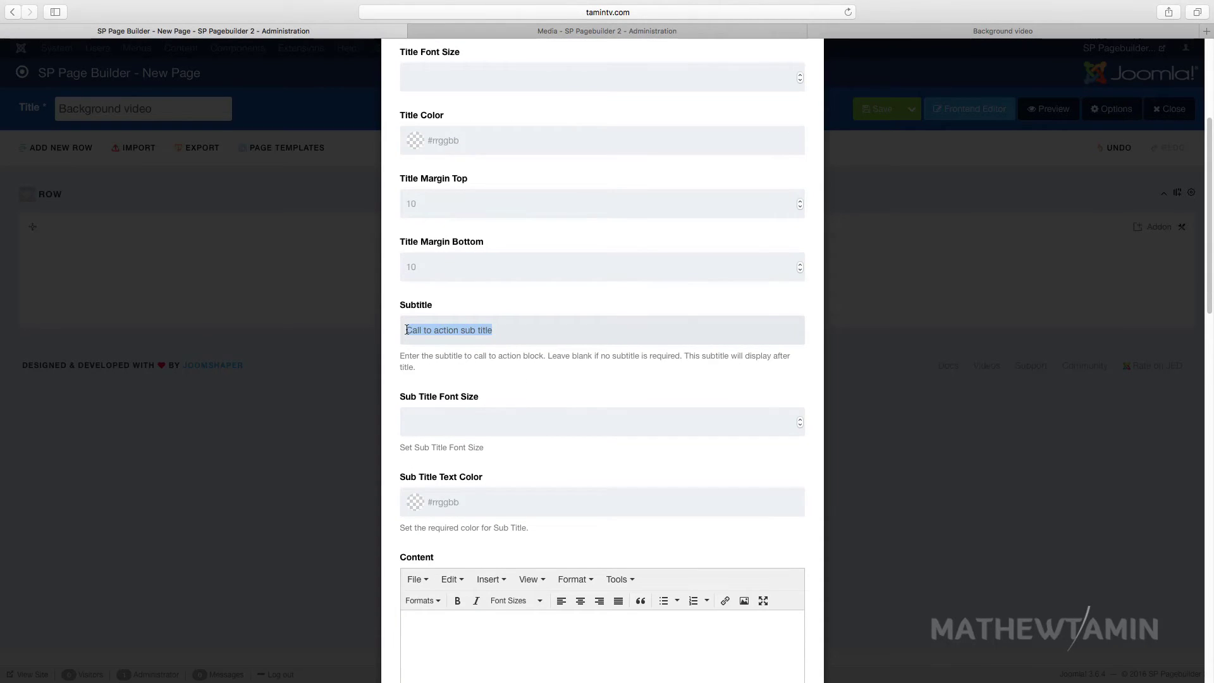
pyautogui.write("This is the best music you'll e")
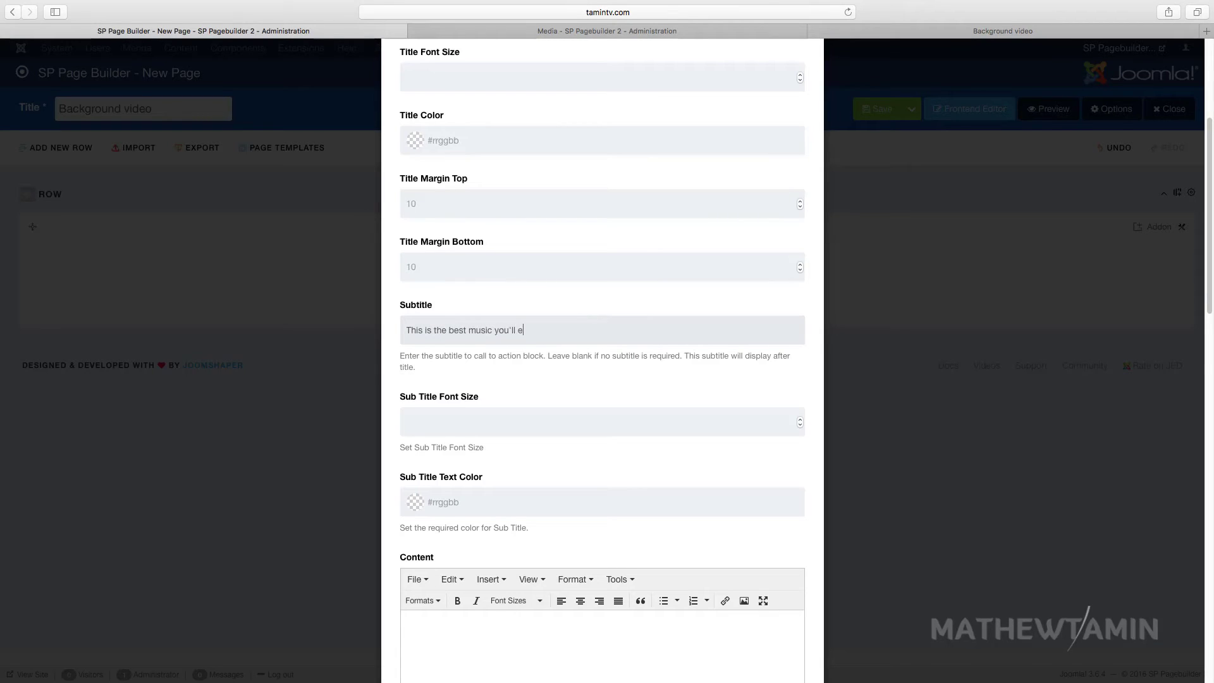
# Step: Set the Call to Action button text to "WATCH FULL VIDEO"
pyautogui.scroll(-4, 480, 343)
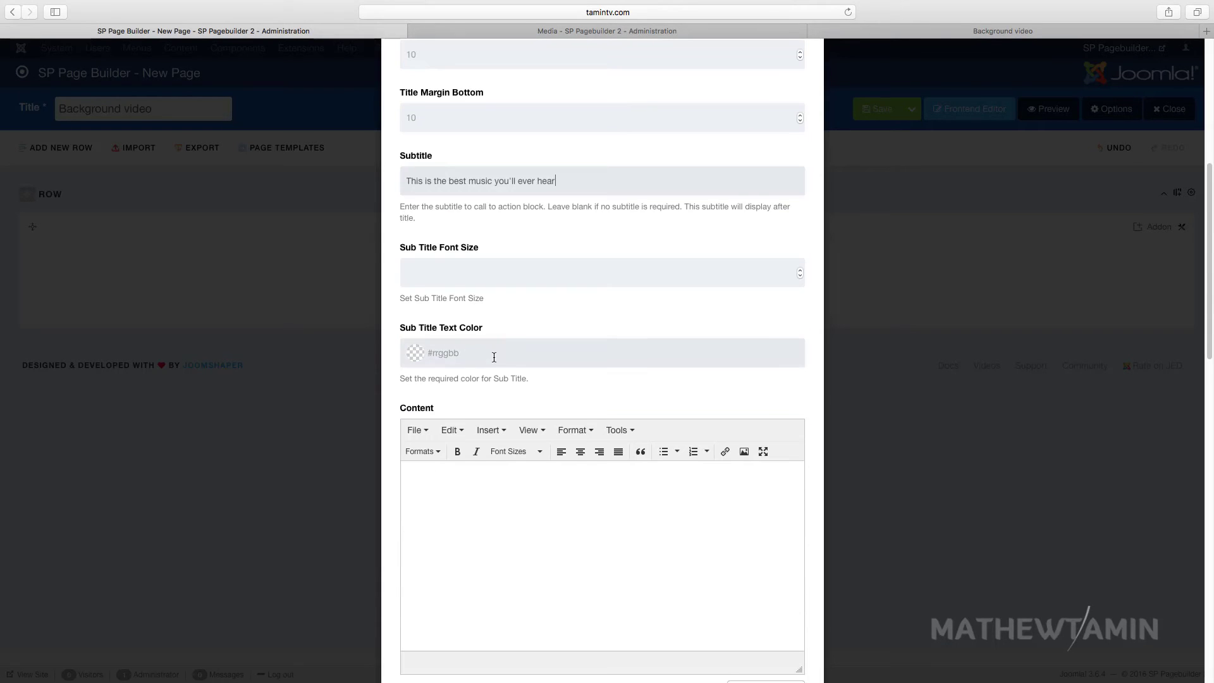
pyautogui.scroll(-11, 494, 358)
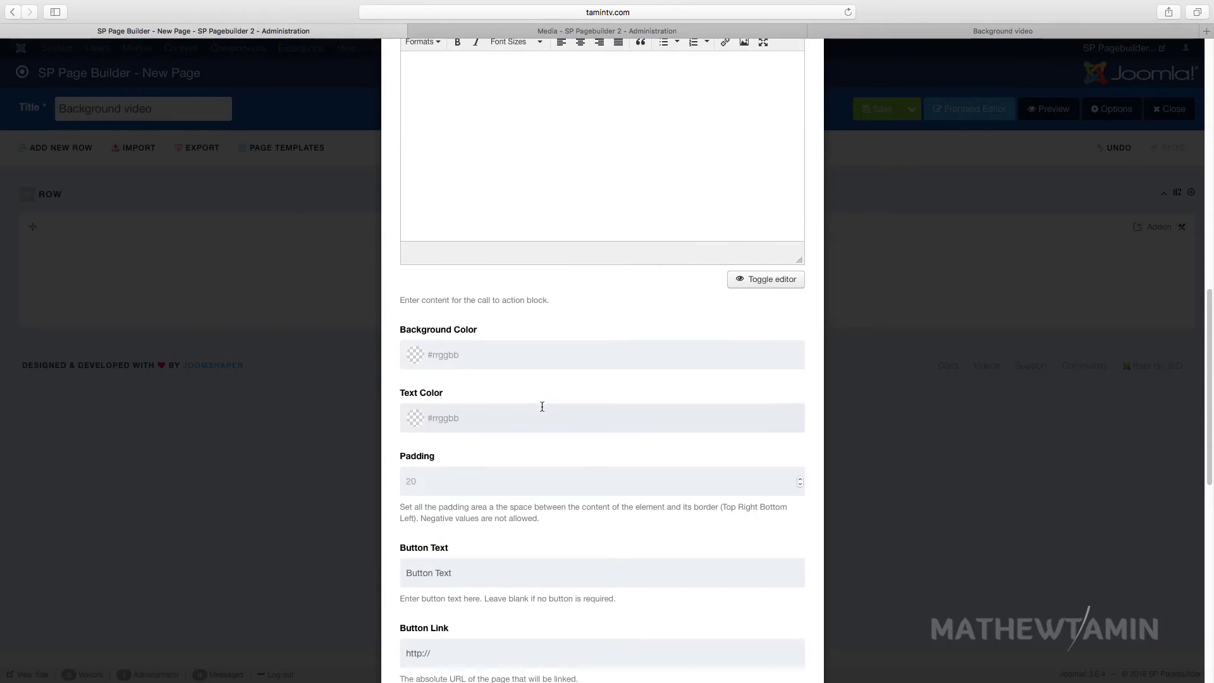
pyautogui.scroll(-3, 542, 407)
pyautogui.scroll(-6, 537, 385)
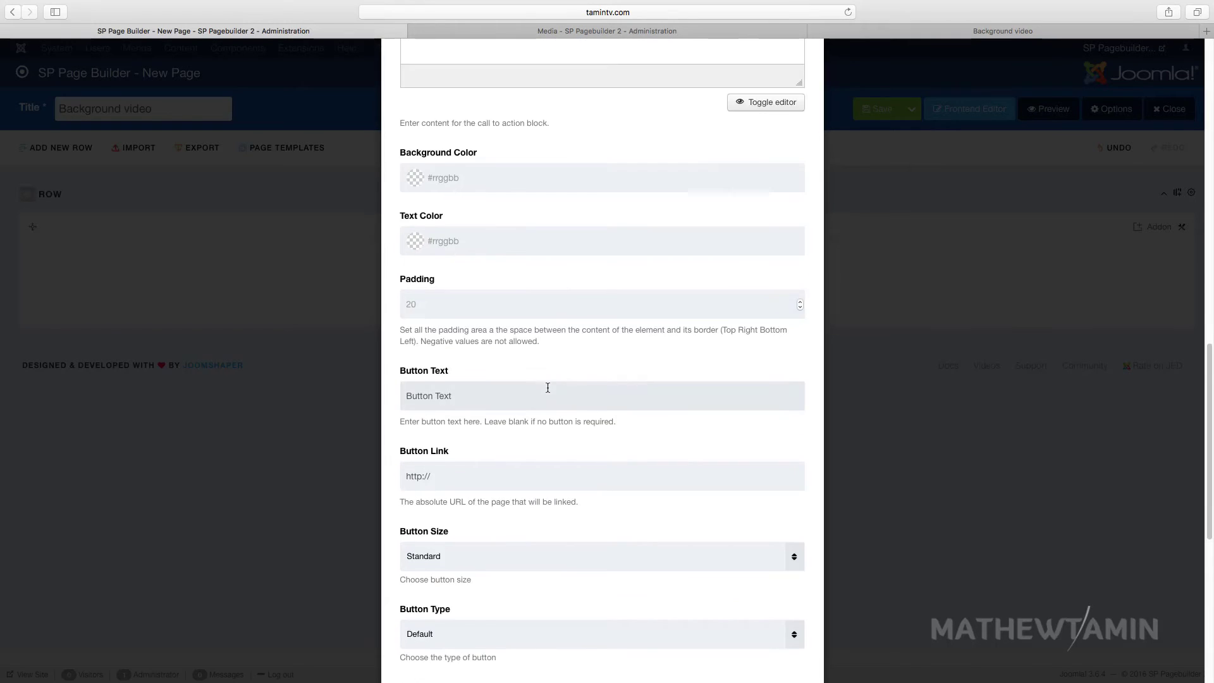
pyautogui.tripleClick(493, 299)
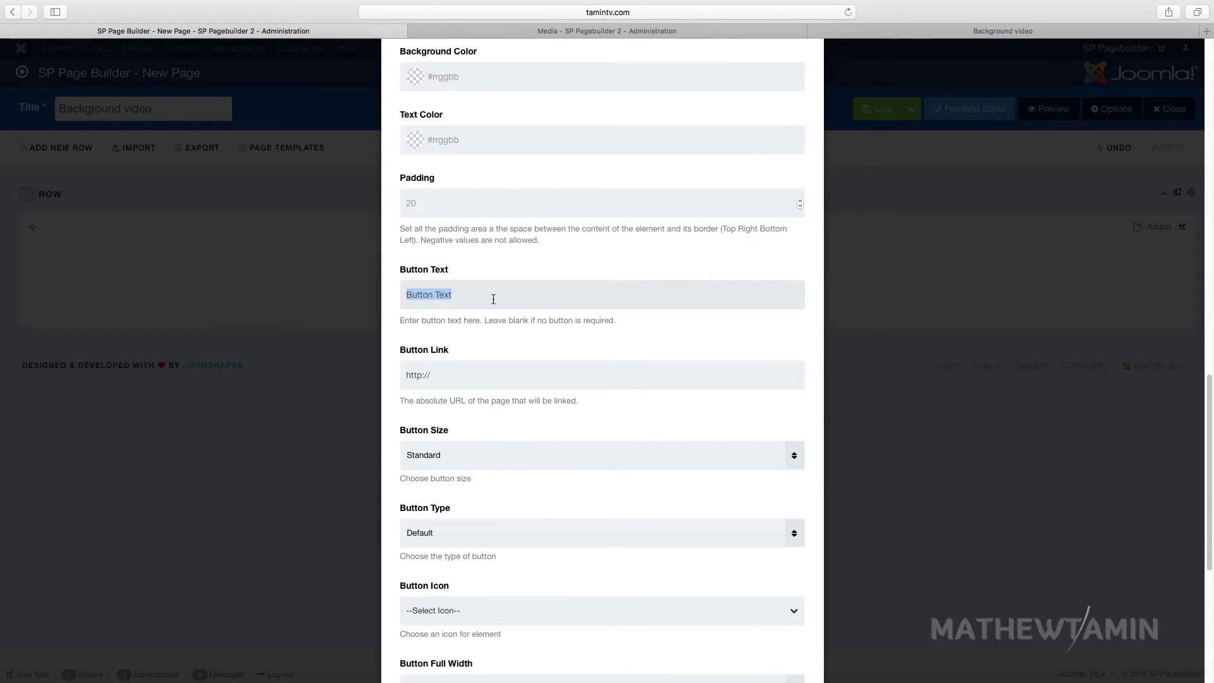
pyautogui.write('WATCH FULL VIDEO')
# Step: Set the Call to Action button's size to Large
pyautogui.scroll(-3, 479, 302)
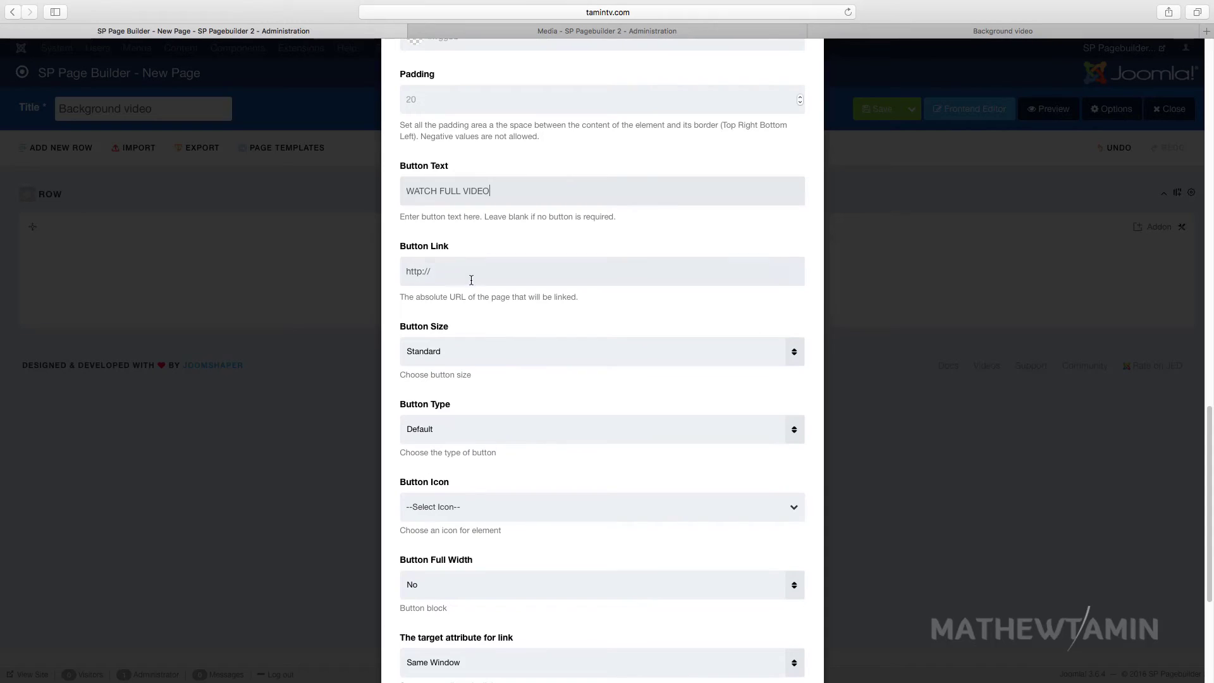
pyautogui.click(465, 270)
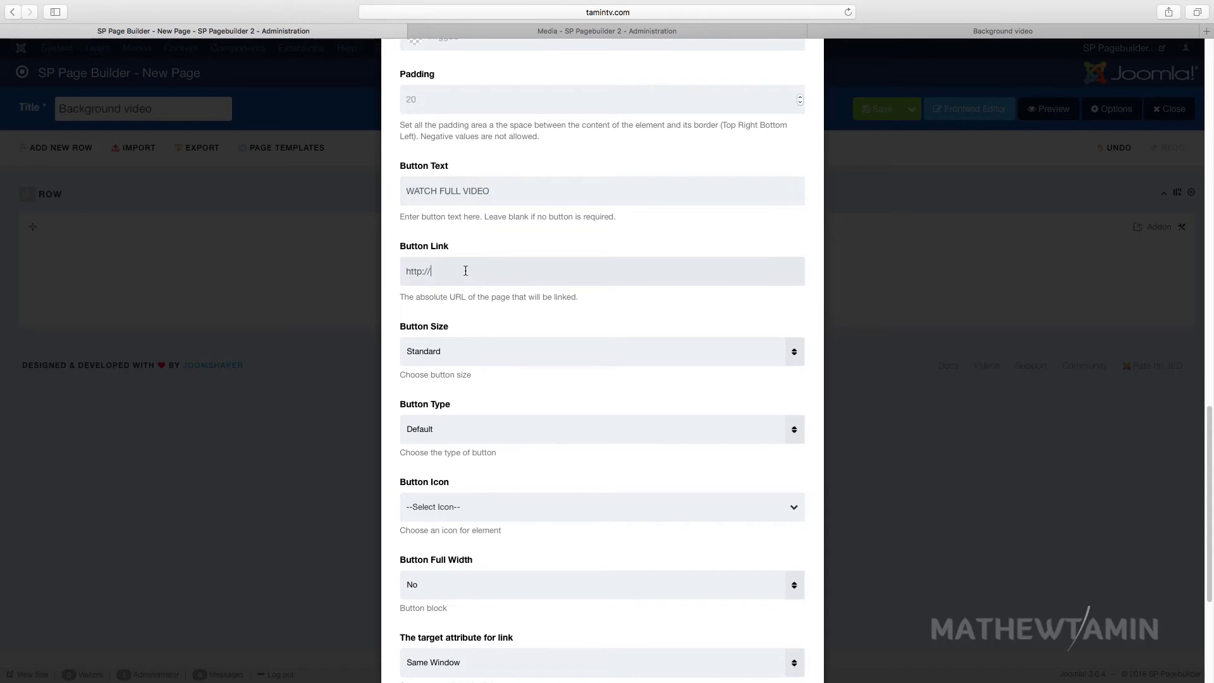
pyautogui.click(489, 356)
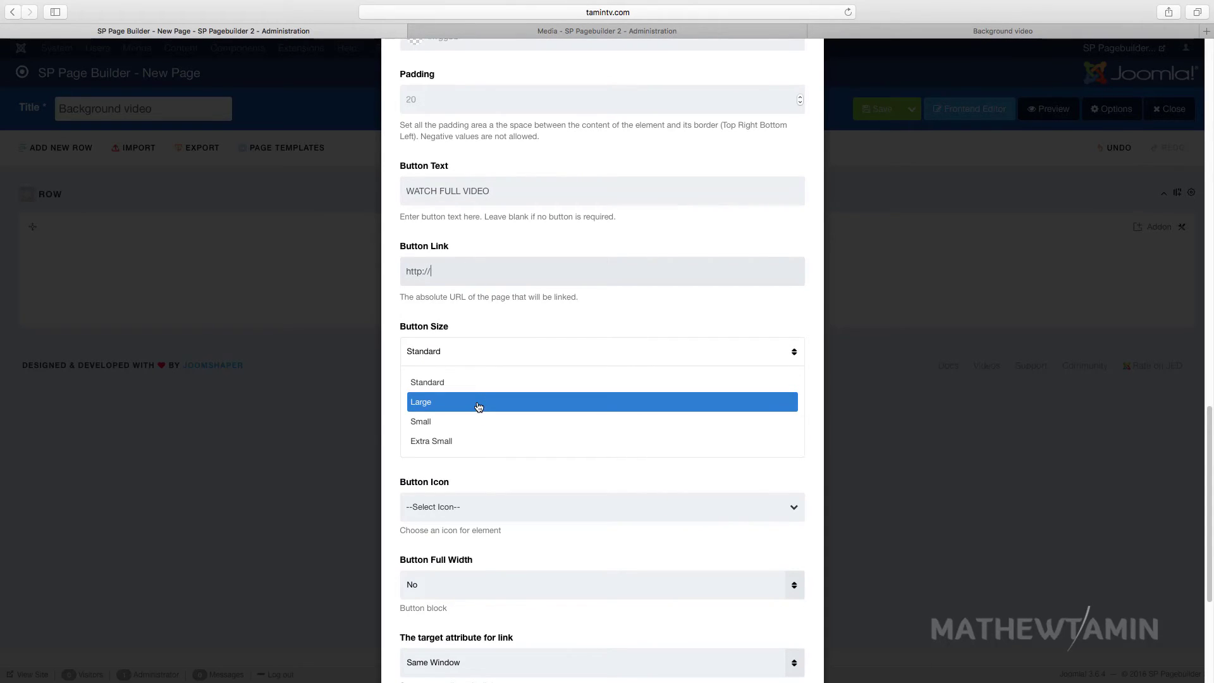
pyautogui.click(481, 403)
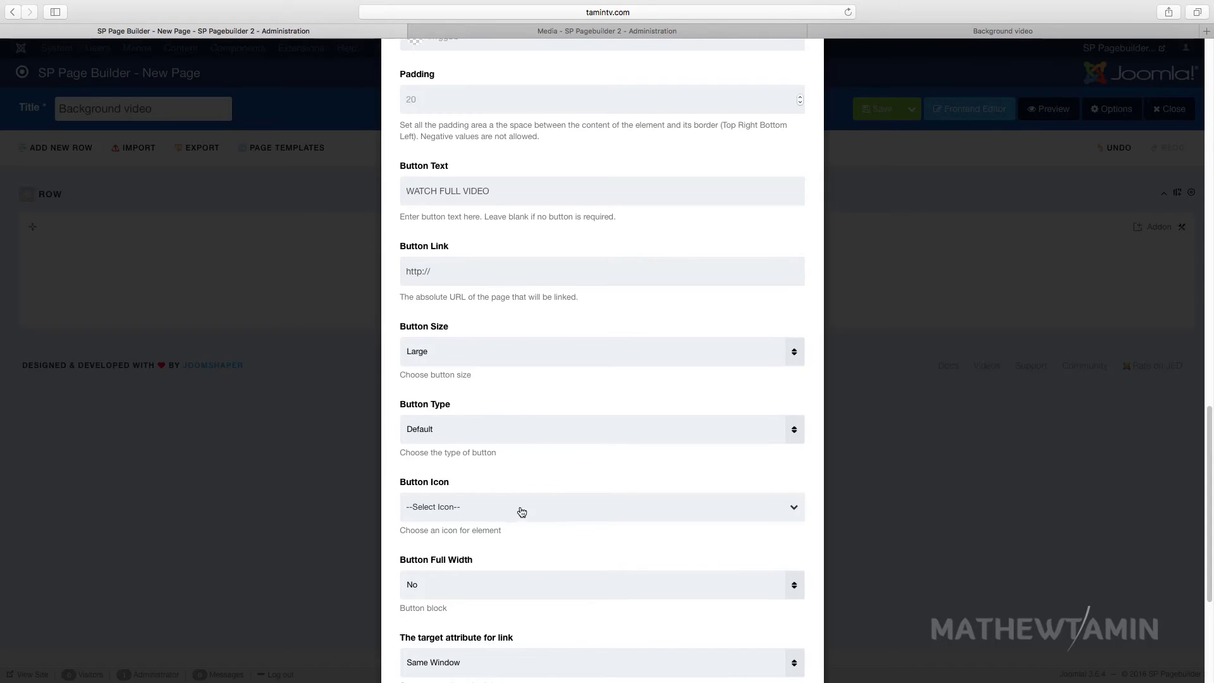
# Step: Give the Call to Action button the play icon, searching the icon list for "pla"
pyautogui.scroll(-1, 522, 510)
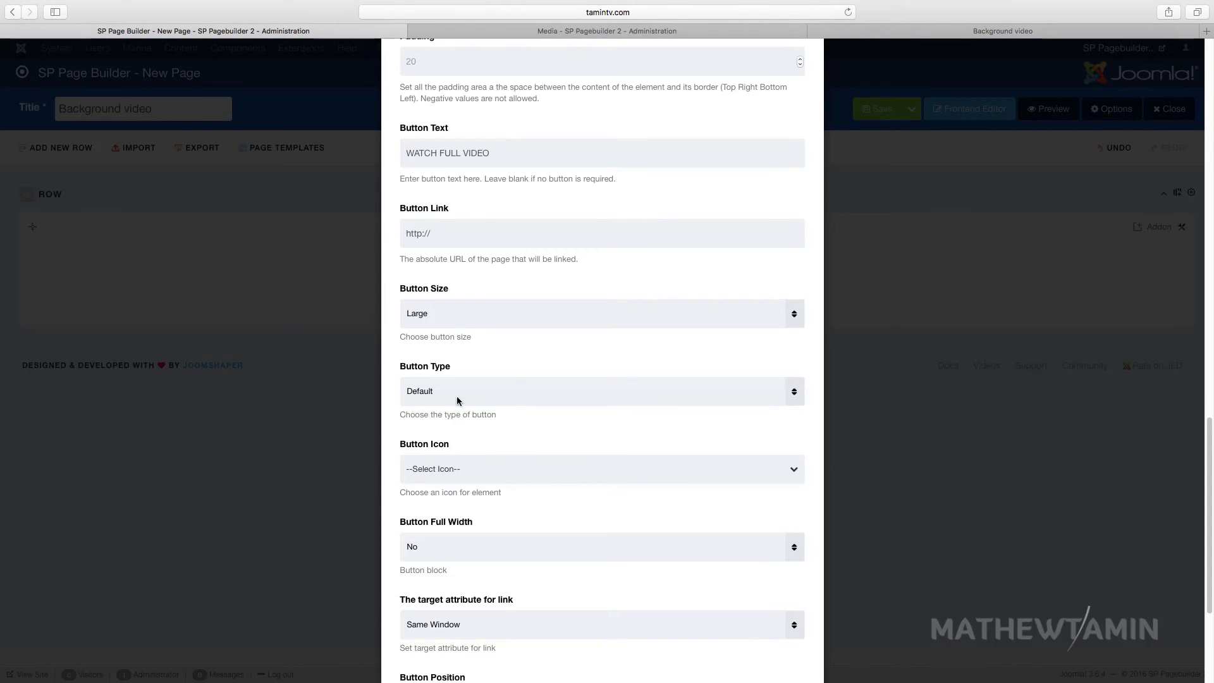
pyautogui.scroll(-1, 481, 443)
pyautogui.click(480, 454)
pyautogui.write('pla')
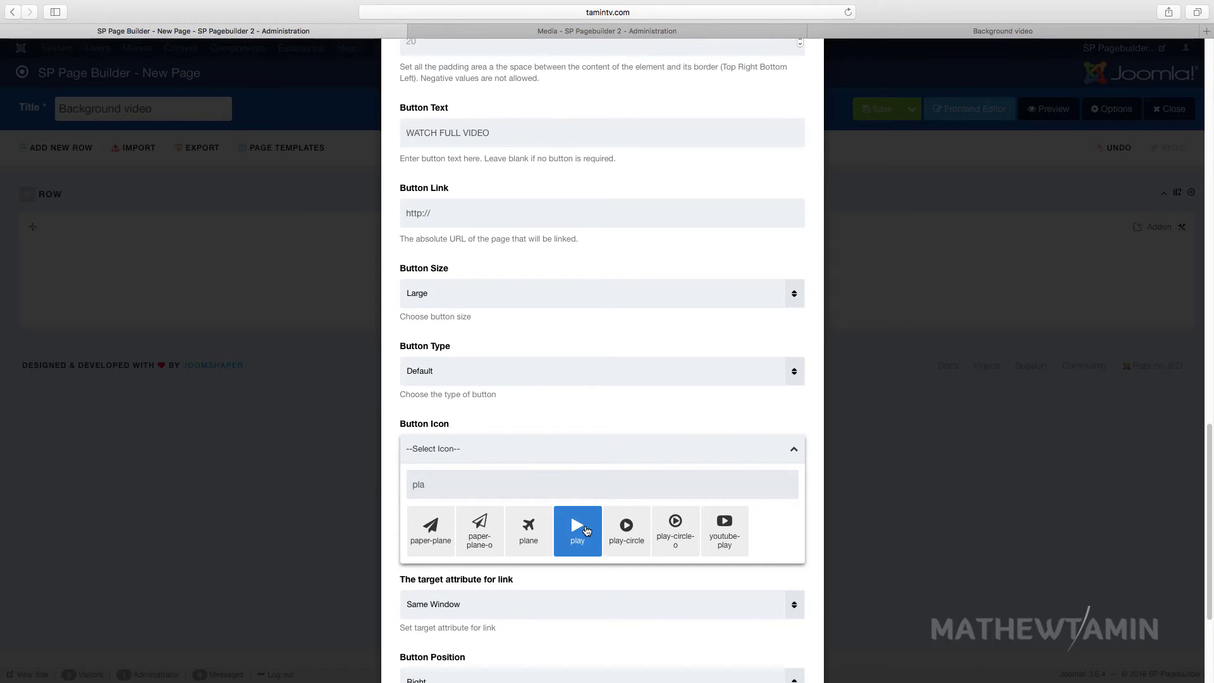
pyautogui.click(577, 528)
# Step: Set the Call to Action button's position to Bottom, apply the addon settings and save the page
pyautogui.scroll(-4, 631, 565)
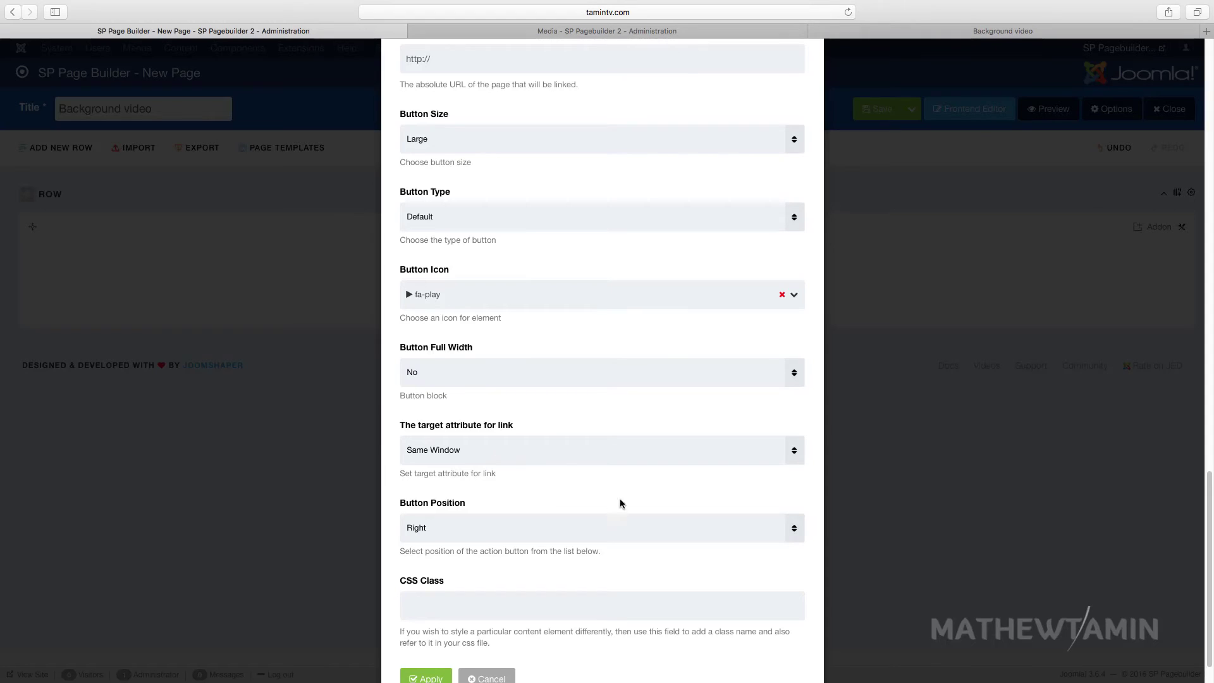
pyautogui.scroll(-1, 607, 487)
pyautogui.click(459, 487)
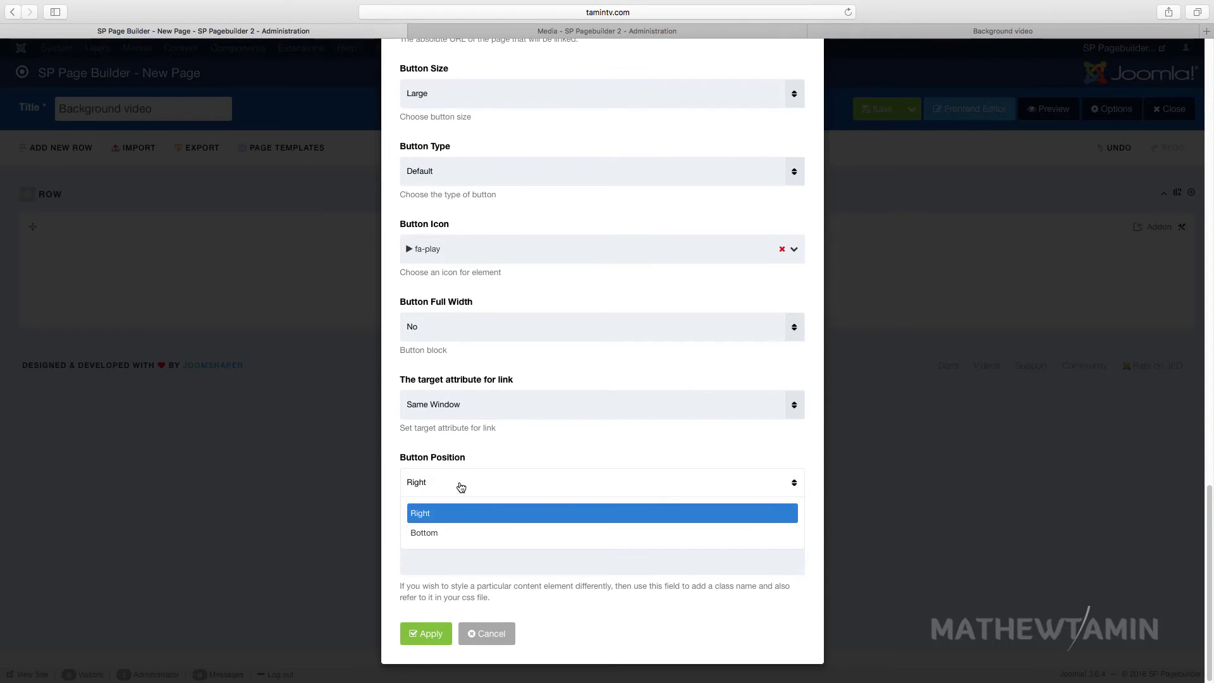
pyautogui.click(459, 536)
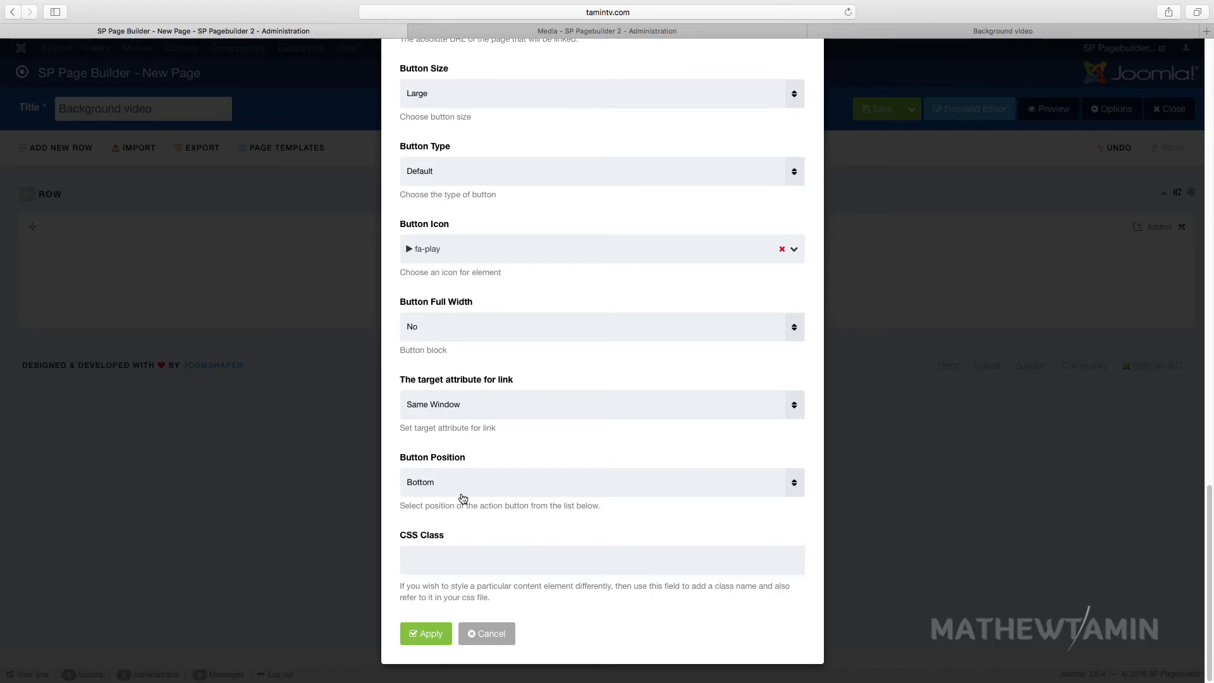
pyautogui.click(426, 634)
pyautogui.click(865, 105)
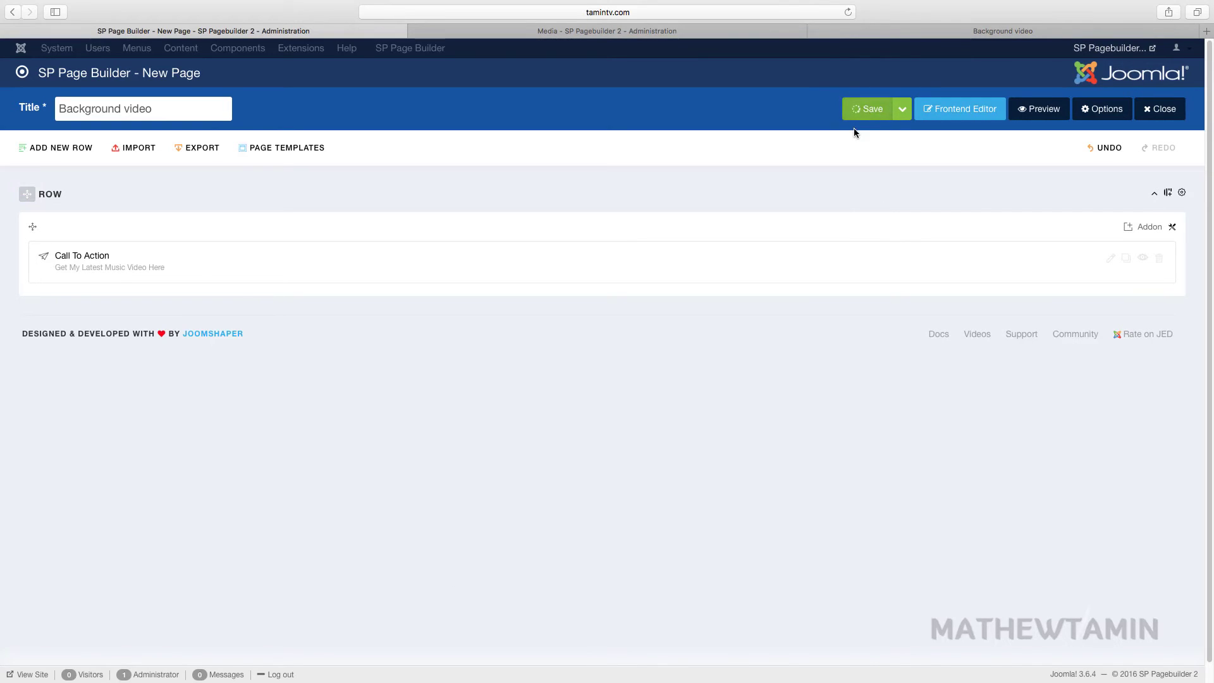
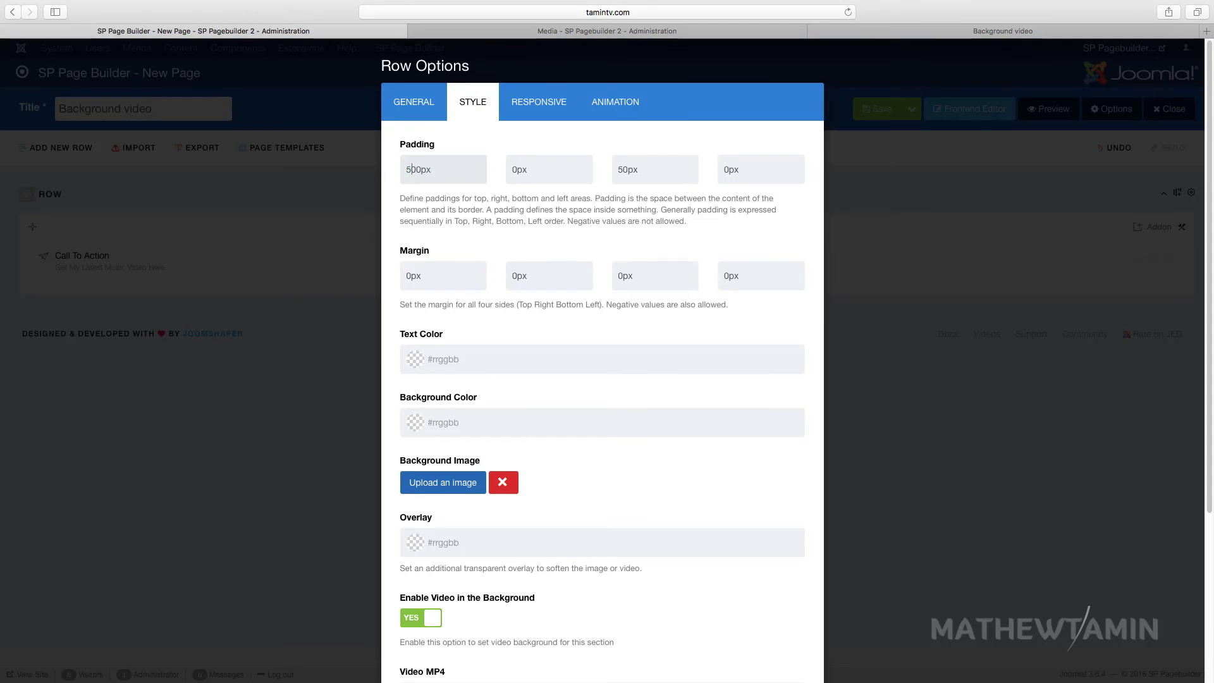
# Step: Apply a 500px top padding to the row and reload the page preview
pyautogui.scroll(-5, 640, 340)
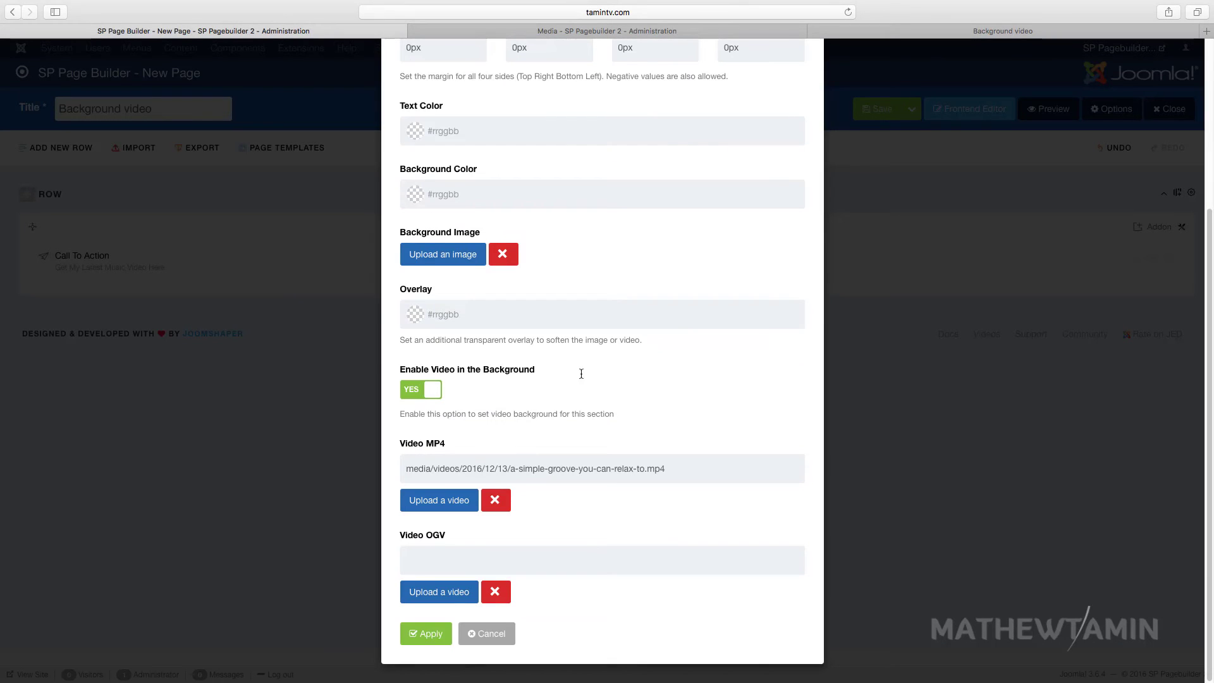
pyautogui.click(432, 626)
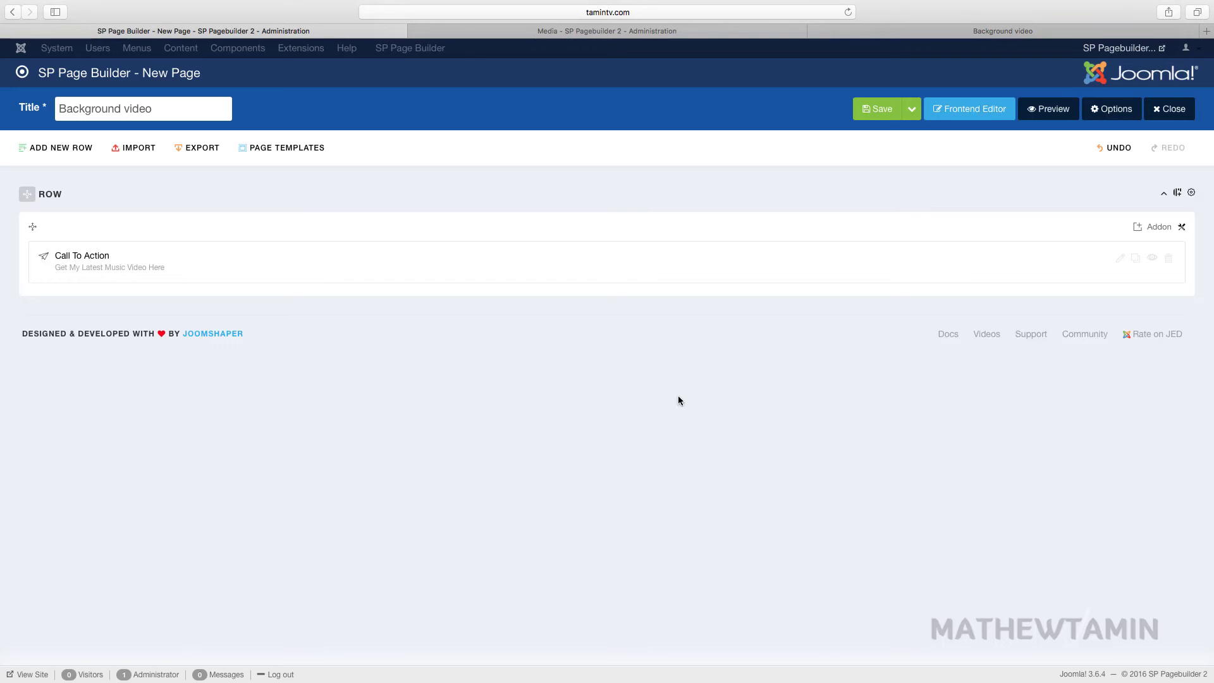
pyautogui.click(893, 33)
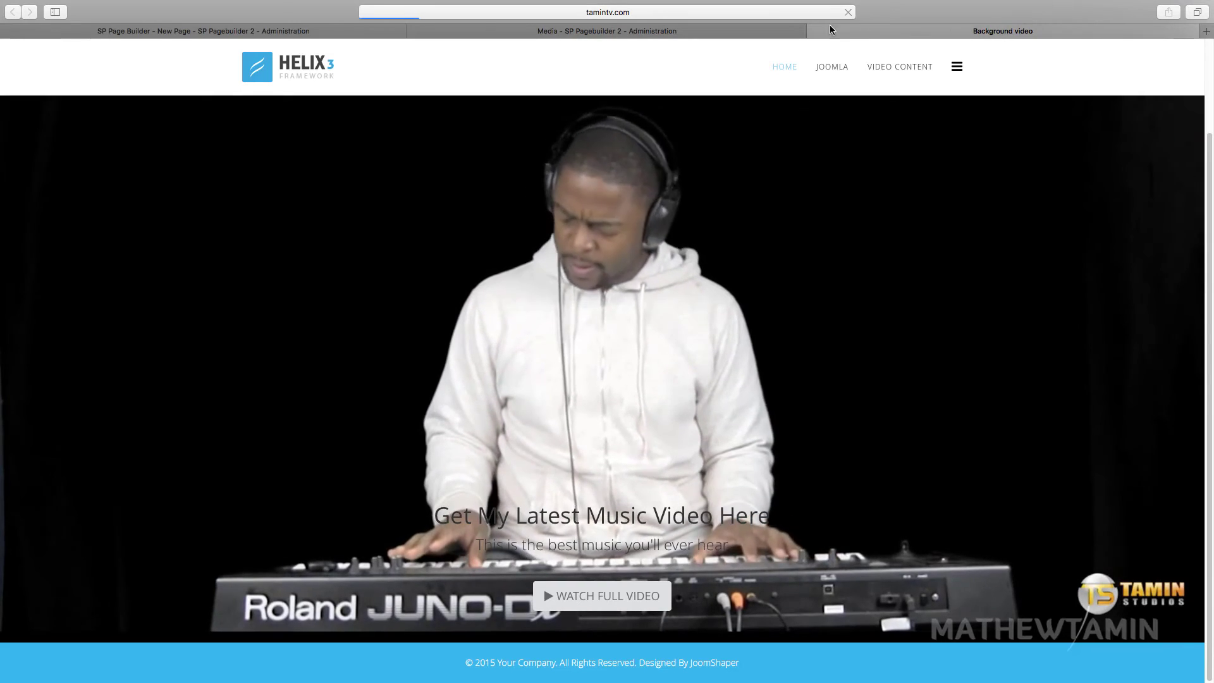
pyautogui.click(847, 12)
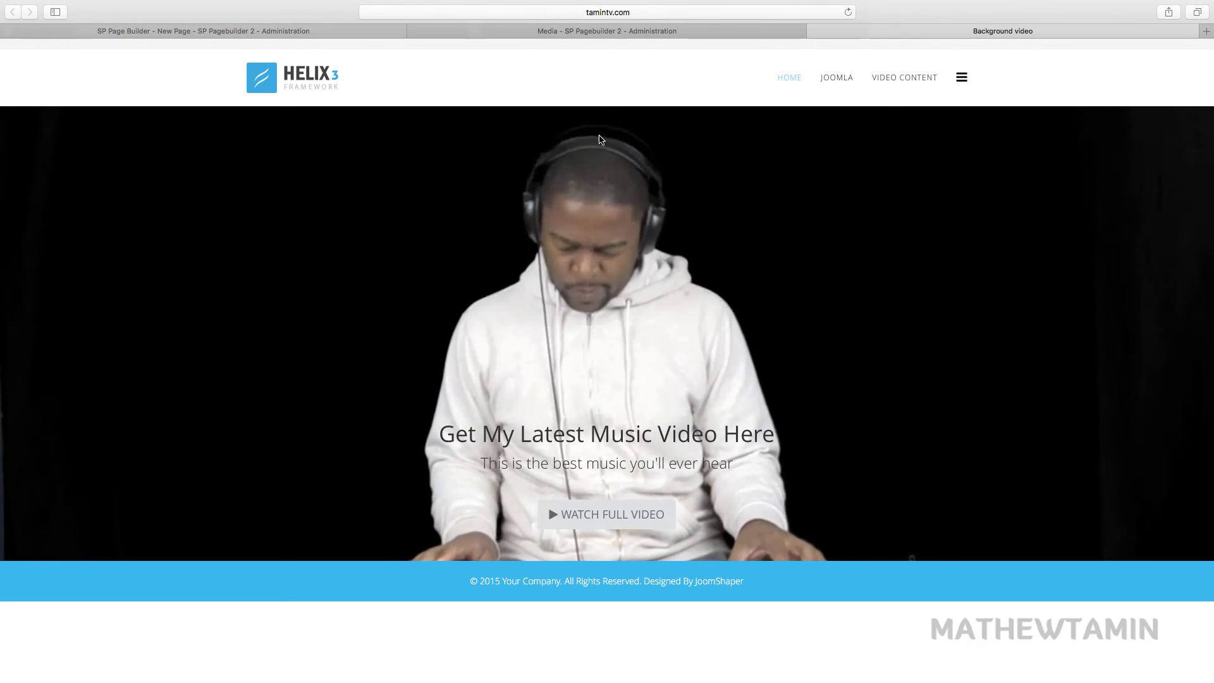
# Step: Set the row's top padding to 300px and bottom padding to 350px, apply them and reload the page preview
pyautogui.click(316, 31)
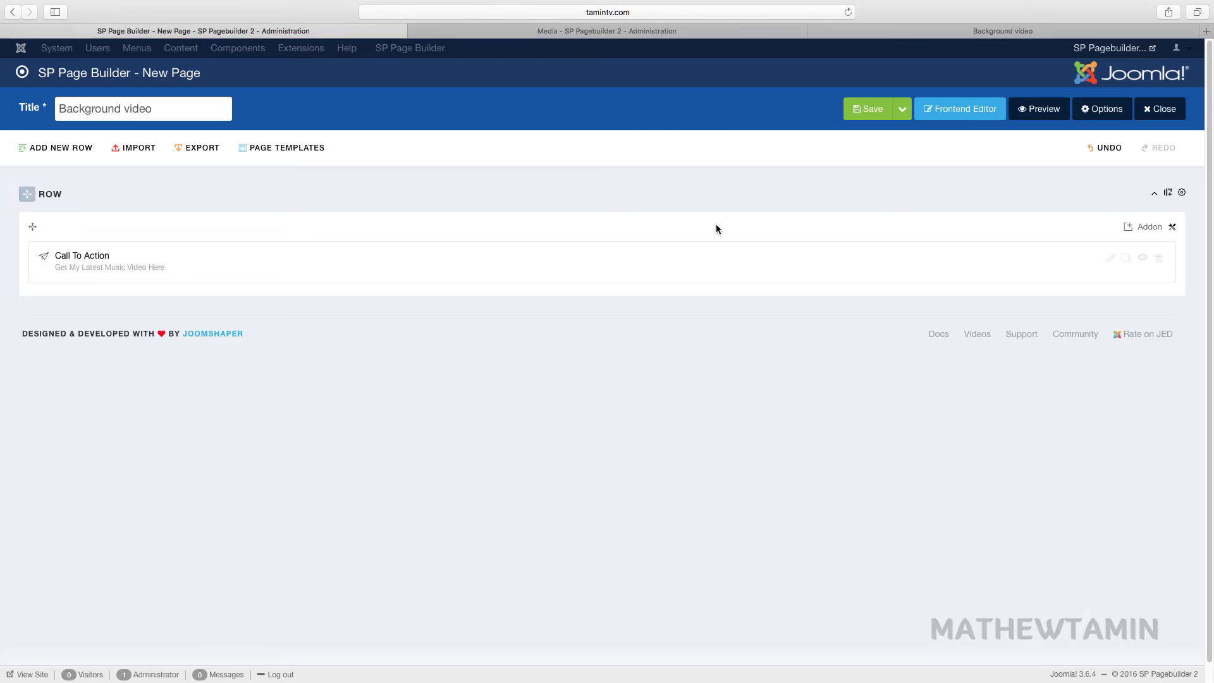
pyautogui.click(1183, 196)
pyautogui.click(1132, 226)
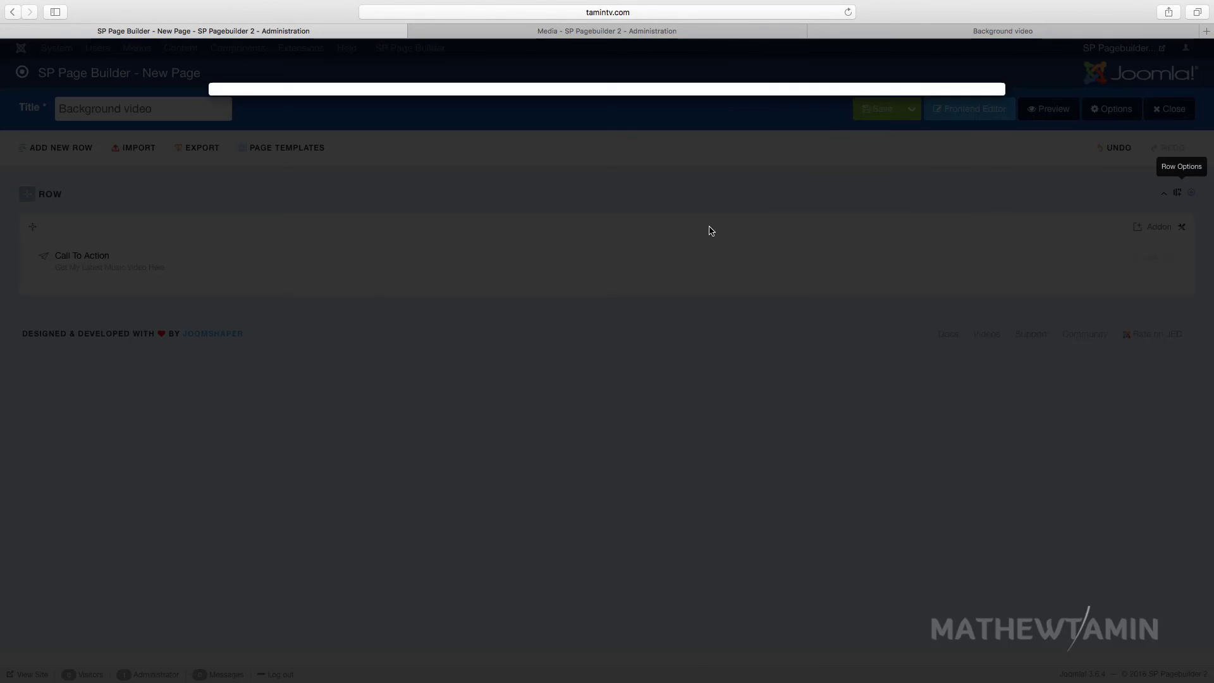
pyautogui.click(475, 106)
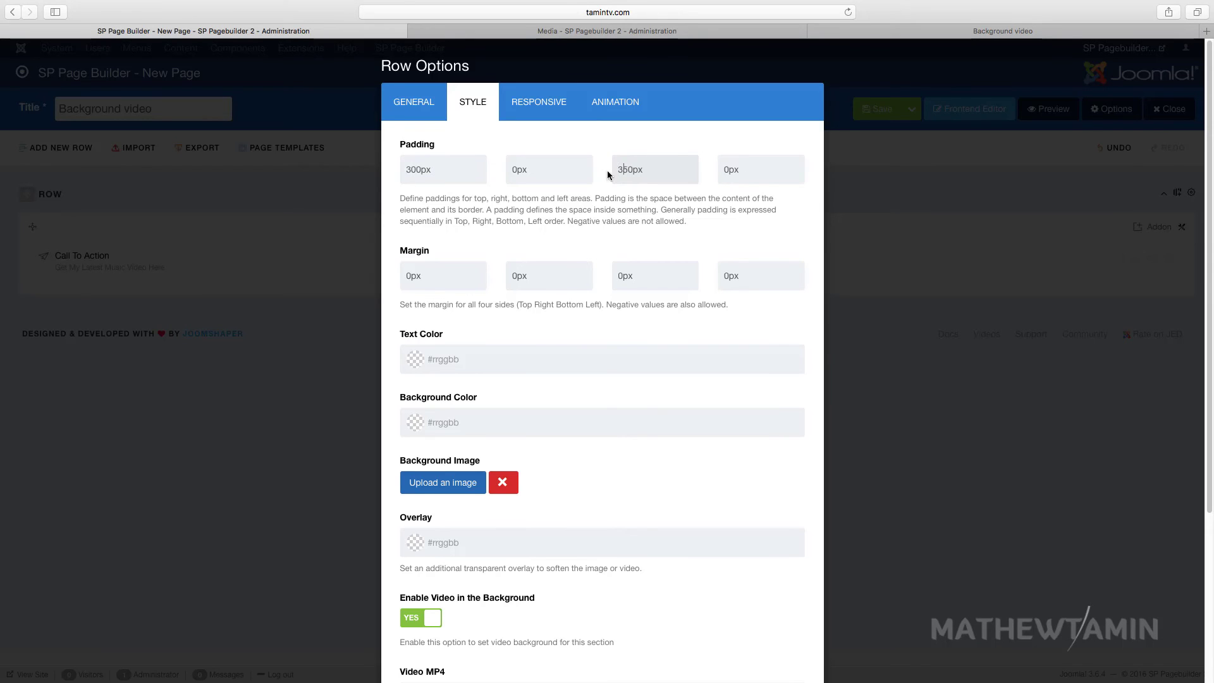
pyautogui.scroll(-5, 594, 461)
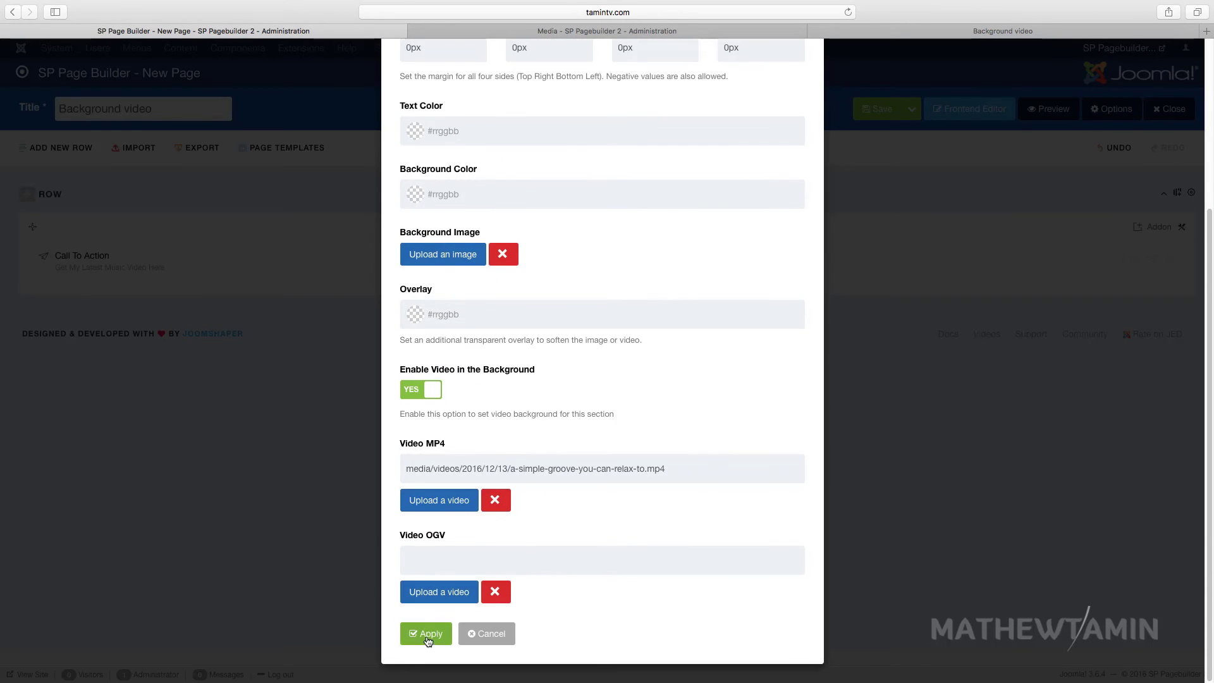
pyautogui.click(428, 640)
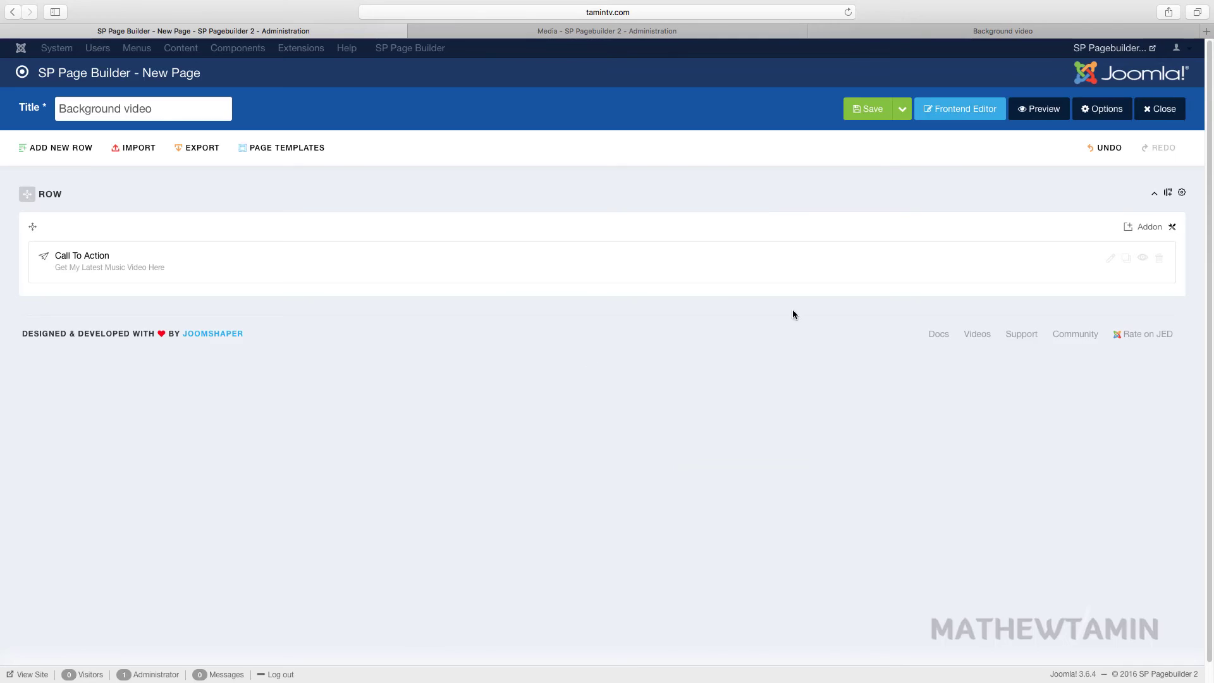
pyautogui.click(935, 32)
pyautogui.click(847, 12)
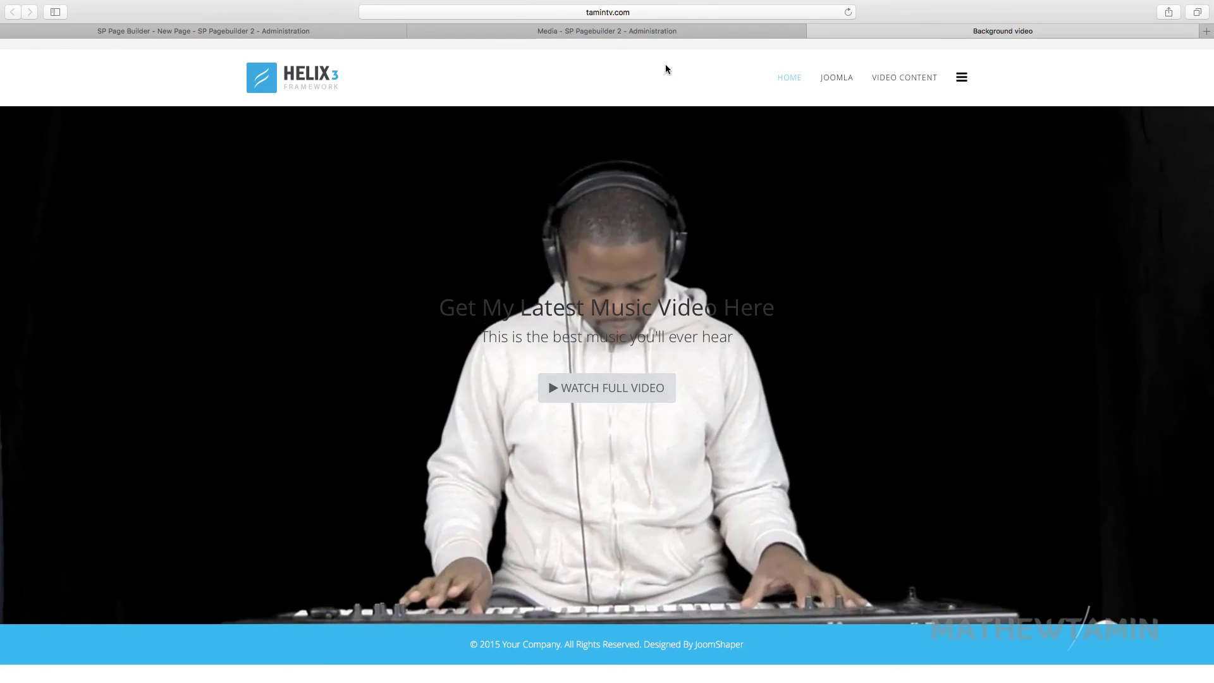
pyautogui.click(347, 31)
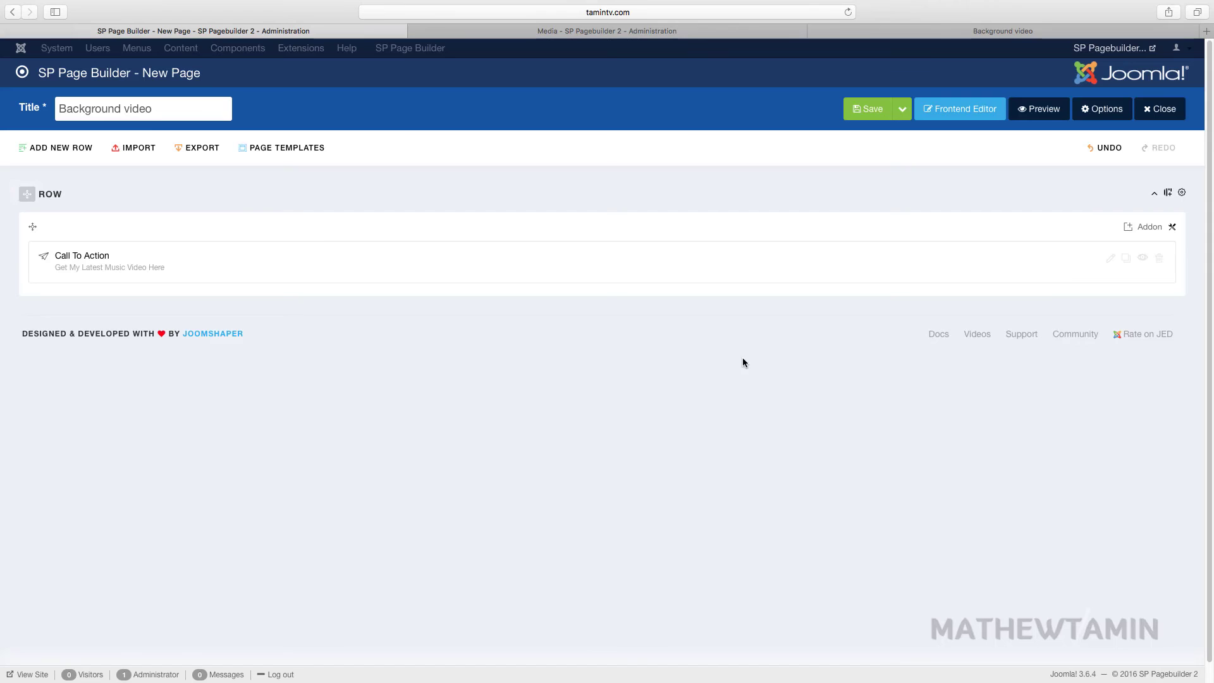
pyautogui.click(1111, 259)
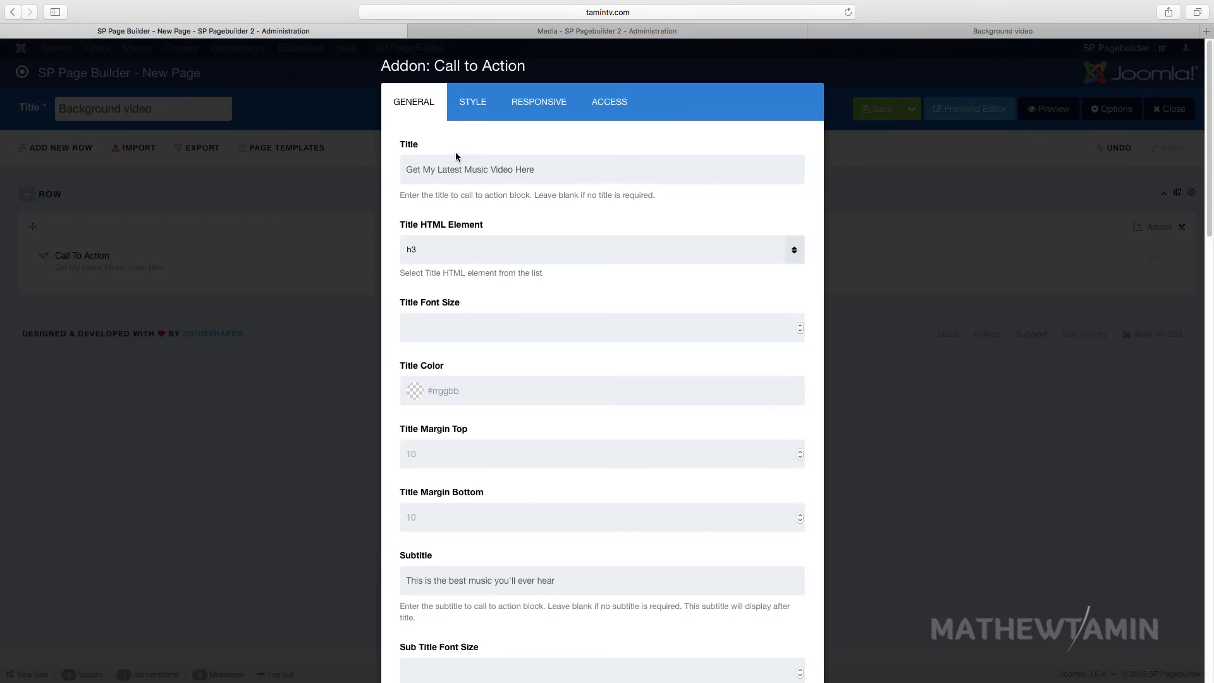
pyautogui.click(474, 115)
pyautogui.scroll(-3, 563, 427)
pyautogui.scroll(2, 564, 430)
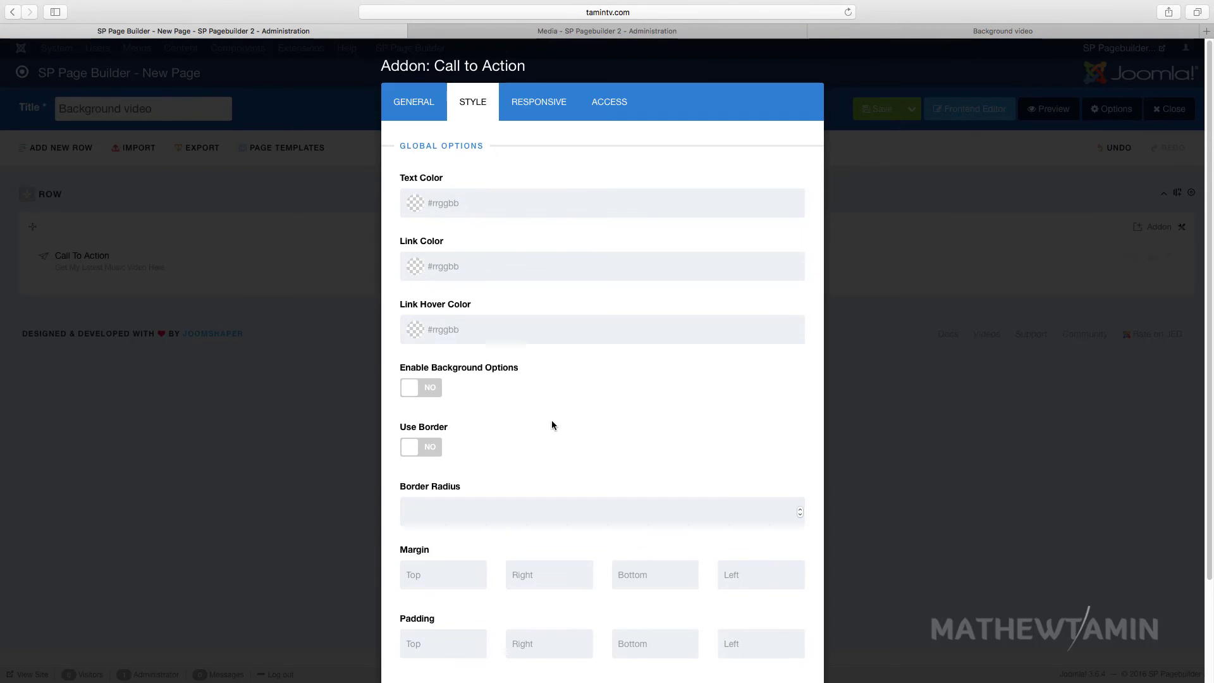
pyautogui.click(415, 103)
pyautogui.scroll(-15, 510, 589)
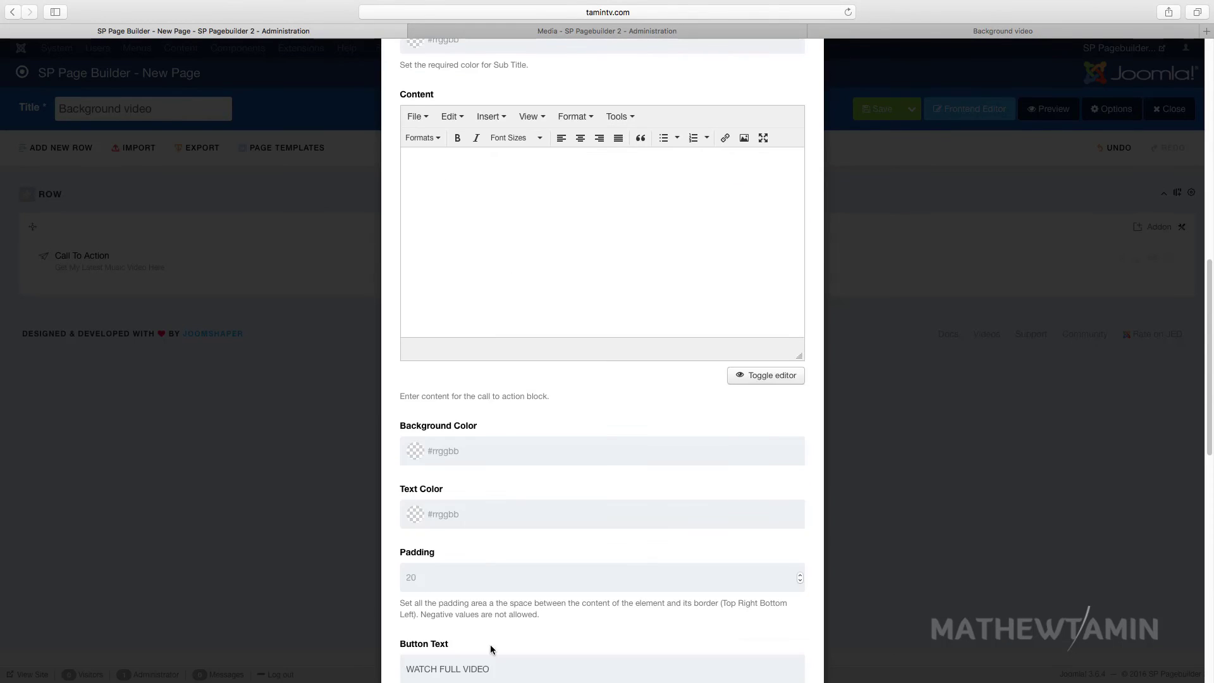
pyautogui.scroll(-5, 488, 642)
pyautogui.click(488, 634)
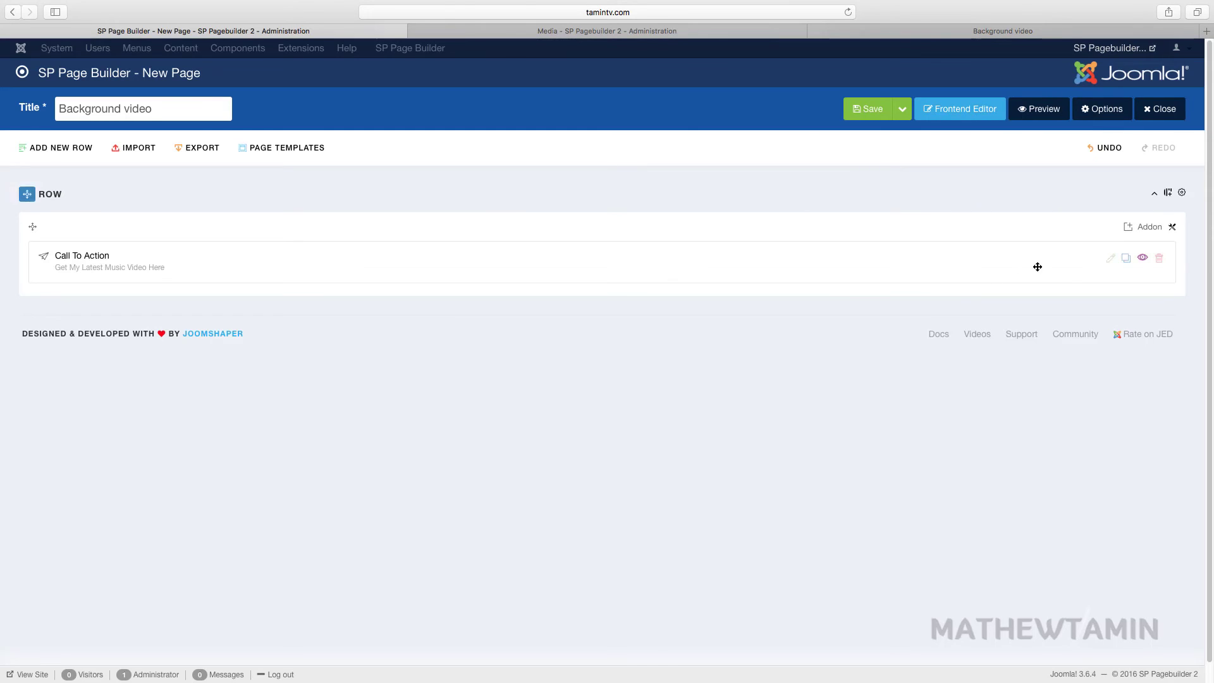
# Step: Set the Call to Action button's type to Warning, apply and save it, and reload the page preview
pyautogui.click(1111, 258)
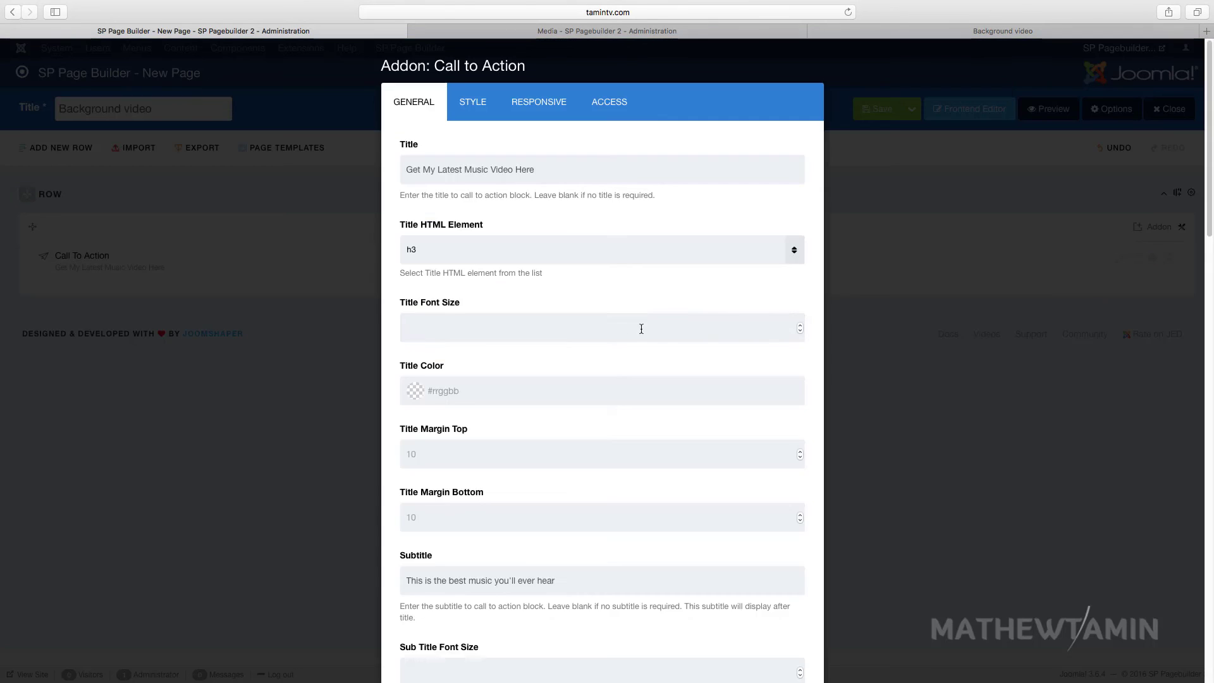
pyautogui.scroll(-4, 626, 335)
pyautogui.scroll(-15, 617, 343)
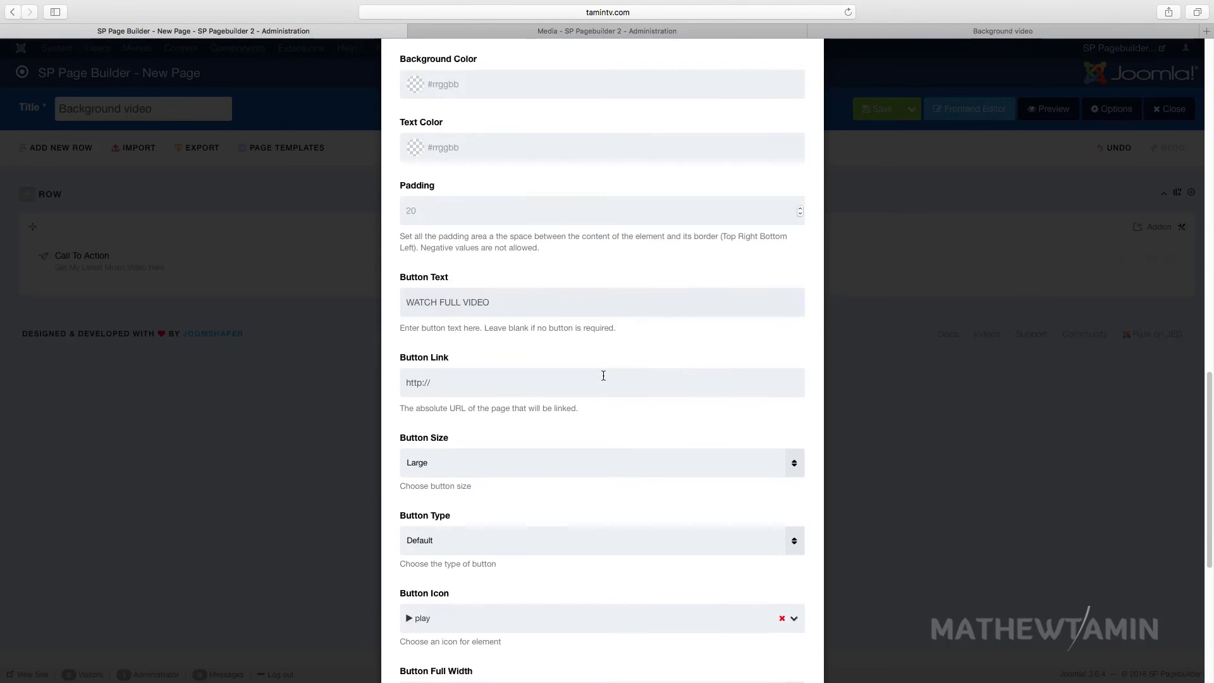
pyautogui.click(463, 434)
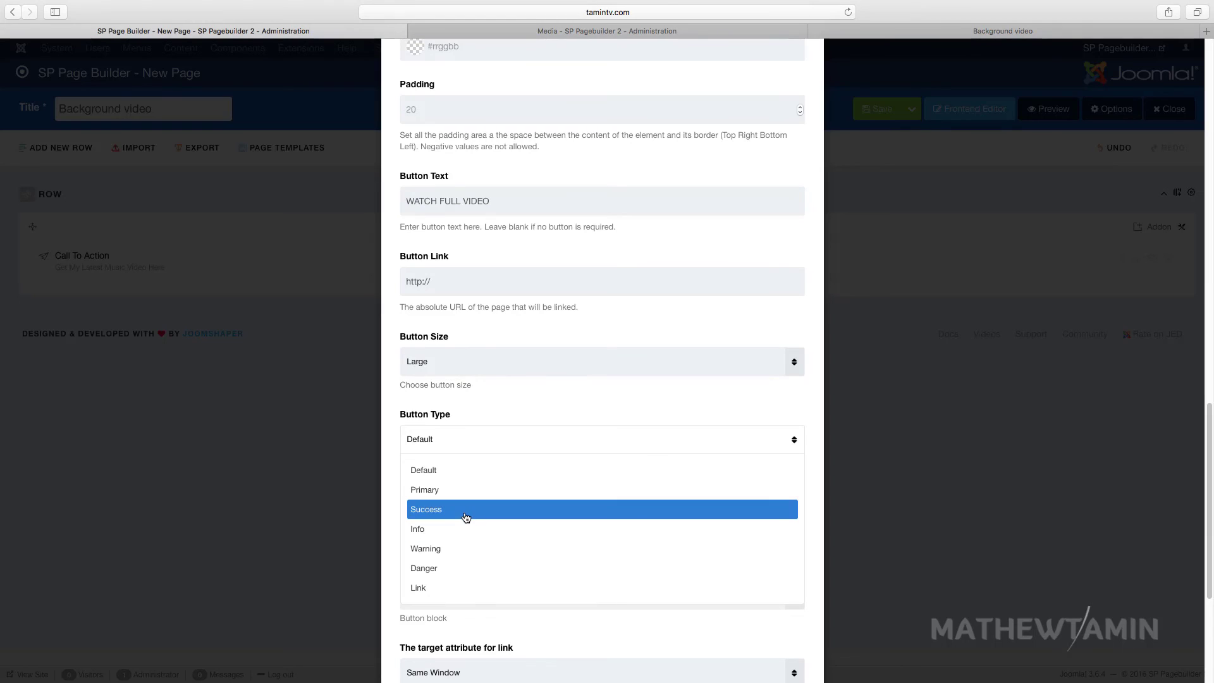
pyautogui.press('Return')
pyautogui.scroll(-5, 544, 594)
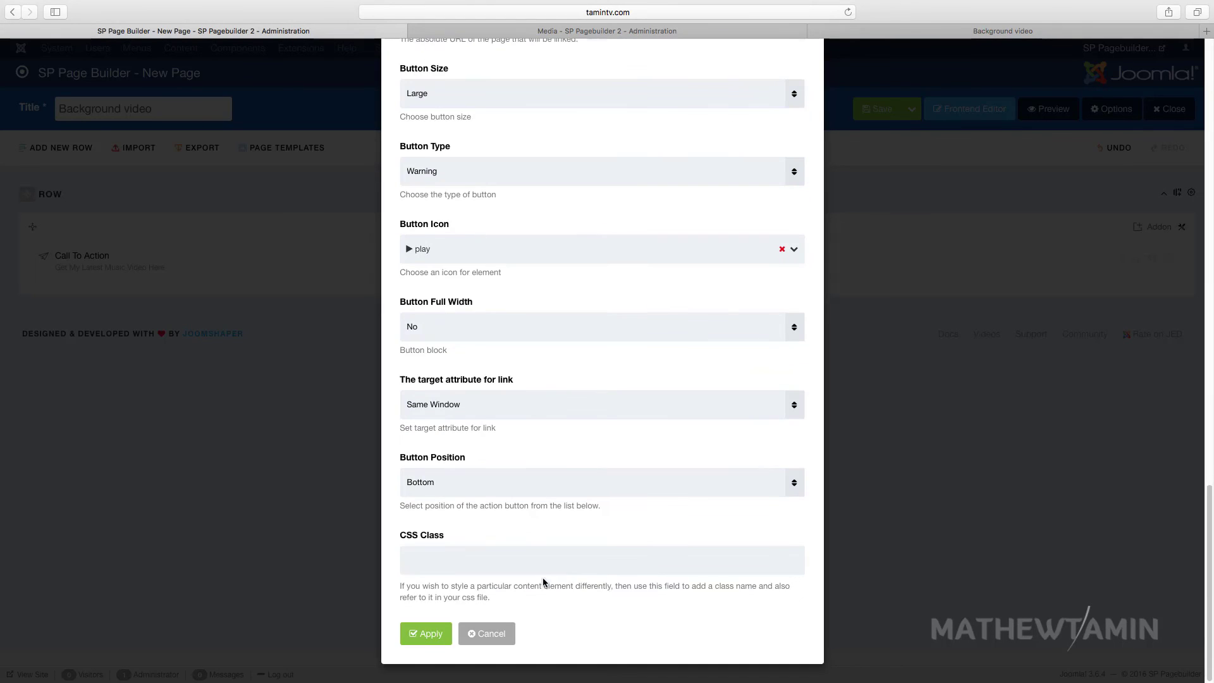
pyautogui.click(443, 628)
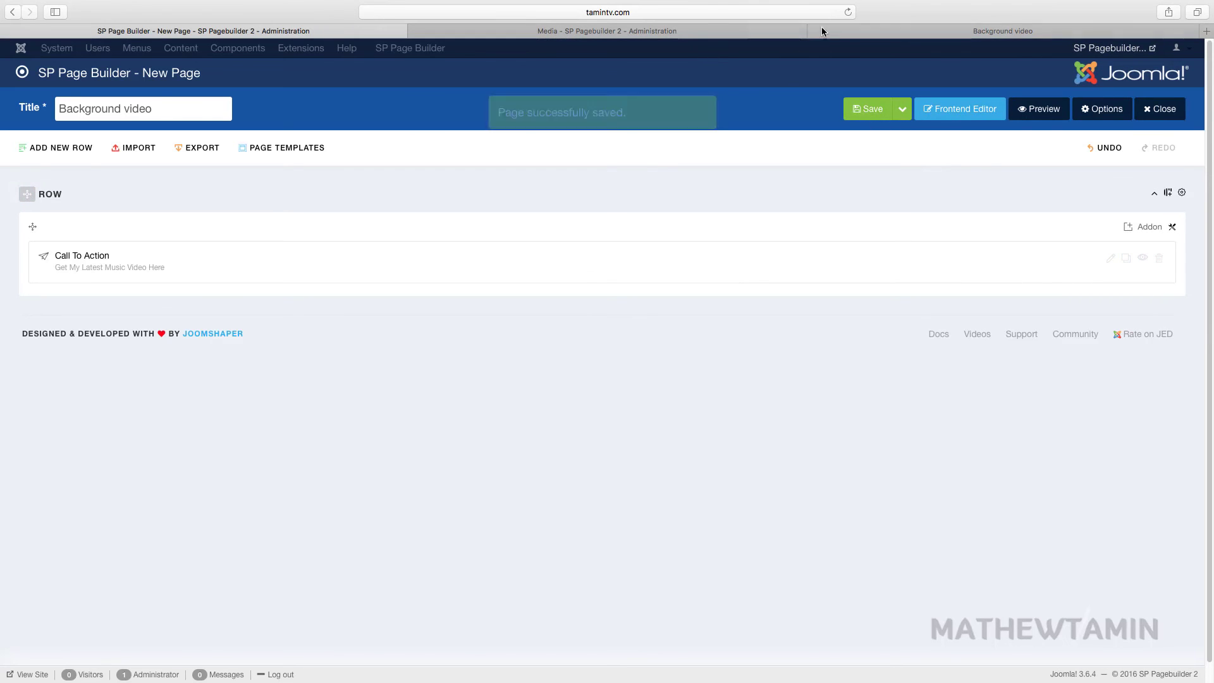
pyautogui.click(856, 30)
pyautogui.click(849, 12)
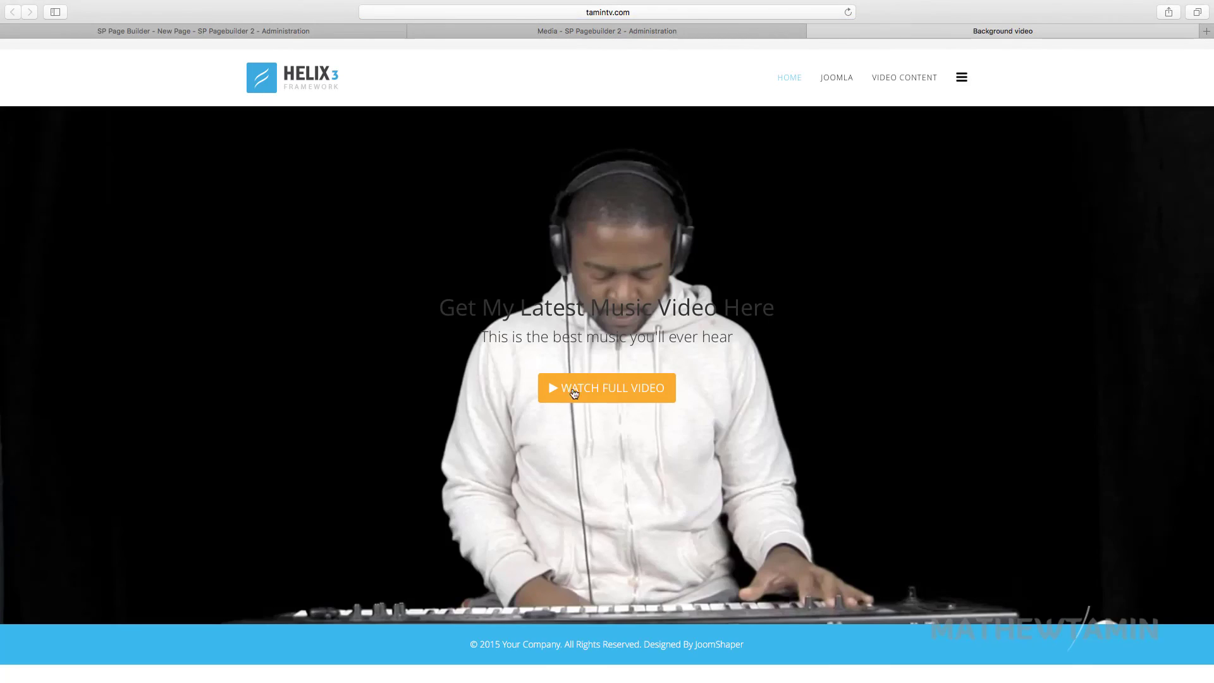
# Step: Examine the Call to Action's title and subtitle settings against the page preview, and leave the addon settings without changes
pyautogui.click(284, 31)
pyautogui.click(1108, 261)
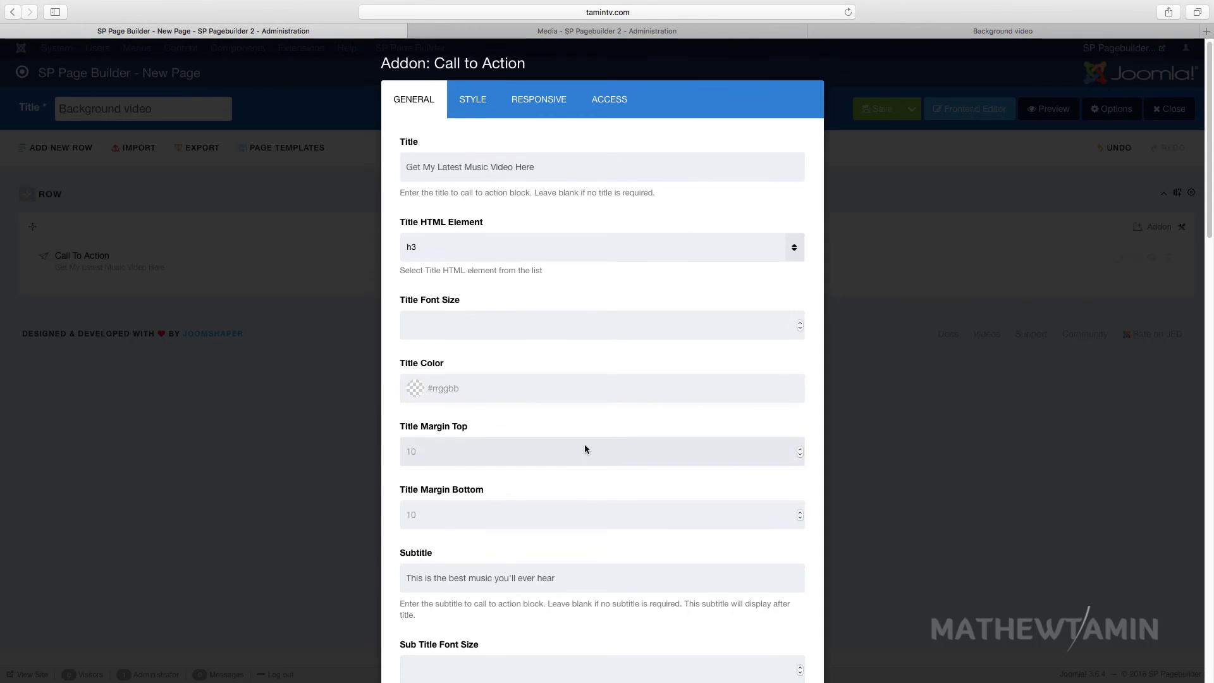
pyautogui.scroll(-4, 556, 467)
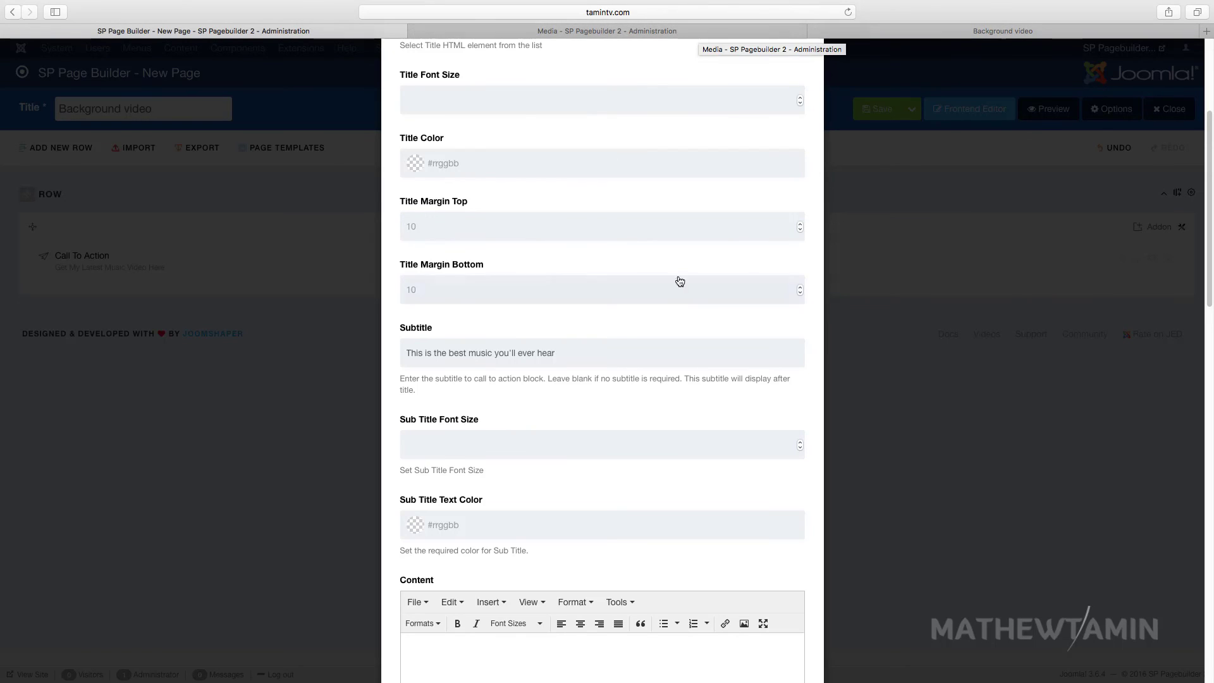
pyautogui.scroll(1, 563, 277)
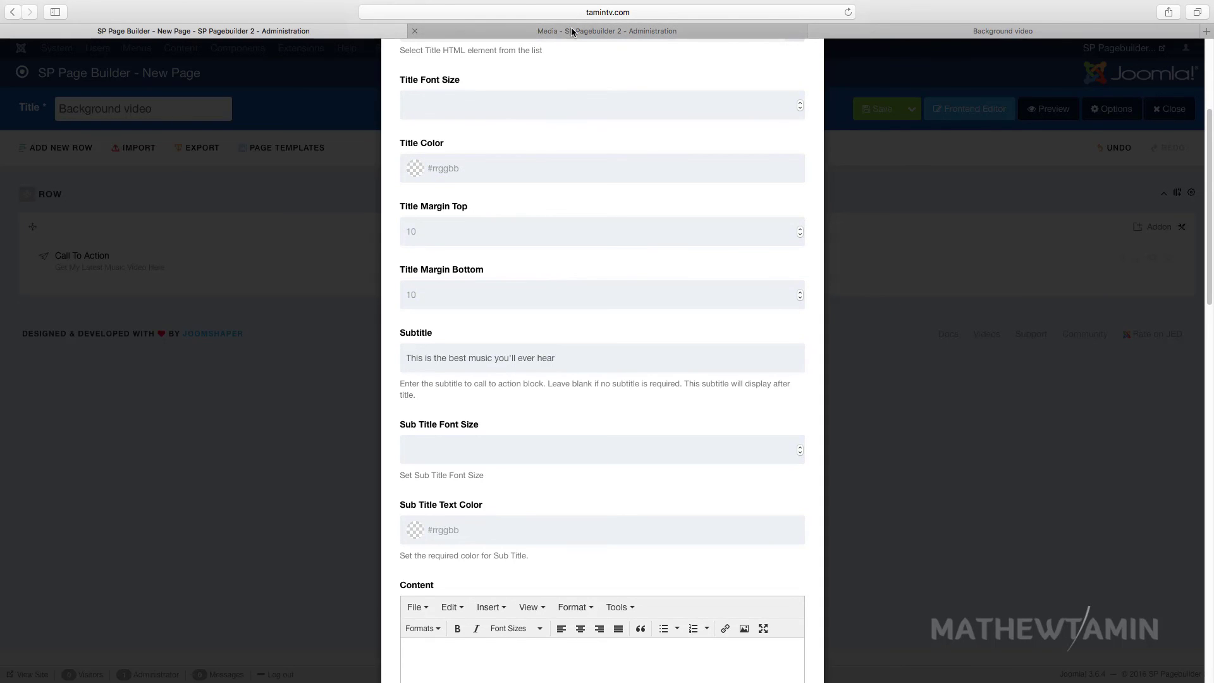
pyautogui.click(861, 32)
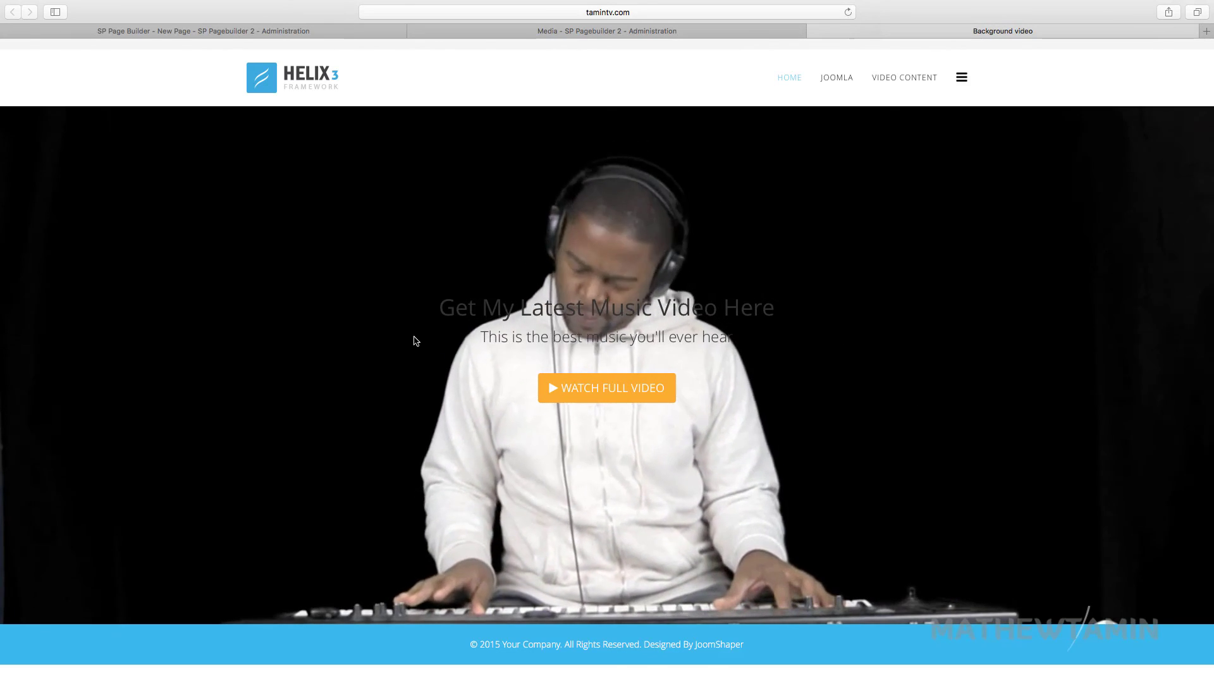
pyautogui.click(225, 32)
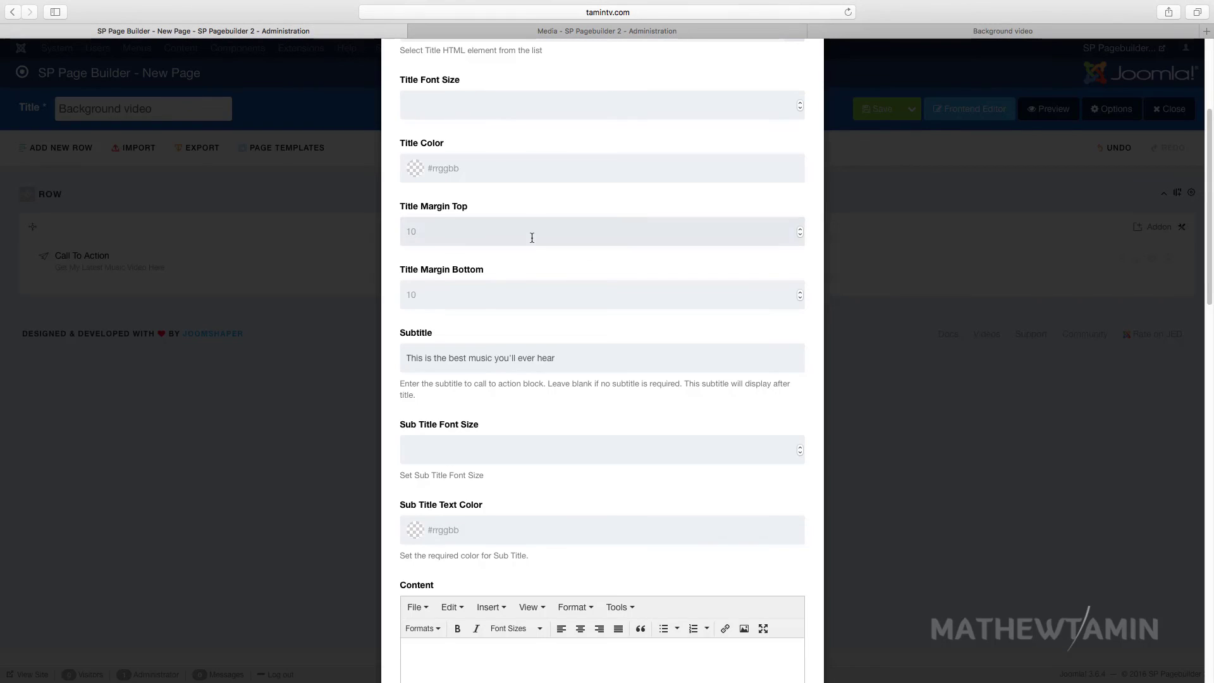
pyautogui.scroll(1, 531, 238)
pyautogui.scroll(2, 502, 240)
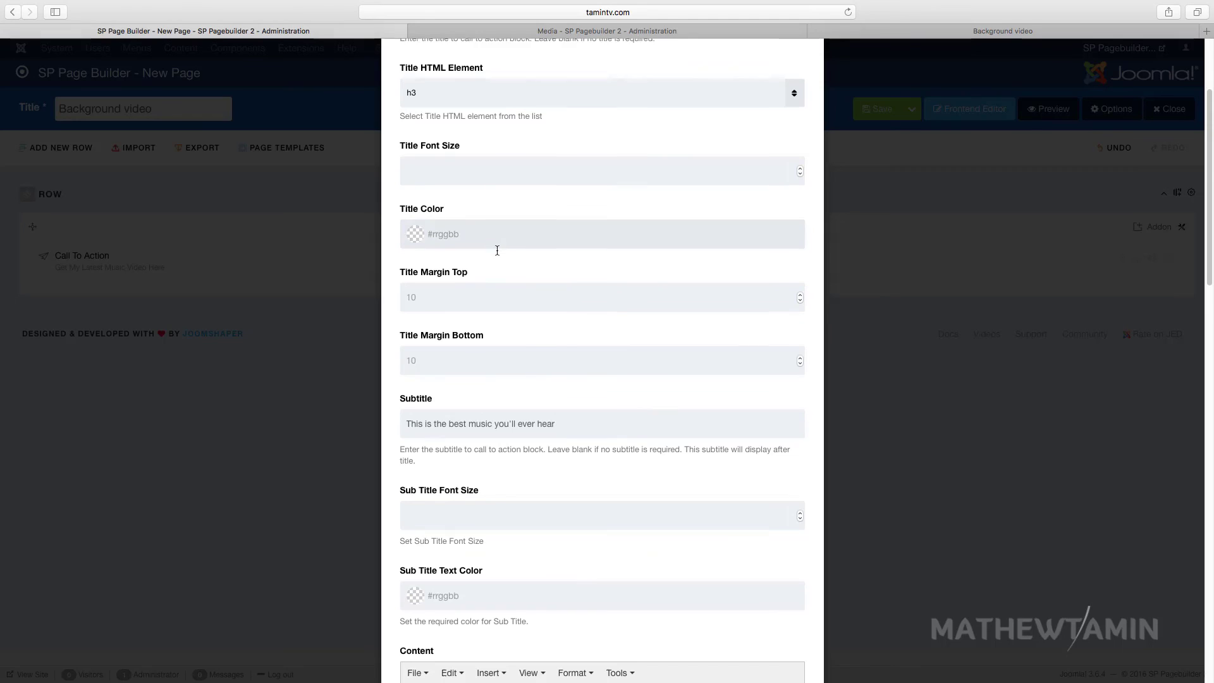
pyautogui.scroll(-20, 468, 392)
pyautogui.click(486, 642)
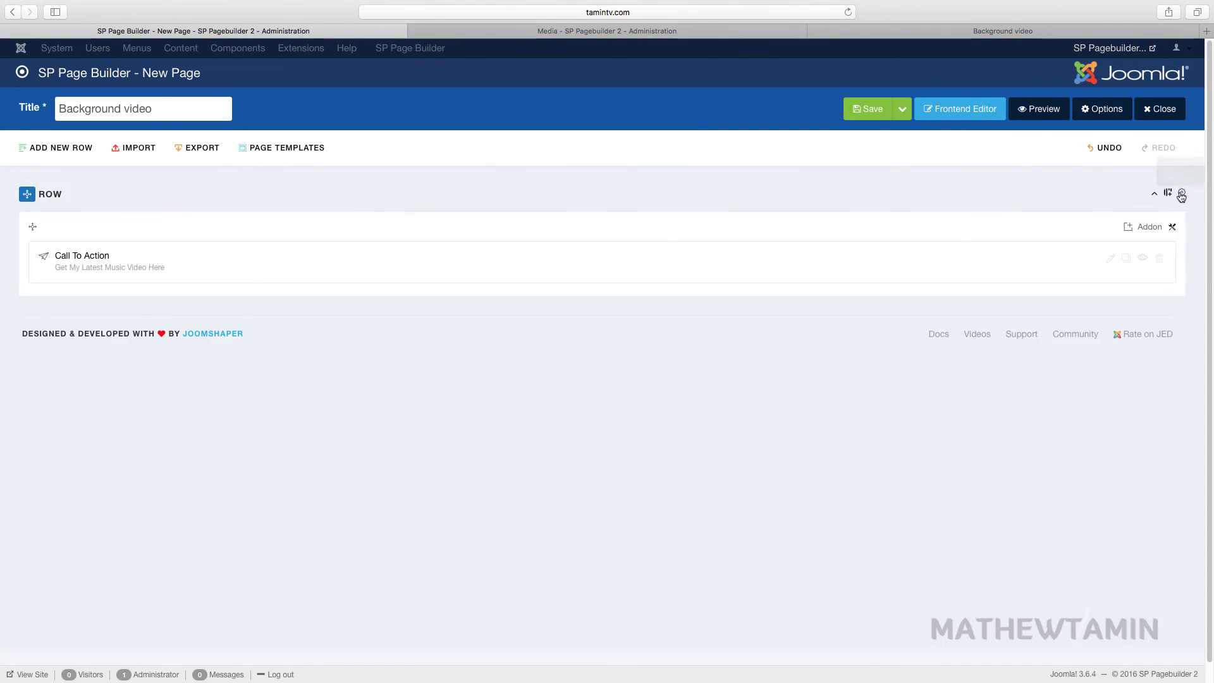
# Step: Set the row's text color to white, rgb(255, 255, 255), apply it, save the page and reload the page preview
pyautogui.click(1181, 194)
pyautogui.click(1134, 227)
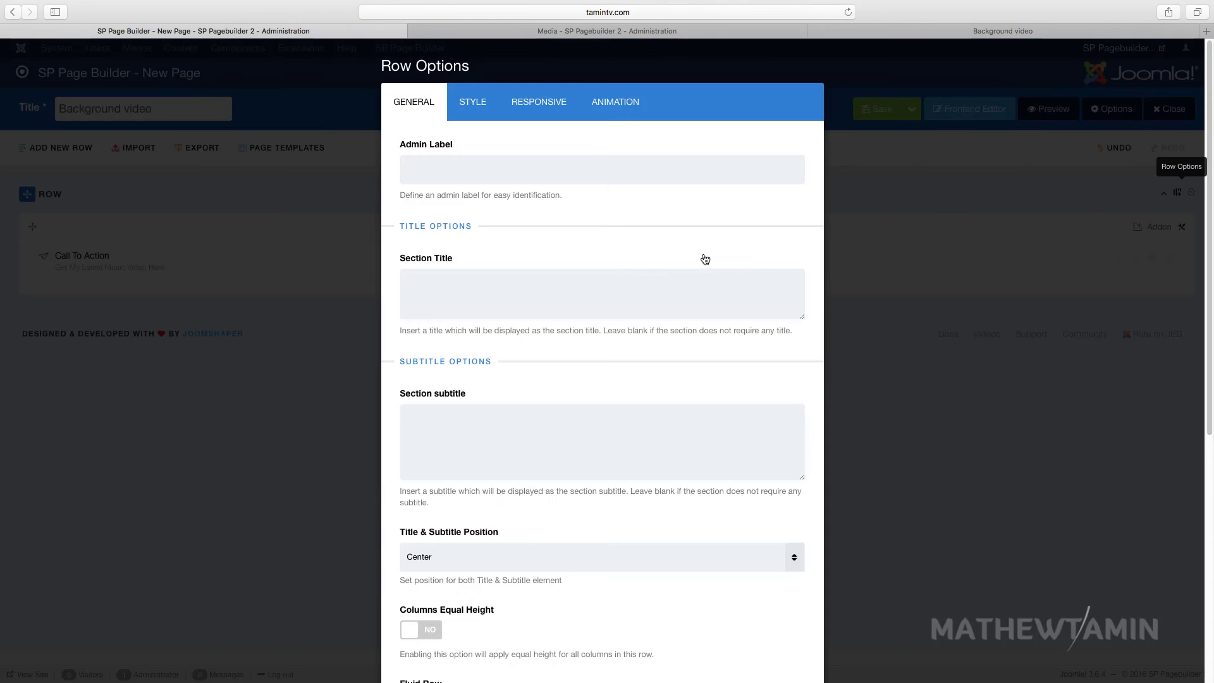
pyautogui.scroll(-4, 480, 377)
pyautogui.scroll(4, 482, 373)
pyautogui.click(474, 113)
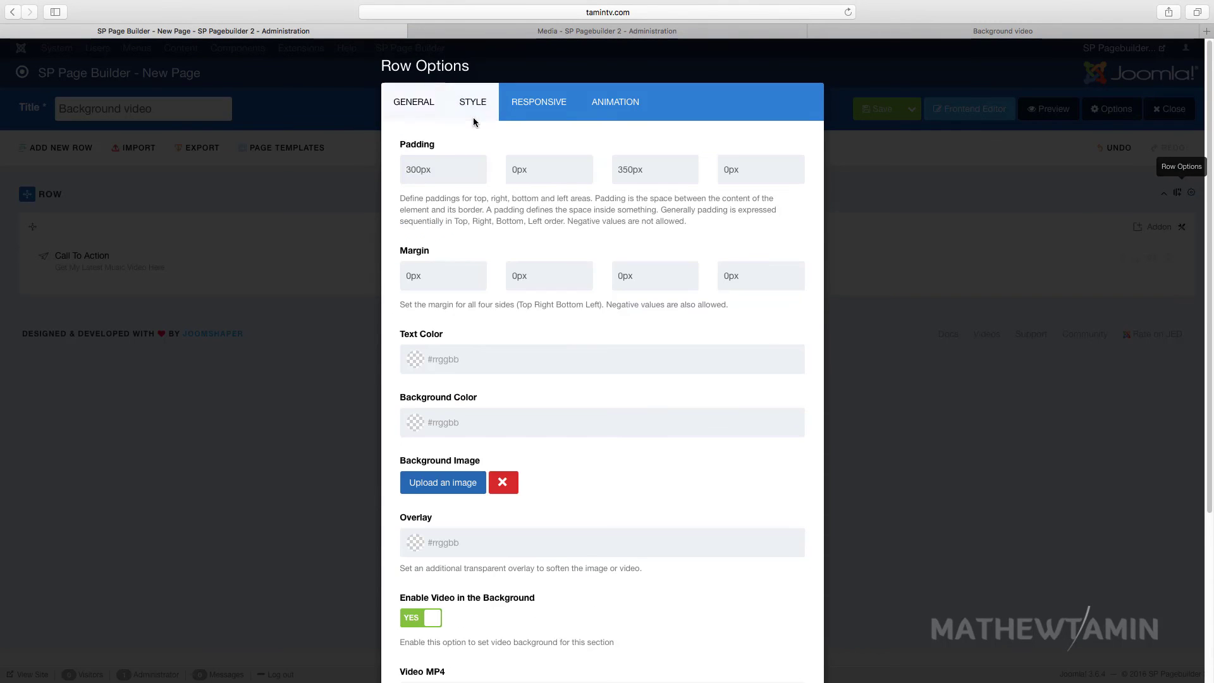
pyautogui.scroll(-3, 460, 284)
pyautogui.click(442, 278)
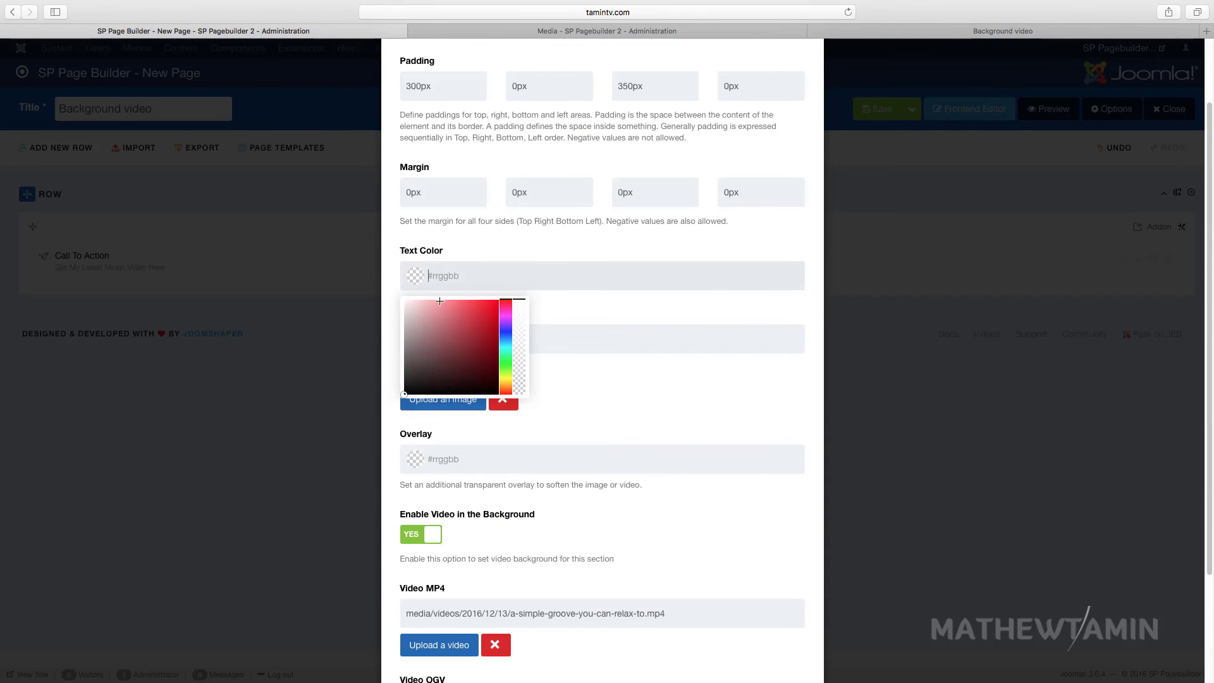
pyautogui.click(404, 301)
pyautogui.scroll(-5, 445, 504)
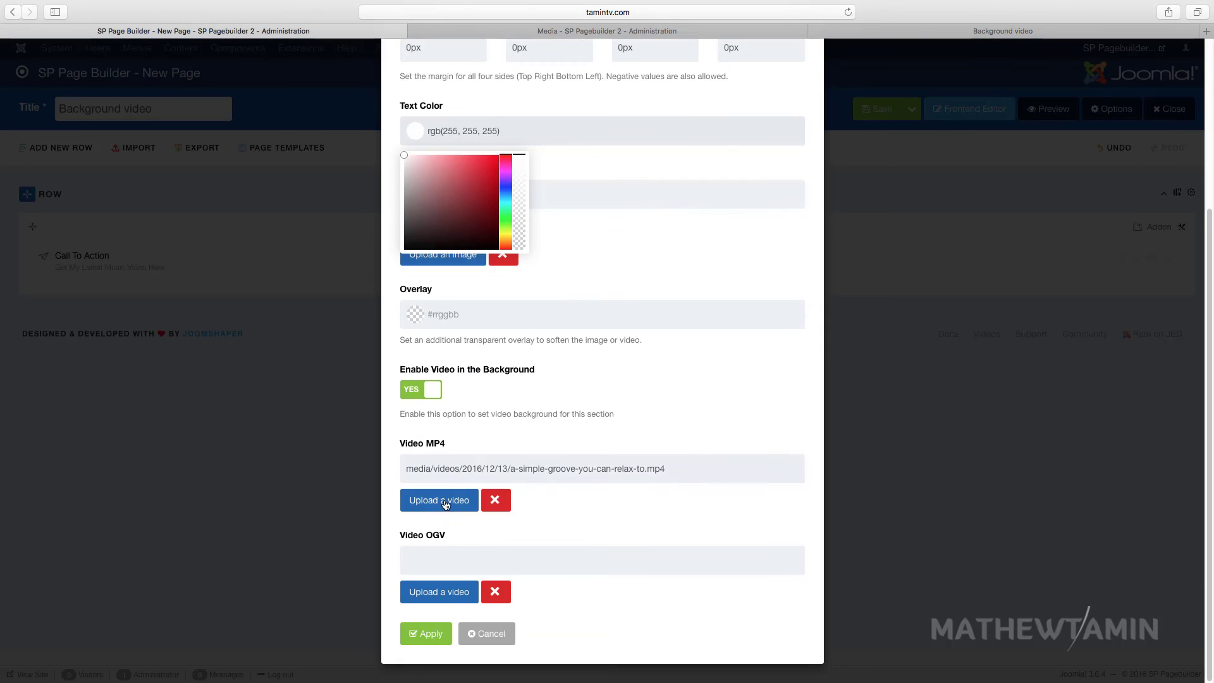
pyautogui.click(430, 633)
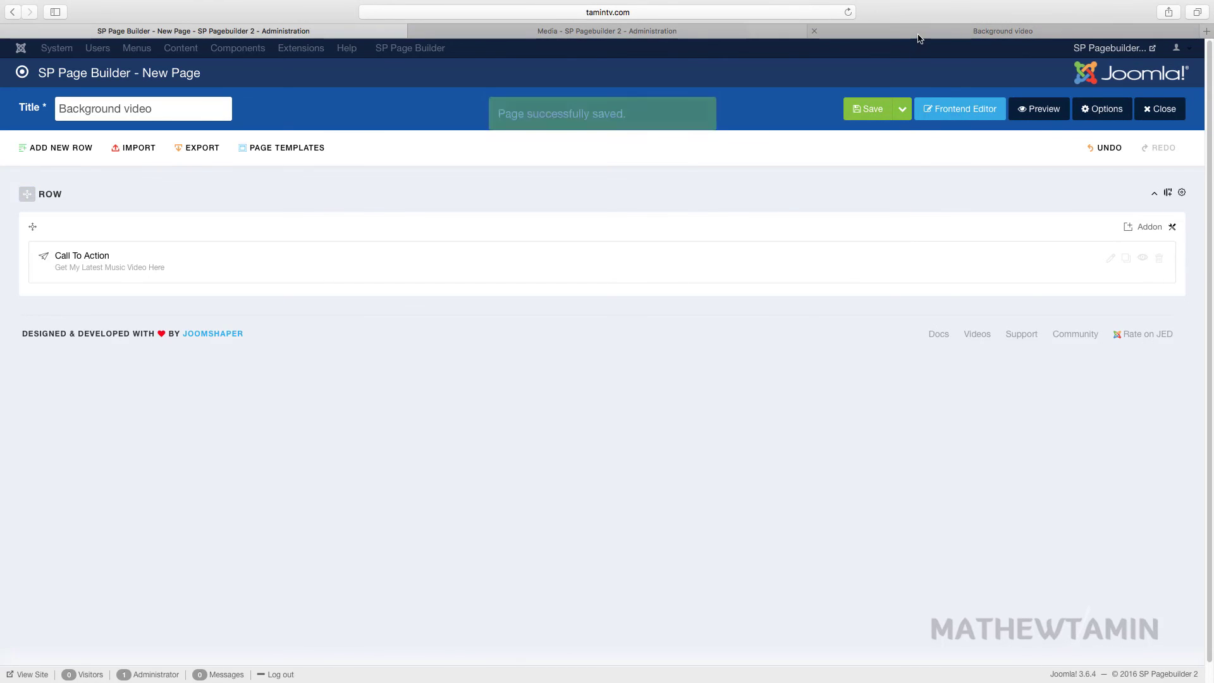
pyautogui.click(845, 31)
pyautogui.click(849, 13)
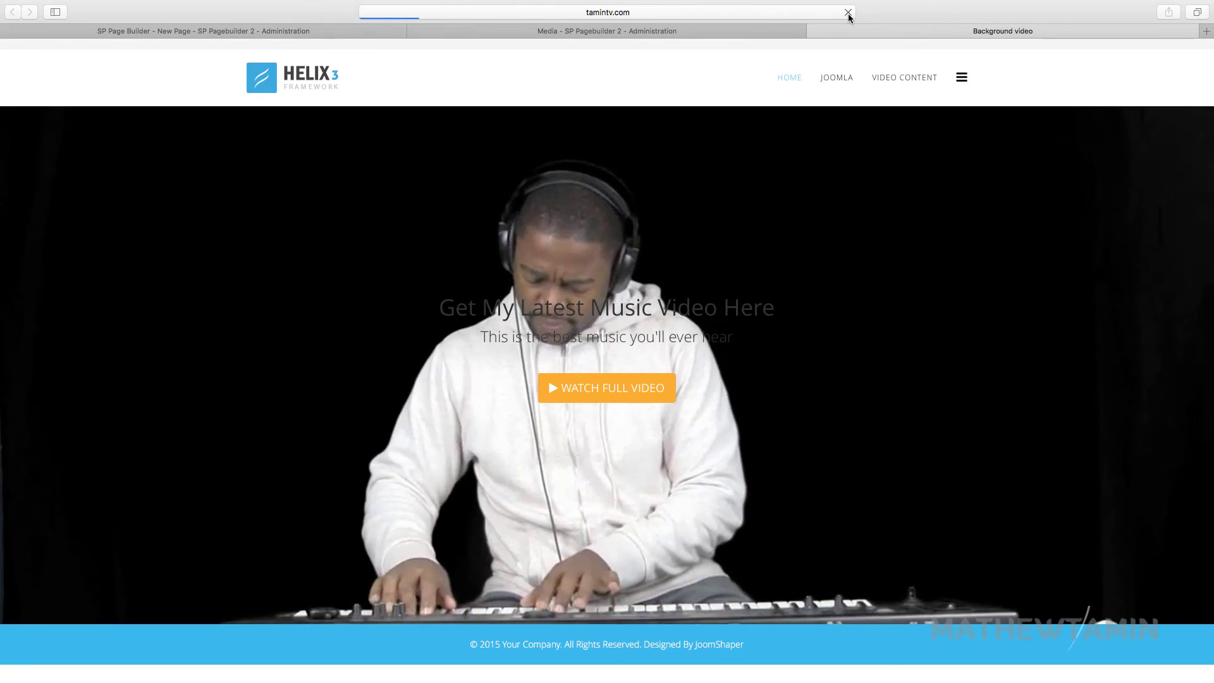